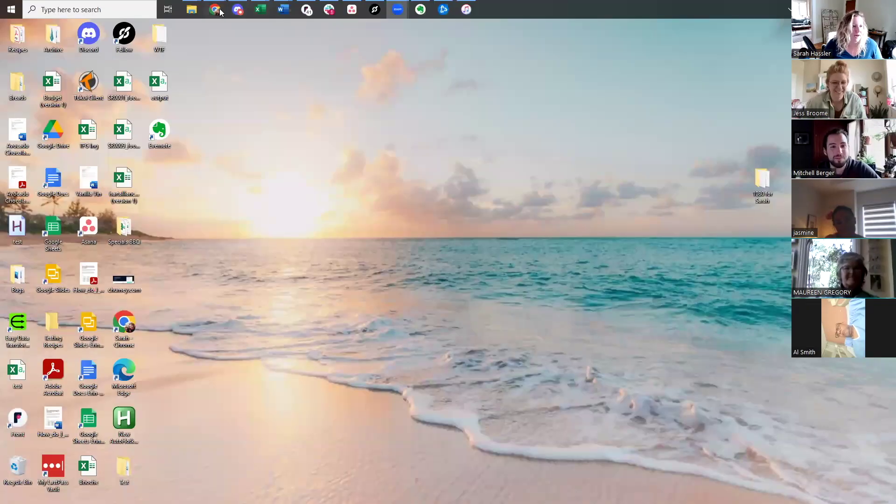
# Switch to the BORDALAISE SAUCE document in Google Docs and copy its title, BORDELAISE SAUCE
pyautogui.moveTo(216, 9)
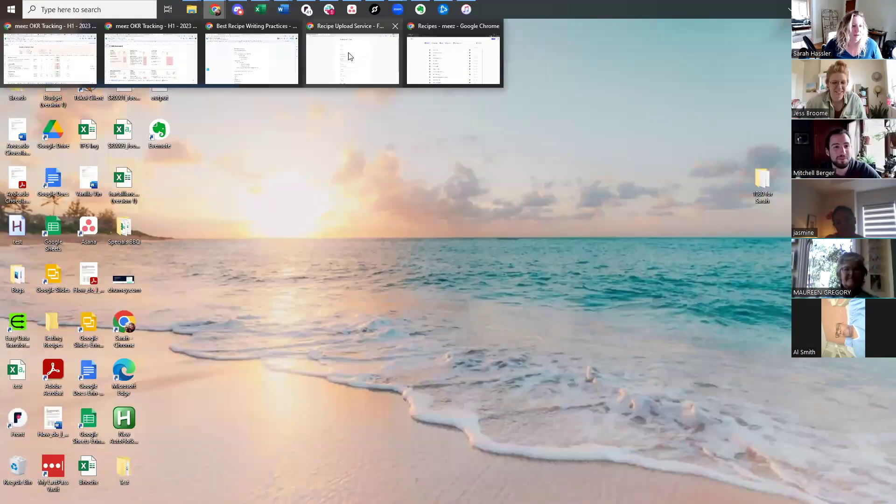
pyautogui.click(455, 57)
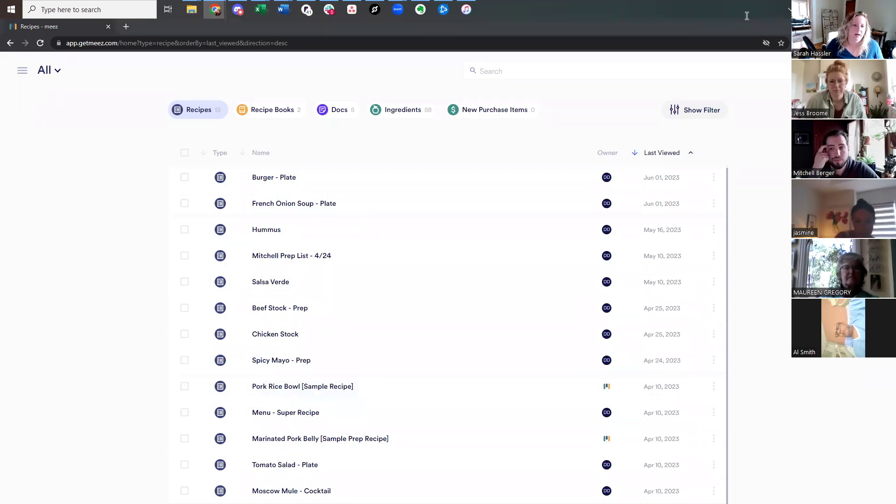
pyautogui.hotkey('alt', 'Tab')
pyautogui.click(532, 28)
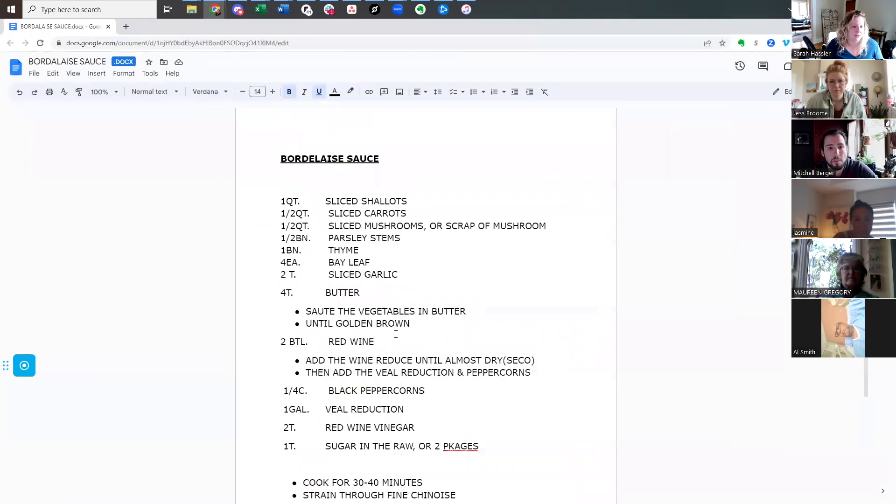
pyautogui.scroll(-3, 373, 280)
pyautogui.scroll(3, 410, 186)
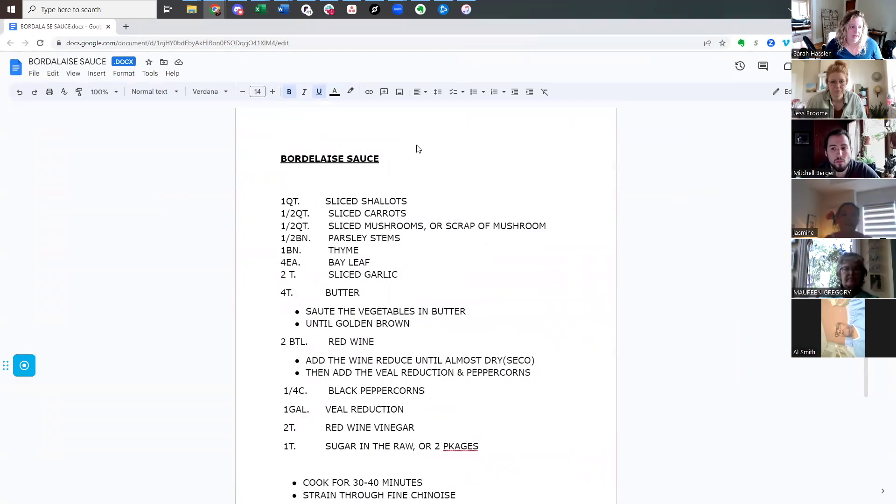
pyautogui.moveTo(387, 158); pyautogui.dragTo(261, 156)
pyautogui.hotkey('ctrl', 'c')
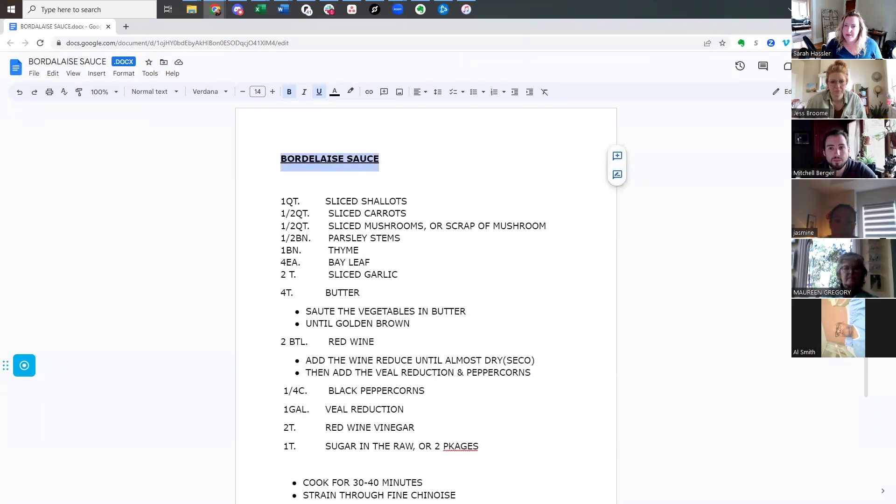
# Switch to meez and create a new recipe using the copied title BORDELAISE SAUCE as its name
pyautogui.hotkey('alt', 'Tab')
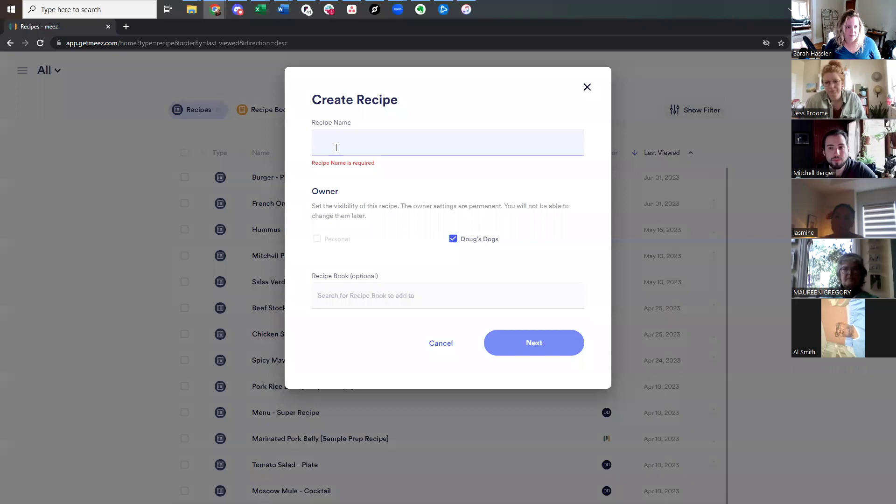
pyautogui.hotkey('ctrl', 'v')
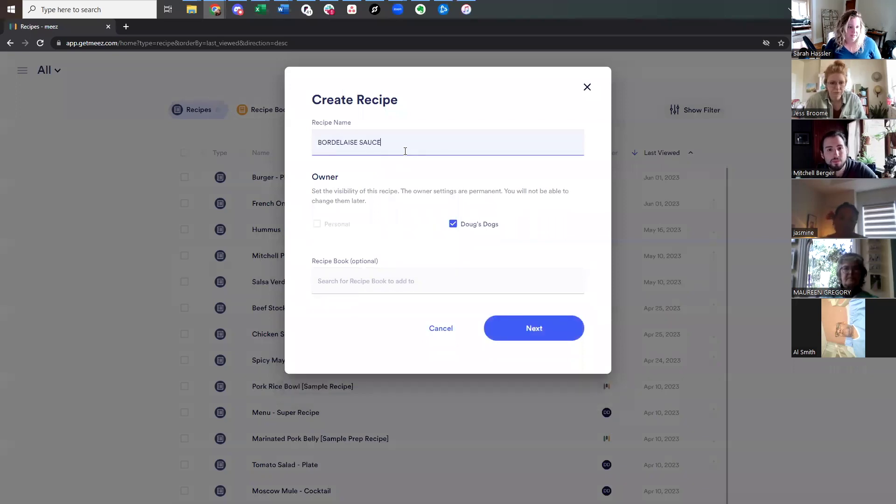
pyautogui.click(539, 334)
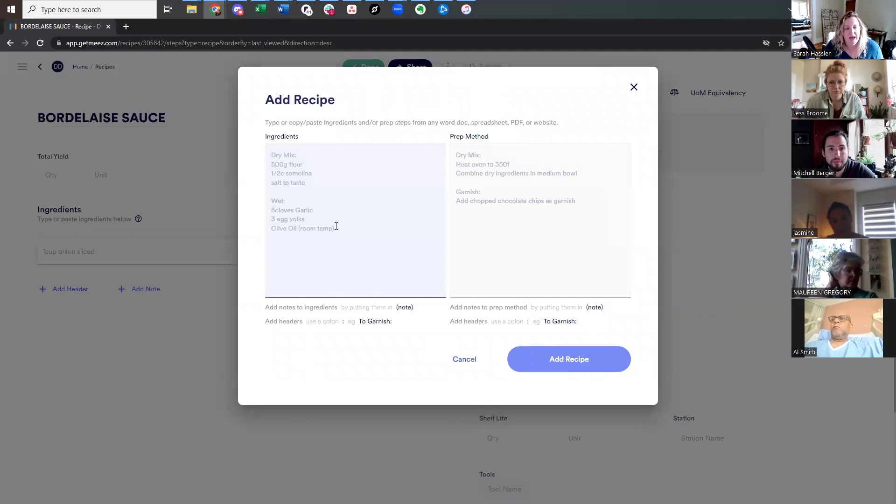
# Copy the document's lines from sliced shallots through sugar in the raw into the new recipe's Ingredients text
pyautogui.click(440, 160)
pyautogui.moveTo(215, 9)
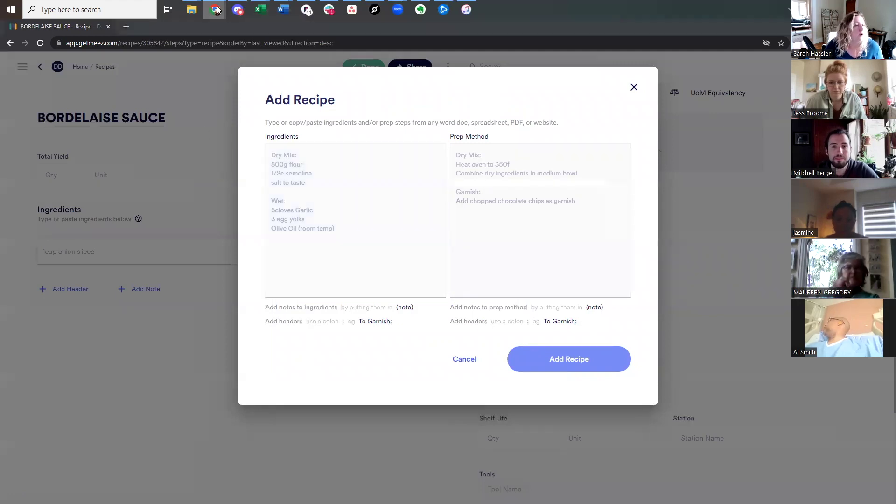
pyautogui.click(533, 50)
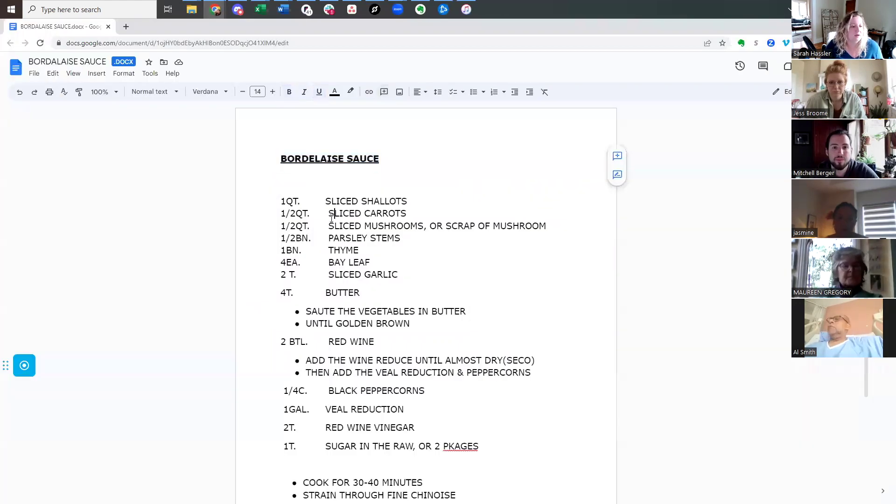
pyautogui.moveTo(278, 197); pyautogui.dragTo(487, 452)
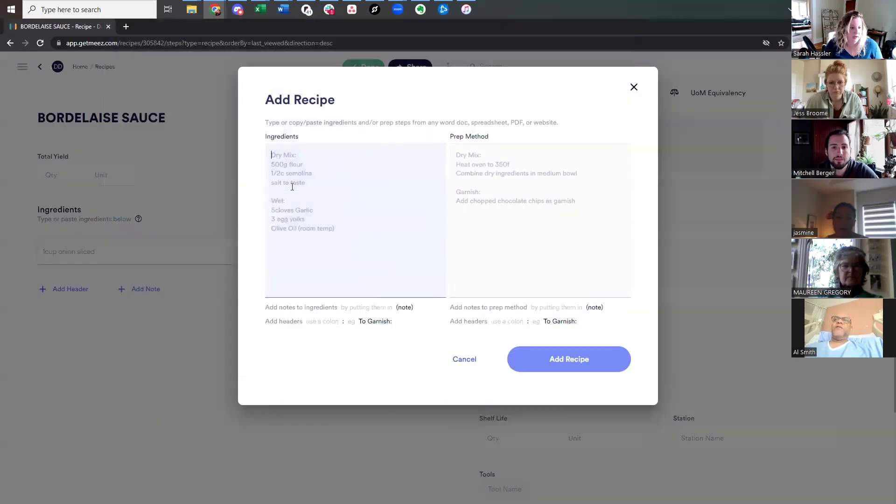
pyautogui.hotkey('ctrl', 'v')
pyautogui.scroll(3, 351, 234)
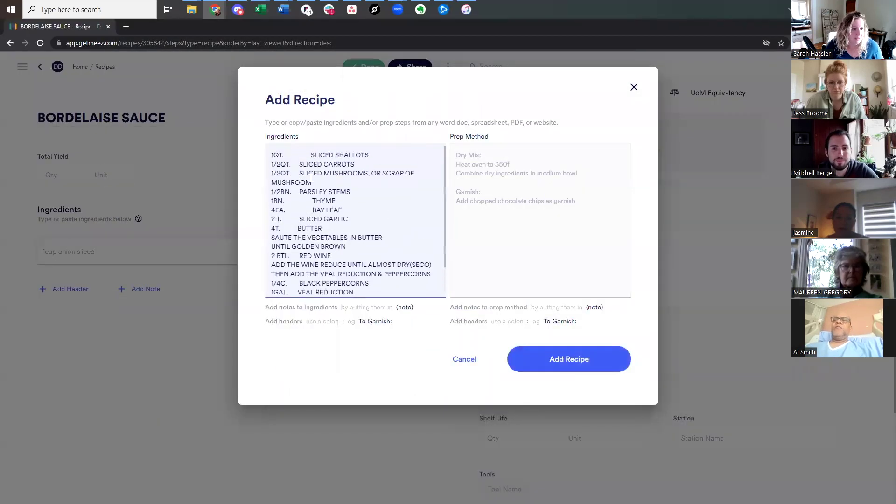
# Move the lines "SAUTE THE VEGETABLES IN BUTTER" and "UNTIL GOLDEN BROWN" from the ingredients to the prep method
pyautogui.moveTo(348, 247); pyautogui.dragTo(257, 240)
pyautogui.hotkey('ctrl', 'x')
pyautogui.click(463, 220)
pyautogui.hotkey('ctrl', 'v')
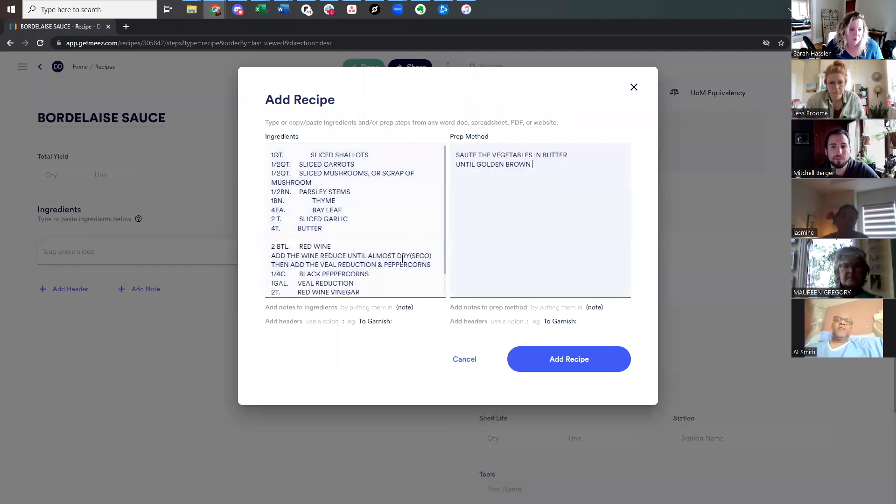
# Move the two instructions about reducing the wine and adding veal reduction and peppercorns to the end of the prep method
pyautogui.scroll(-2, 376, 286)
pyautogui.moveTo(431, 240); pyautogui.dragTo(235, 232)
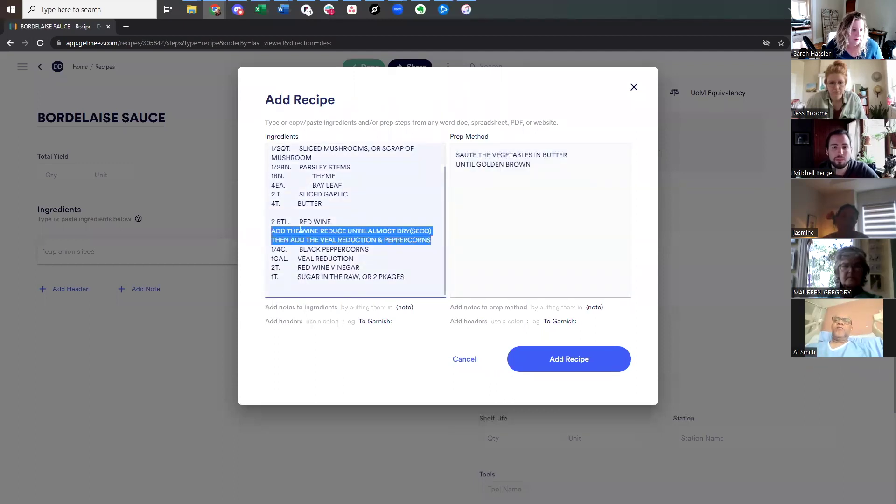
pyautogui.hotkey('ctrl', 'x')
pyautogui.click(575, 176)
pyautogui.press('Return')
pyautogui.hotkey('ctrl', 'v')
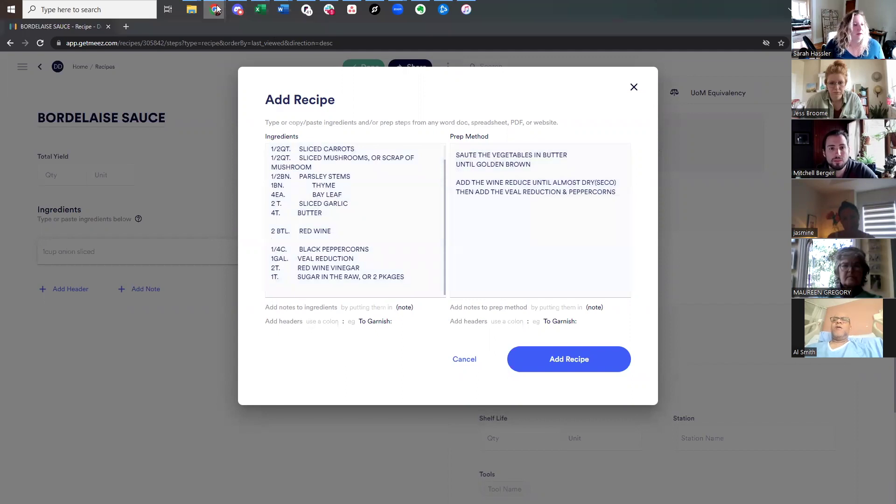
# Append the document's closing instructions, from "COOK FOR 30-40 MINUTES" to "ADJUST SEASONING / SALT", to the prep method and add the recipe
pyautogui.moveTo(215, 9)
pyautogui.click(596, 67)
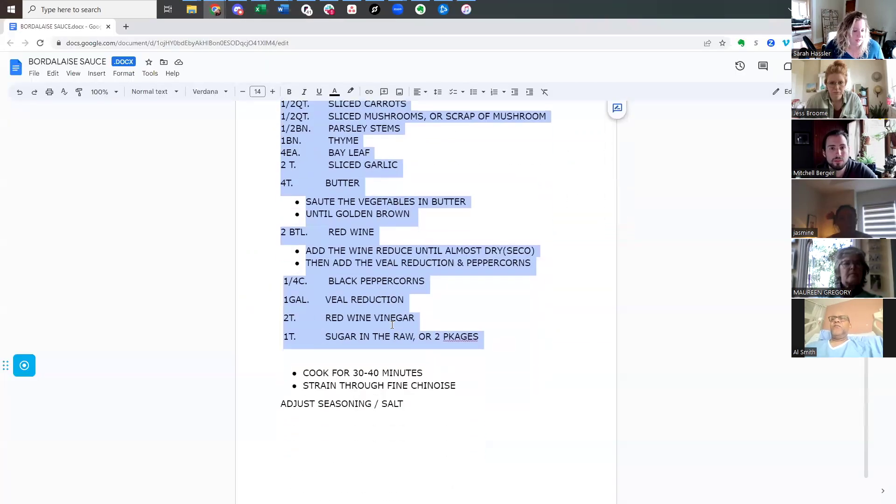
pyautogui.scroll(-1, 406, 377)
pyautogui.moveTo(406, 377); pyautogui.dragTo(300, 347)
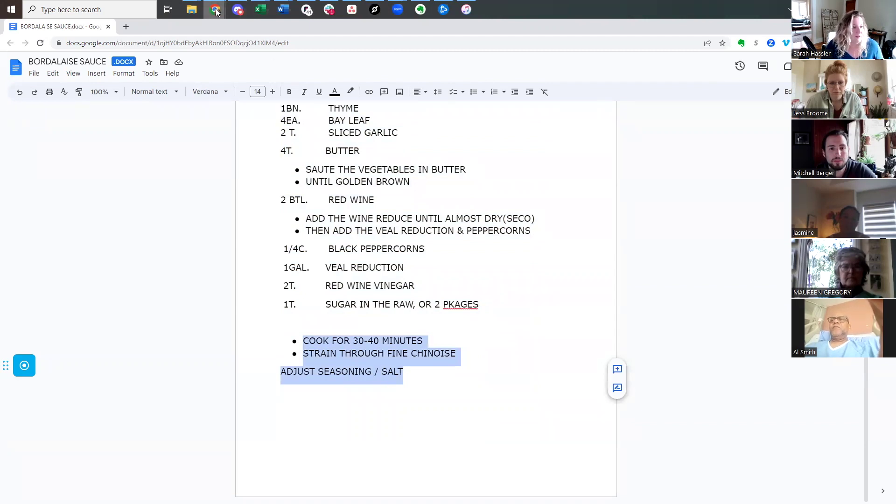
pyautogui.moveTo(215, 12)
pyautogui.click(491, 59)
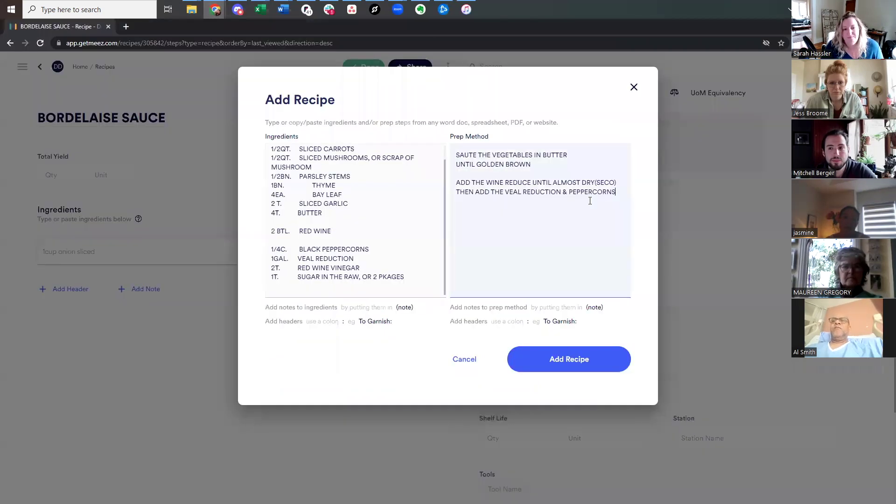
pyautogui.hotkey('ctrl', 'v')
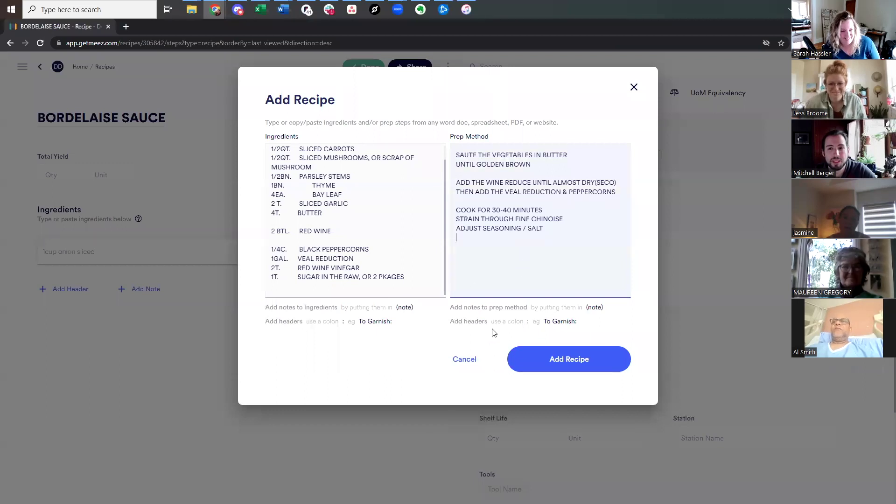
pyautogui.click(567, 360)
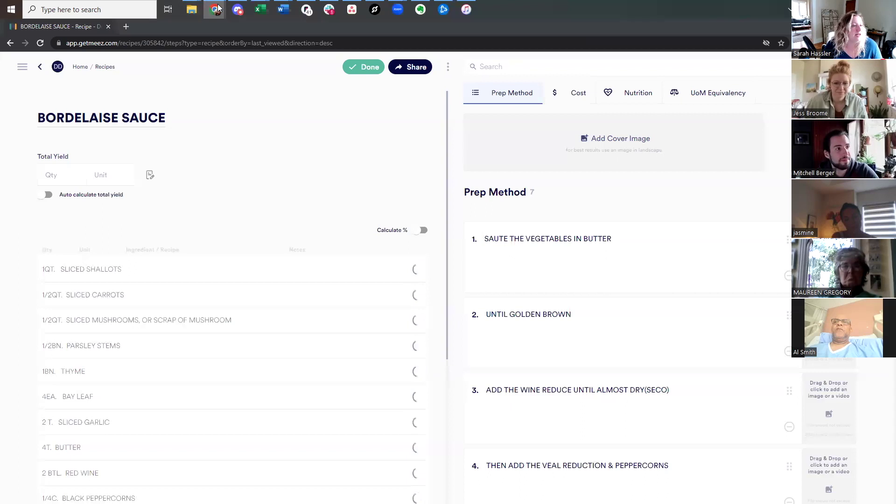
# Review the ingredient quantities and instructions in the original Bordelaise sauce document
pyautogui.moveTo(218, 8)
pyautogui.click(556, 51)
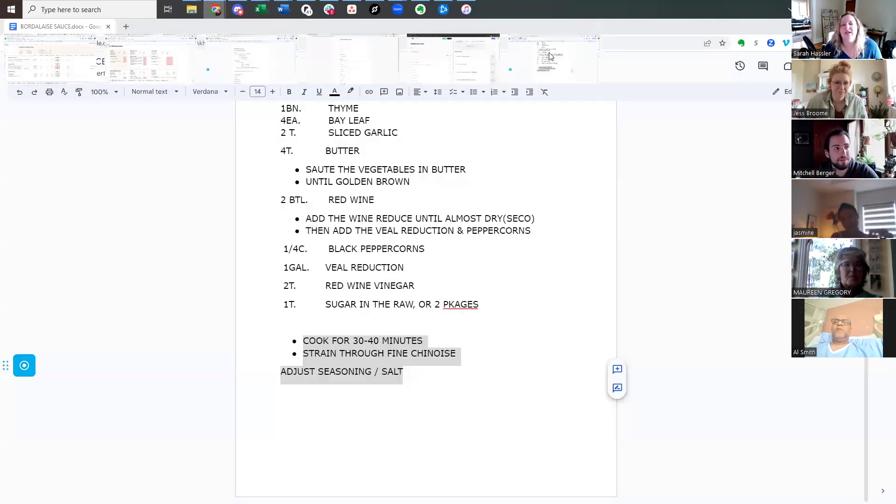
pyautogui.click(474, 309)
pyautogui.scroll(3, 473, 309)
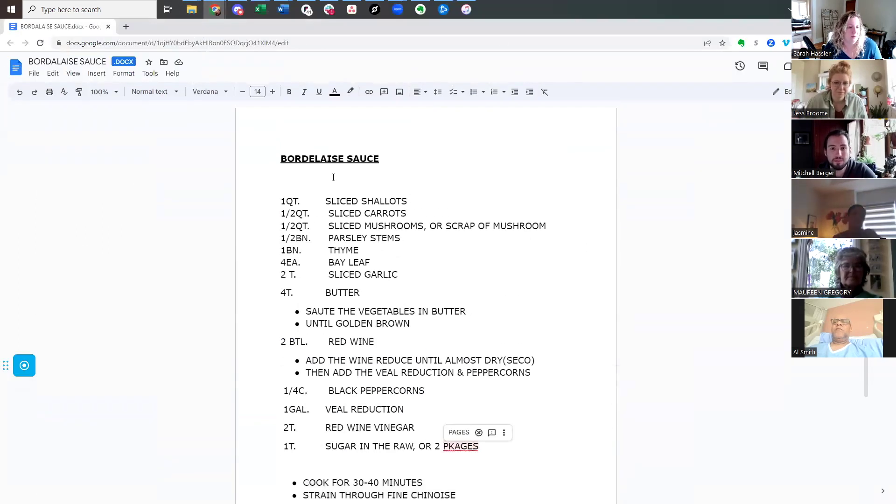
pyautogui.scroll(-3, 327, 196)
pyautogui.scroll(1, 349, 359)
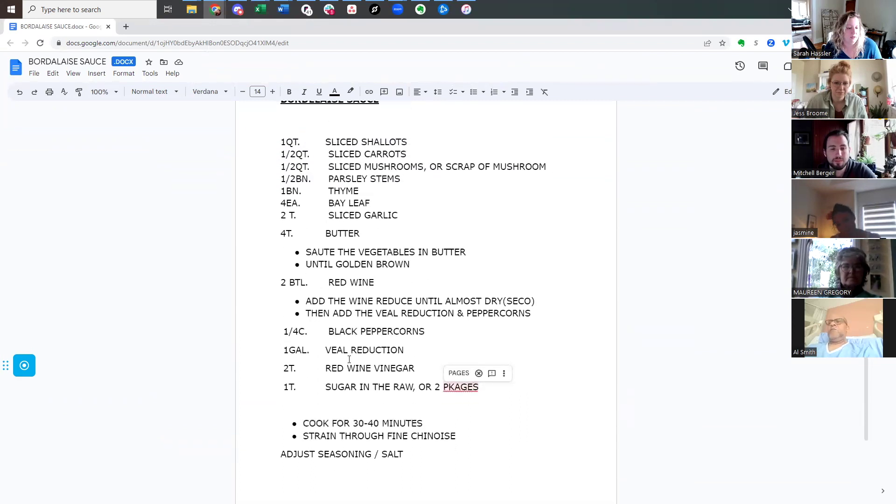
pyautogui.scroll(-1, 349, 359)
pyautogui.scroll(2, 337, 268)
pyautogui.scroll(1, 337, 268)
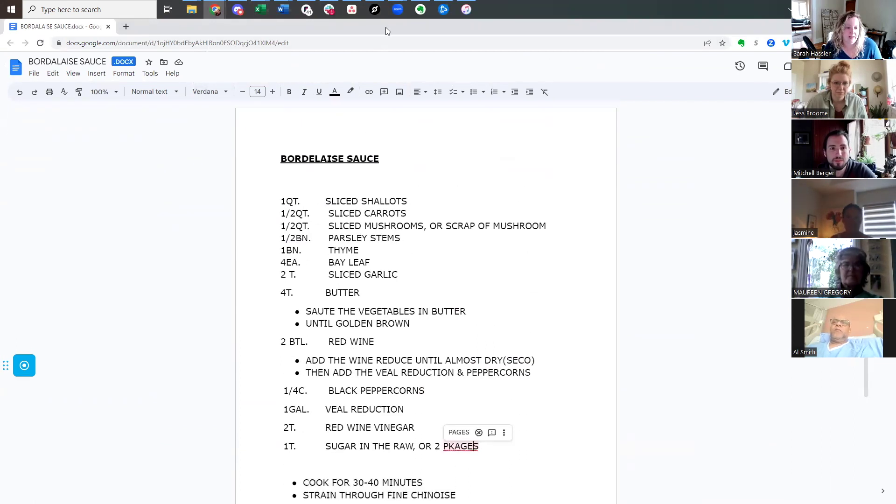
# Return to the meez recipe, check the imported ingredient rows and finish editing
pyautogui.hotkey('alt', 'Tab')
pyautogui.scroll(-5, 390, 259)
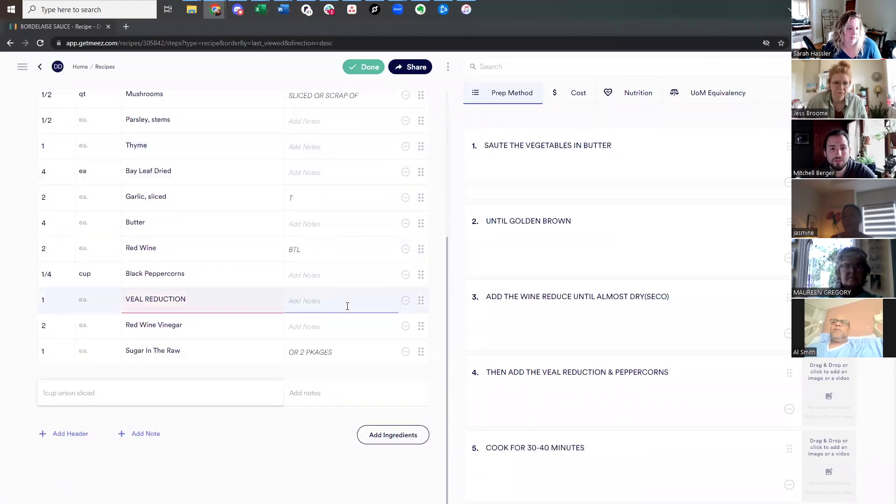
pyautogui.scroll(5, 244, 386)
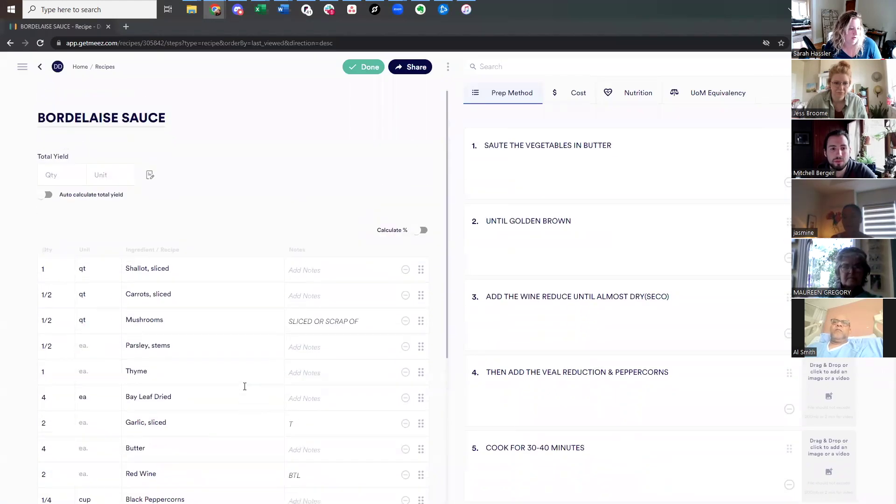
pyautogui.scroll(-2, 245, 386)
pyautogui.scroll(2, 244, 386)
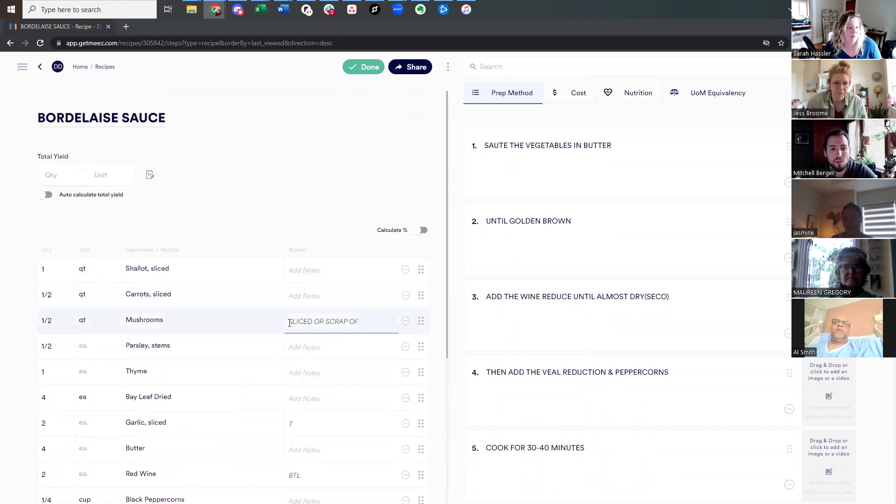
pyautogui.click(363, 67)
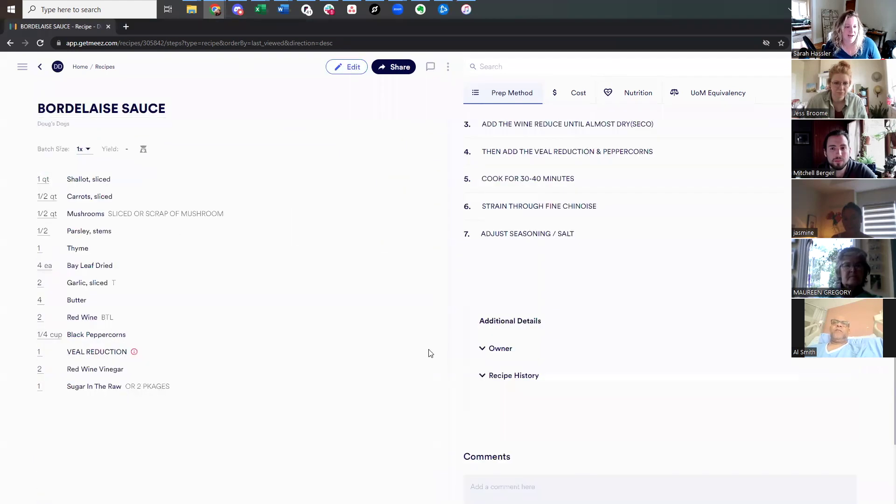
# Examine the finished recipe's ingredients and prep method, including the BTL note beside Red Wine
pyautogui.scroll(2, 631, 240)
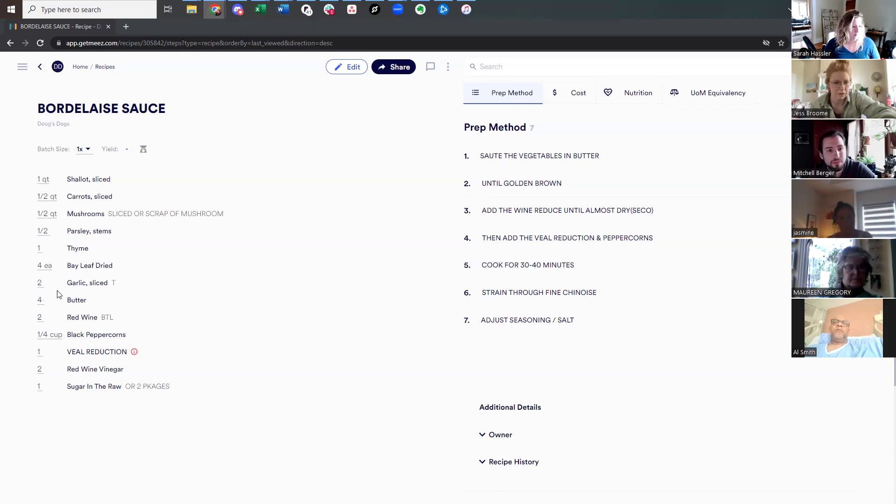
pyautogui.doubleClick(104, 319)
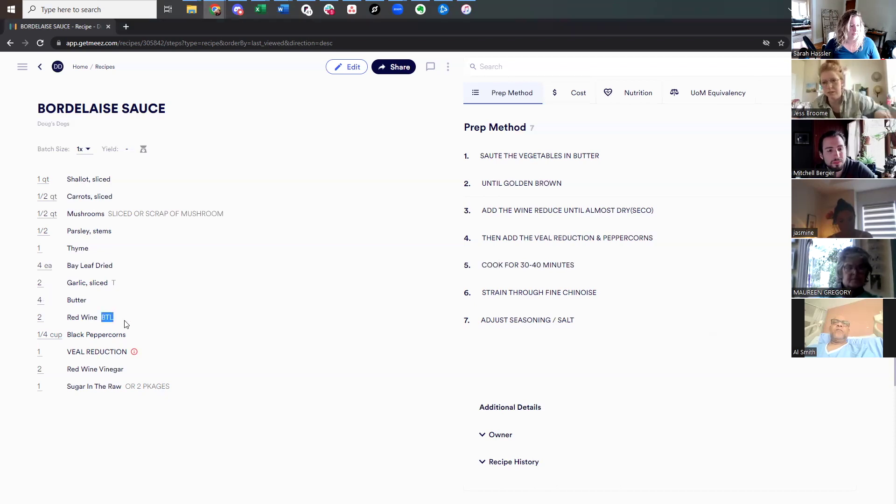
pyautogui.click(94, 312)
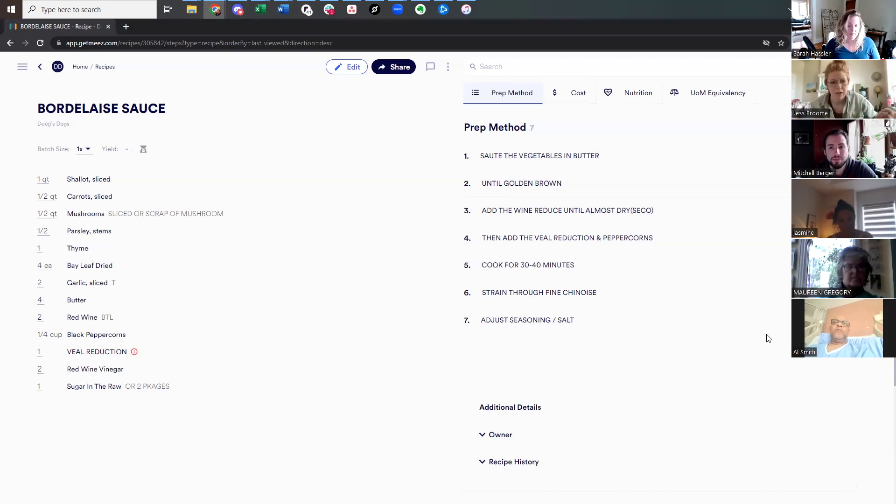
pyautogui.click(282, 10)
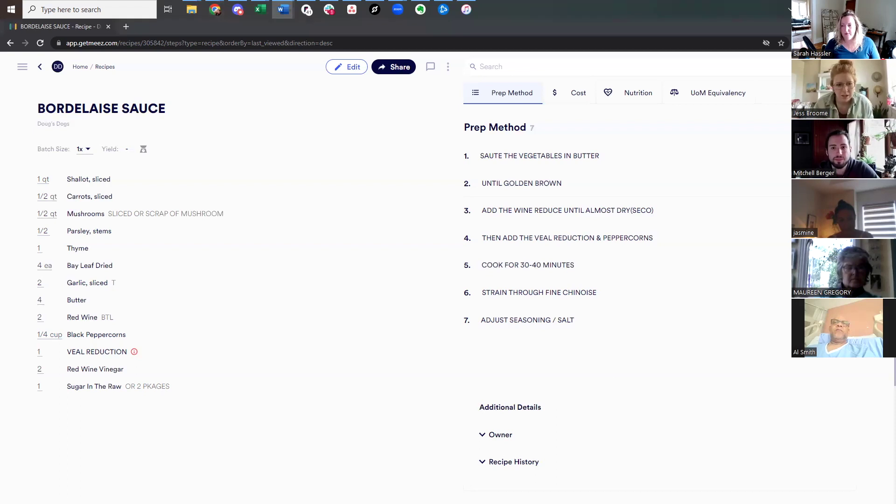
pyautogui.hotkey('alt', 'Tab')
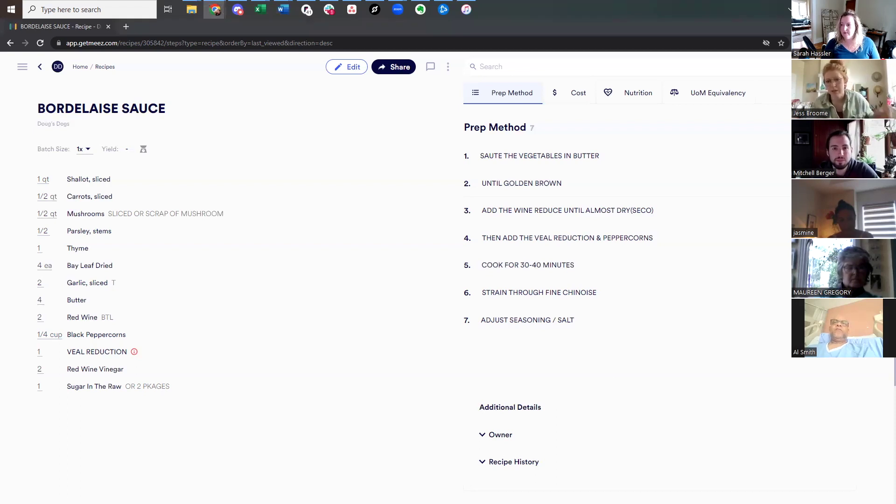
pyautogui.hotkey('alt', 'Tab')
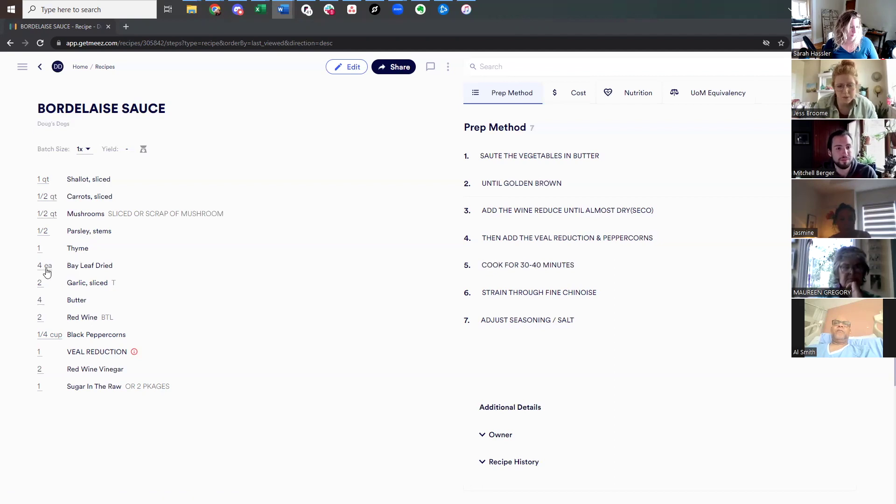
pyautogui.click(100, 300)
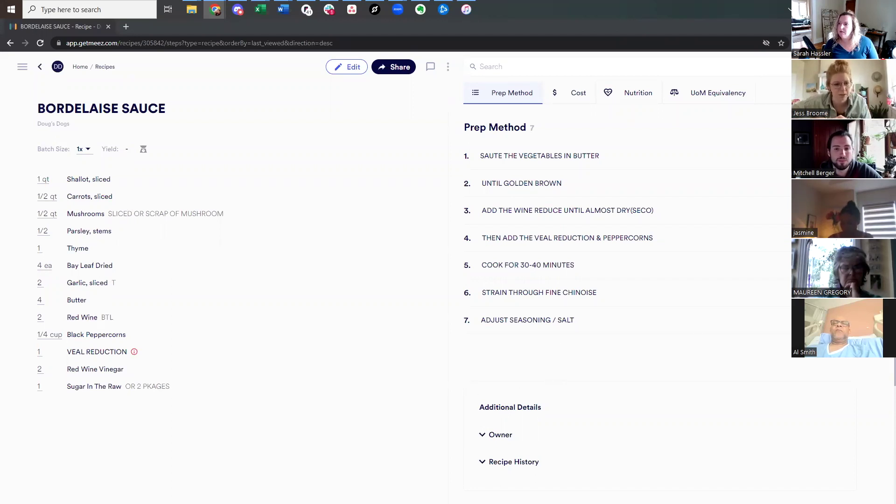
# Examine the units and abbreviations beside each ingredient in the original Bordelaise sauce document, including T., BTL. and GAL
pyautogui.hotkey('alt', 'Tab')
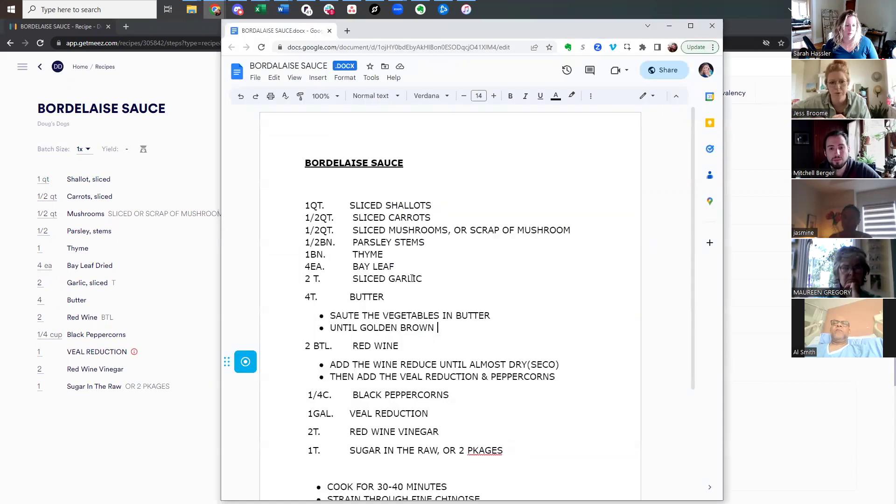
pyautogui.moveTo(309, 254); pyautogui.dragTo(328, 256)
pyautogui.click(327, 278)
pyautogui.scroll(-2, 325, 313)
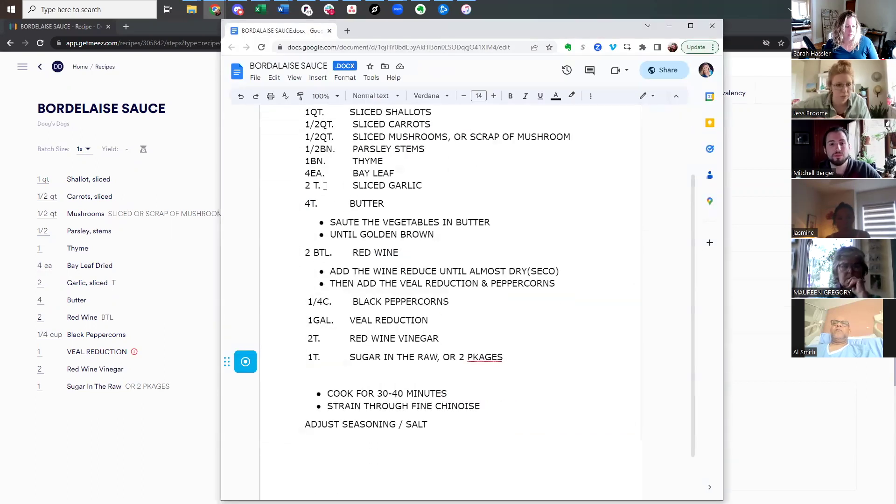
pyautogui.doubleClick(321, 253)
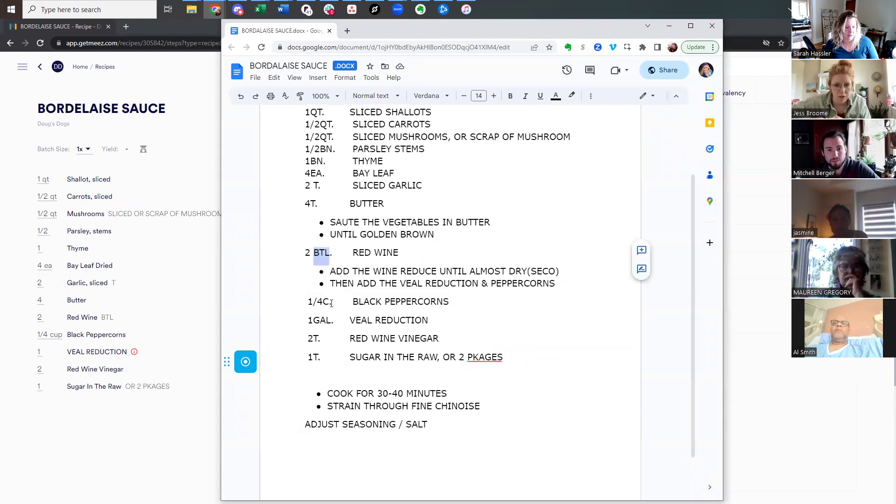
pyautogui.doubleClick(313, 321)
pyautogui.click(328, 339)
pyautogui.click(327, 357)
pyautogui.scroll(2, 389, 371)
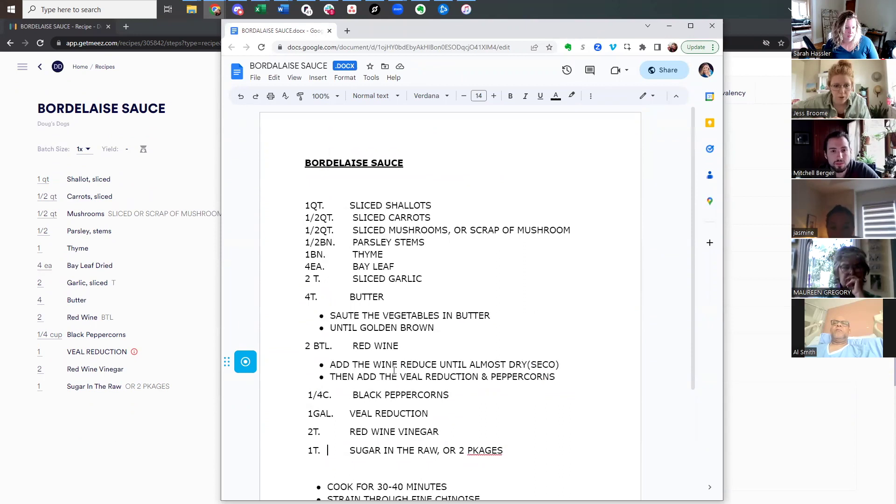
pyautogui.scroll(-3, 400, 374)
pyautogui.scroll(3, 402, 379)
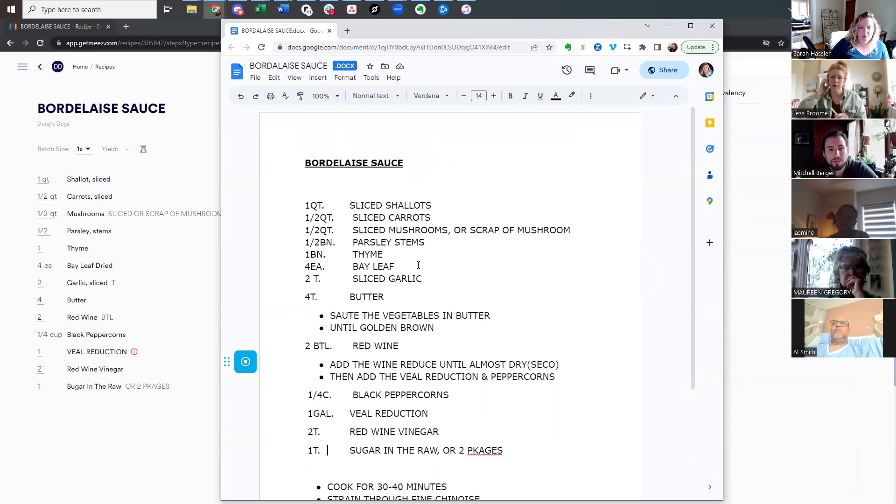
pyautogui.scroll(-3, 419, 272)
pyautogui.scroll(3, 419, 271)
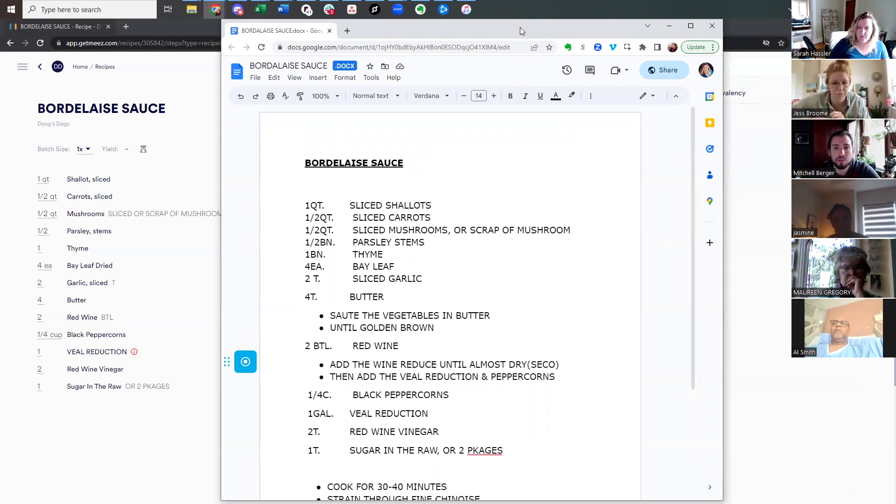
# Create a new meez recipe named "Bordelaise Sauce 4REAL" owned by Doug's Dogs
pyautogui.hotkey('alt', 'Tab')
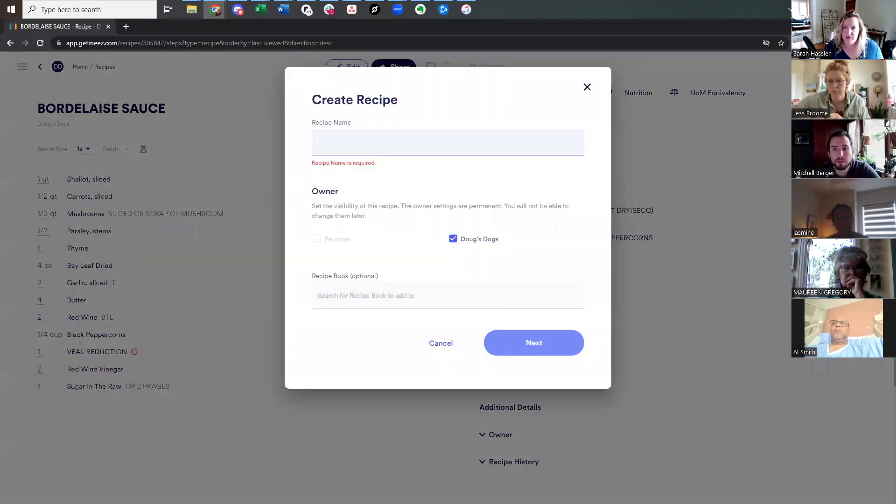
pyautogui.hotkey('alt', 'Tab')
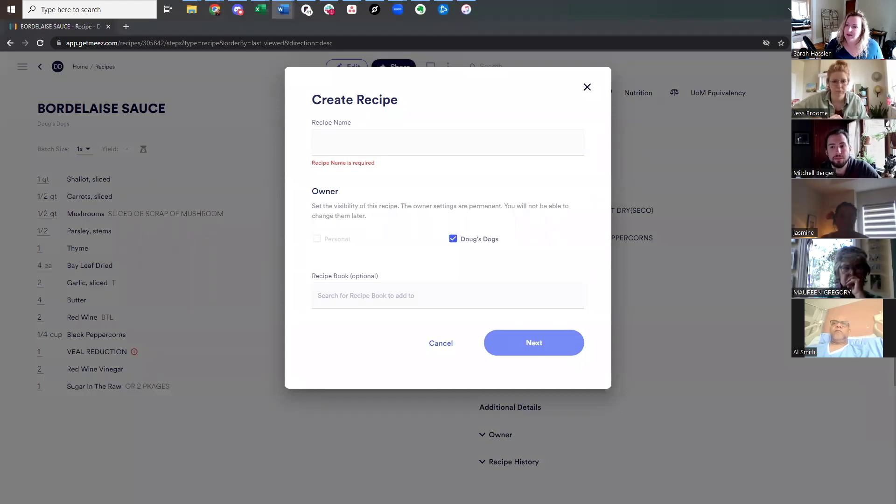
pyautogui.click(391, 141)
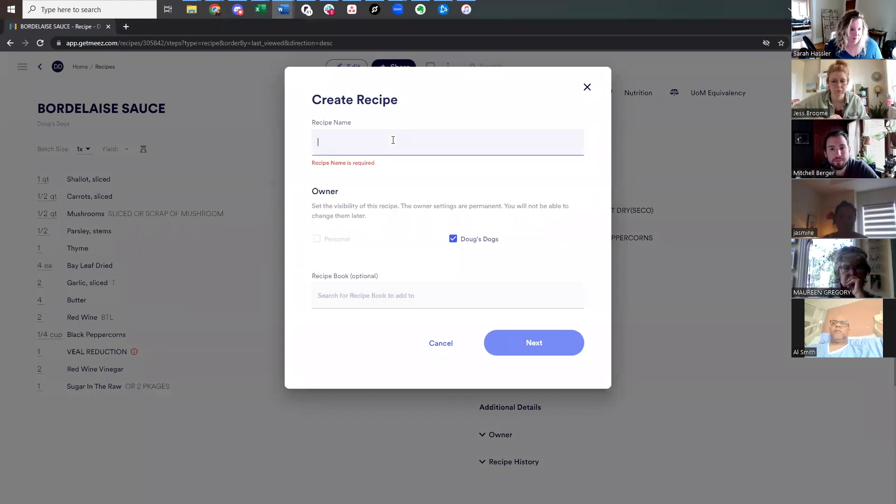
pyautogui.write('Bordelaise sauce')
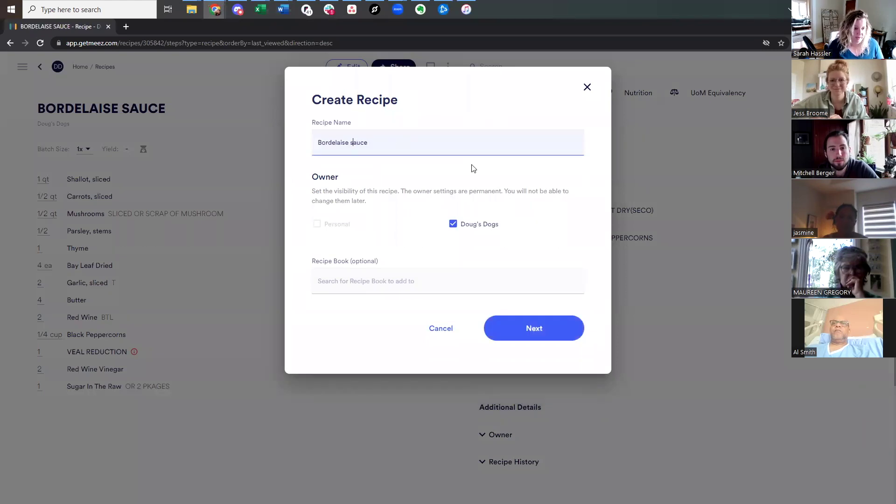
pyautogui.press('BackSpace')
pyautogui.press('BackSpace')
pyautogui.press('BackSpace')
pyautogui.press('BackSpace')
pyautogui.press('BackSpace')
pyautogui.write('Sauce')
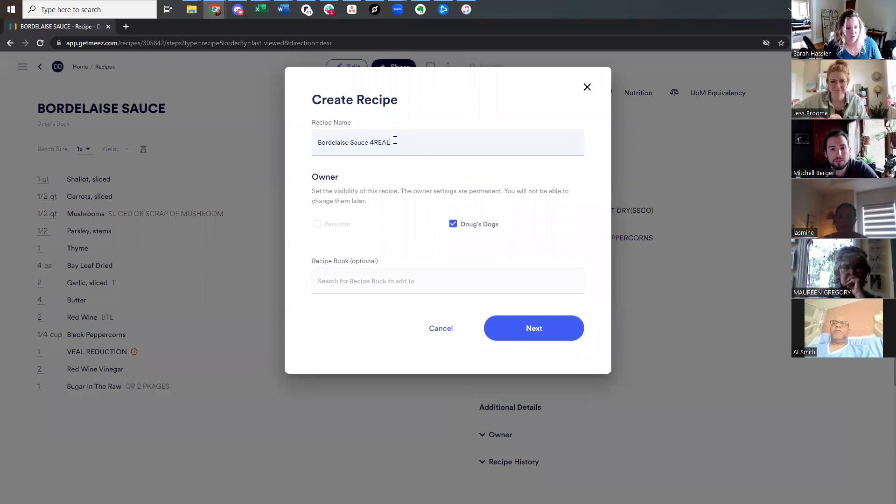
pyautogui.click(502, 331)
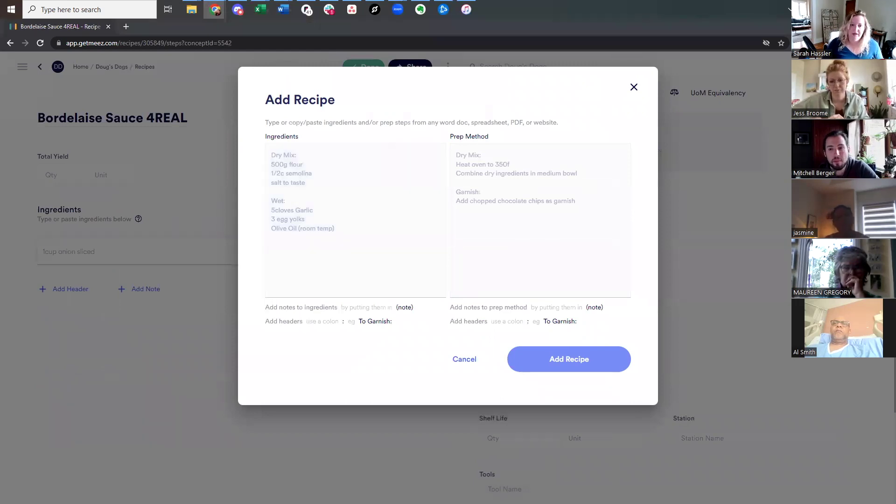
# Copy the document's ingredient lines from sliced shallots to butter into the Ingredients box of the new recipe
pyautogui.hotkey('alt', 'Tab')
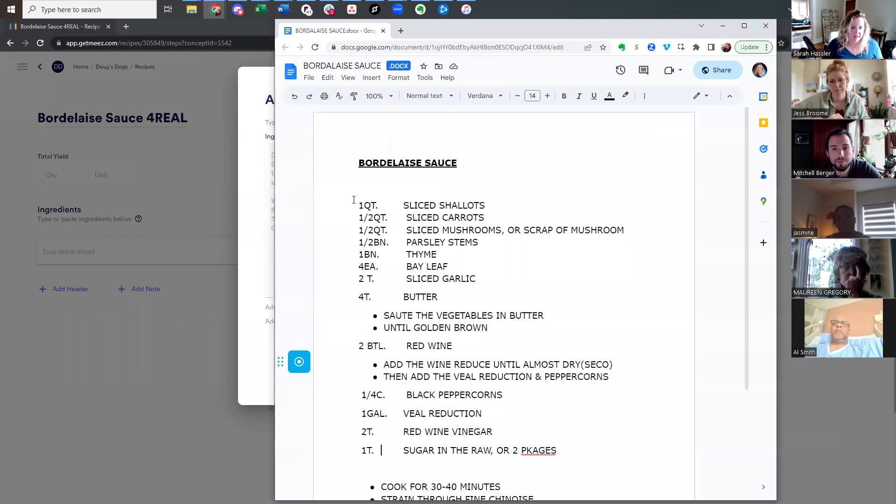
pyautogui.moveTo(358, 205); pyautogui.dragTo(453, 297)
pyautogui.hotkey('ctrl', 'c')
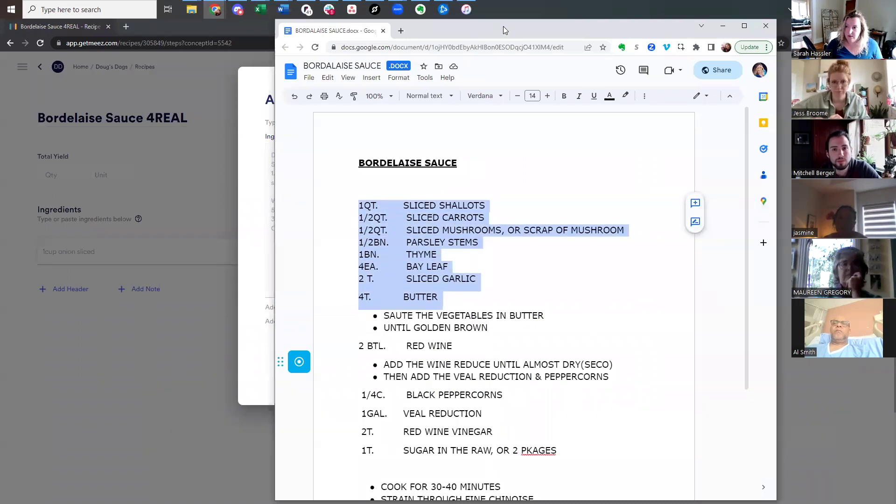
pyautogui.hotkey('alt', 'Tab')
pyautogui.hotkey('ctrl', 'v')
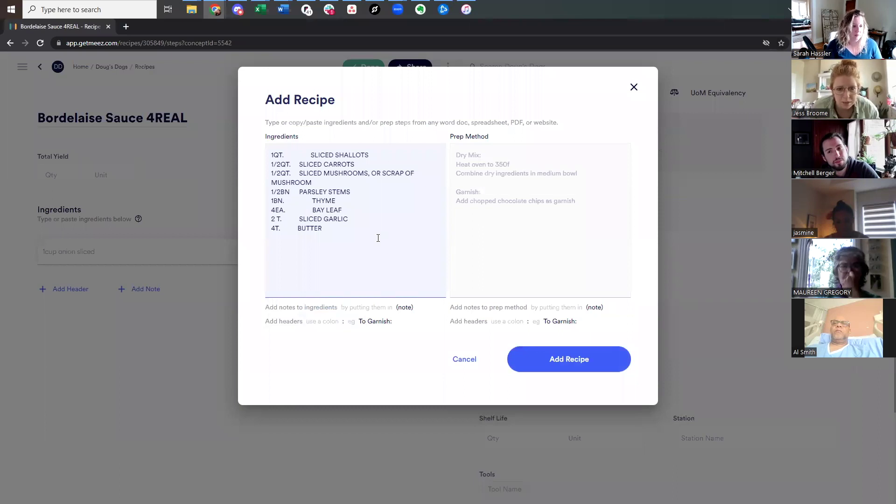
# Replace the BN. abbreviation with "bunch" for the parsley stems and thyme, leaving a space after each quantity
pyautogui.press('BackSpace')
pyautogui.press('BackSpace')
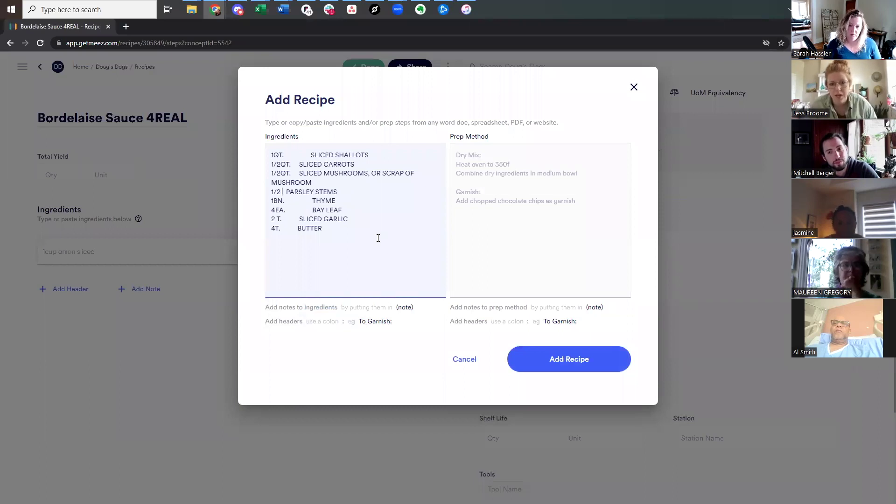
pyautogui.write('bunch')
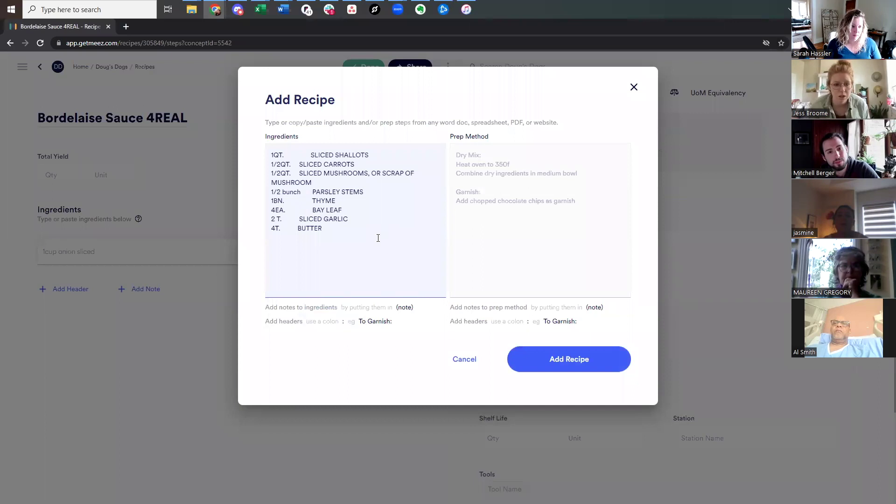
pyautogui.press('BackSpace')
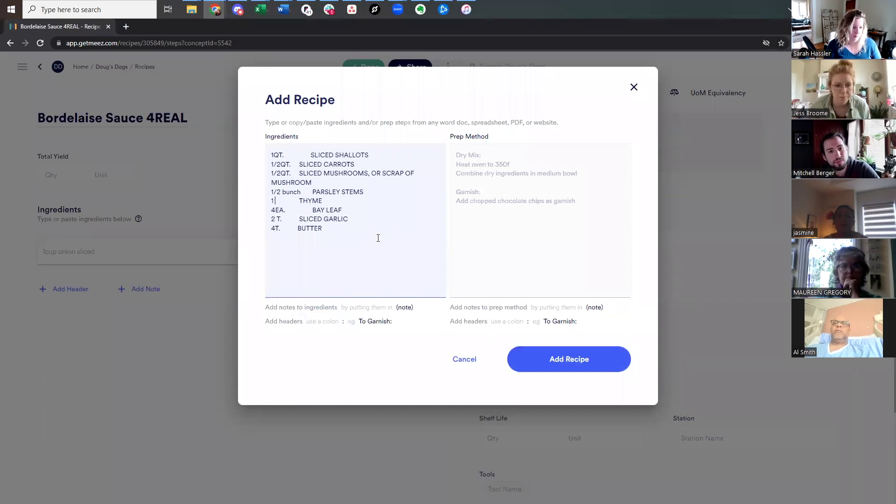
pyautogui.write('unch')
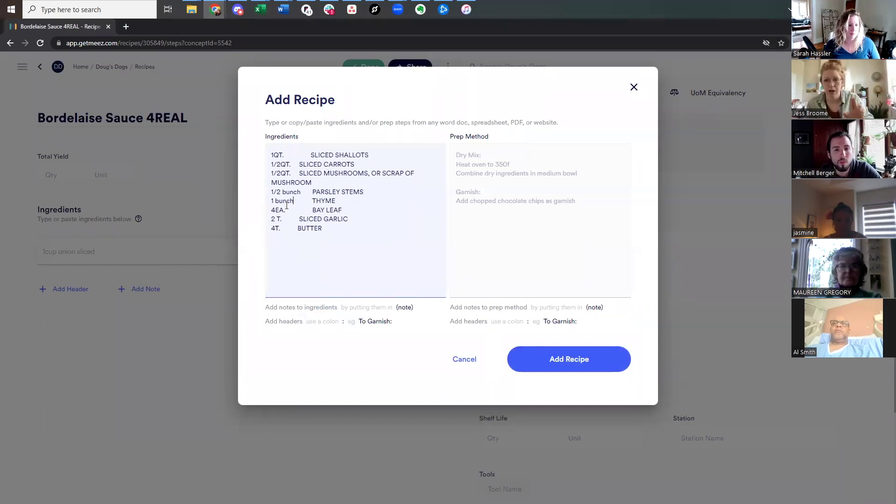
# Insert a space between quantity and QT. for the shallots, carrots and mushrooms, and change the bay leaf amount to "4 each"
pyautogui.click(276, 154)
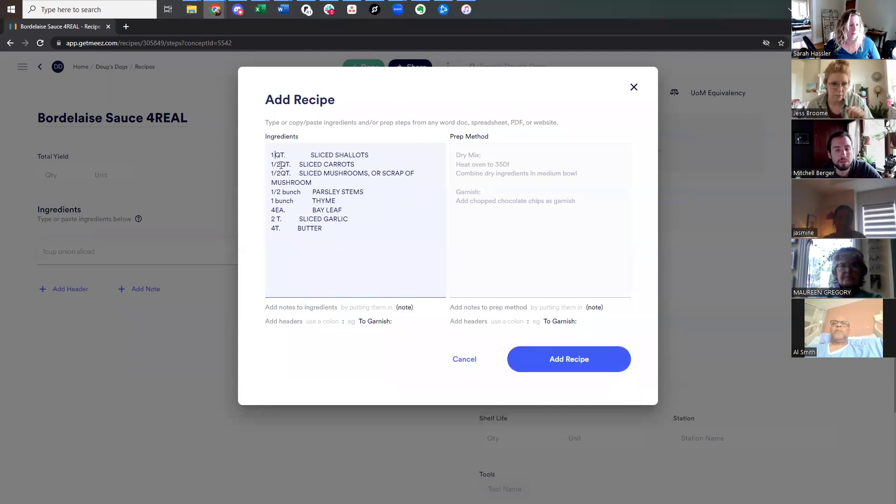
pyautogui.click(282, 165)
pyautogui.click(283, 173)
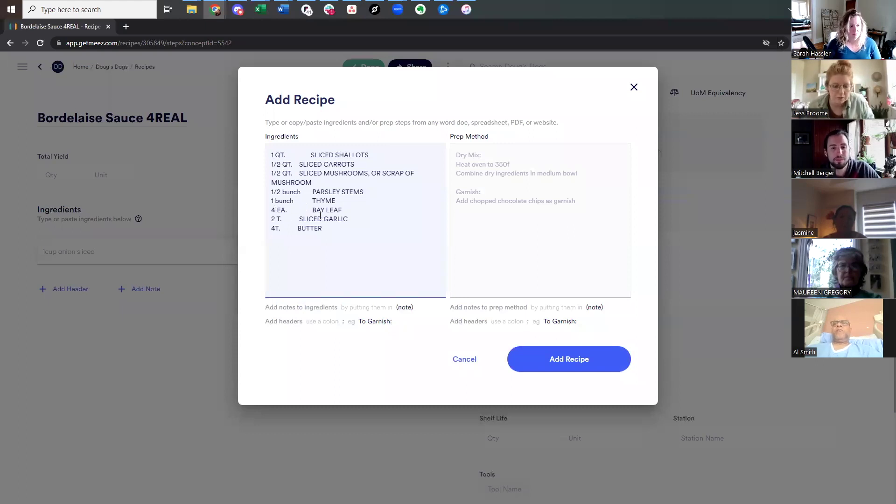
pyautogui.press('Delete')
pyautogui.press('Delete')
pyautogui.write('each')
pyautogui.press('Down')
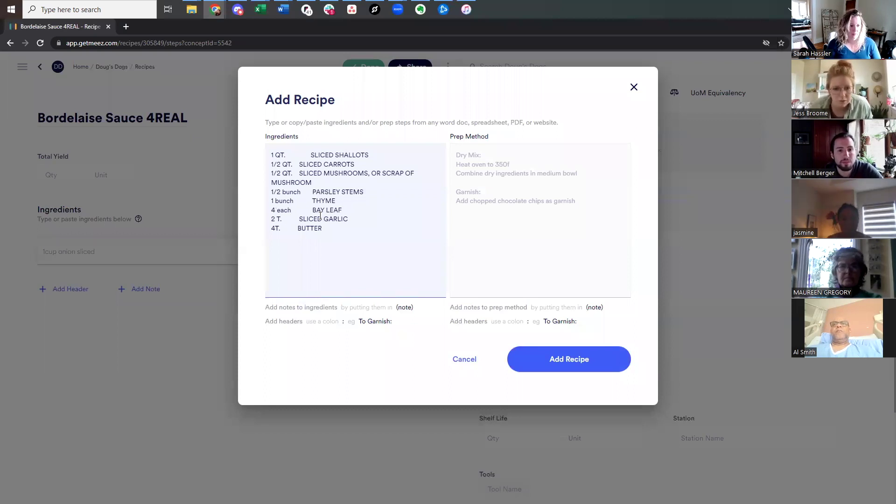
# Change the sliced garlic's unit to "Tbsp"
pyautogui.press('BackSpace')
pyautogui.press('BackSpace')
pyautogui.write('Tablespoon')
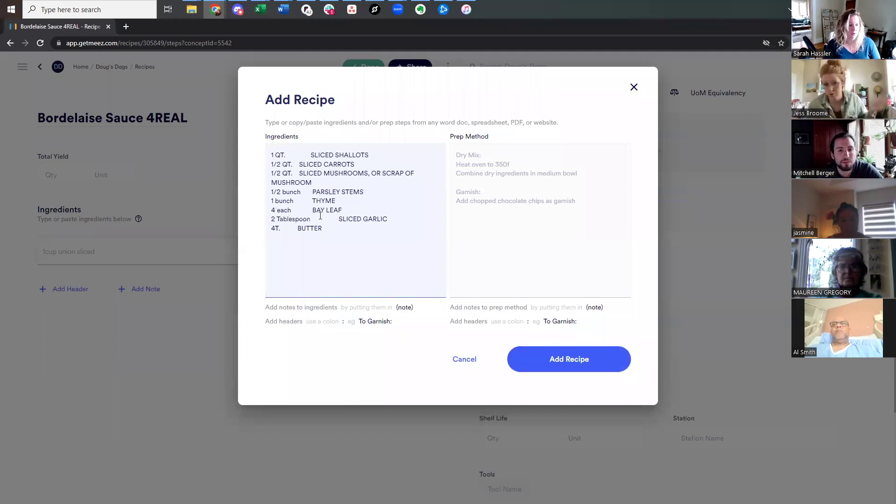
pyautogui.press('BackSpace')
pyautogui.press('BackSpace')
pyautogui.press('BackSpace')
pyautogui.press('BackSpace')
pyautogui.press('BackSpace')
pyautogui.press('BackSpace')
pyautogui.press('BackSpace')
pyautogui.press('BackSpace')
pyautogui.press('BackSpace')
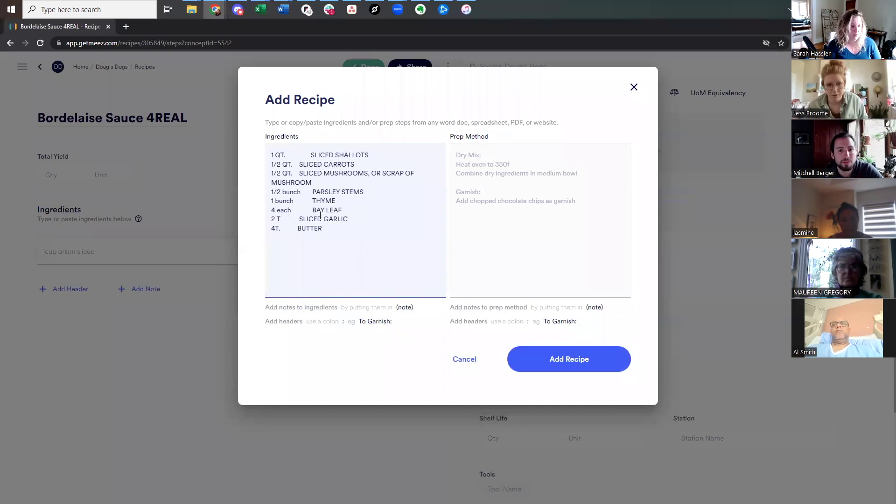
pyautogui.write('bsp')
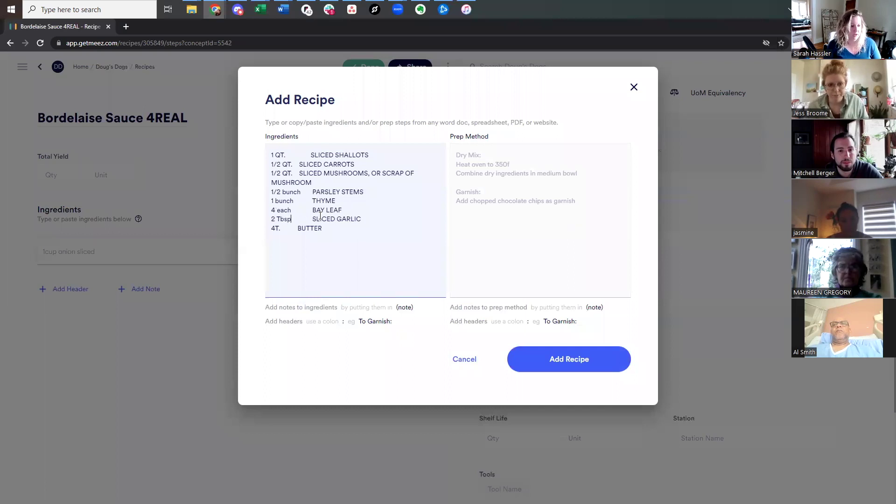
# Change the butter amount to "4 Tbsp" and start a new line below the list
pyautogui.click(286, 231)
pyautogui.write('bs')
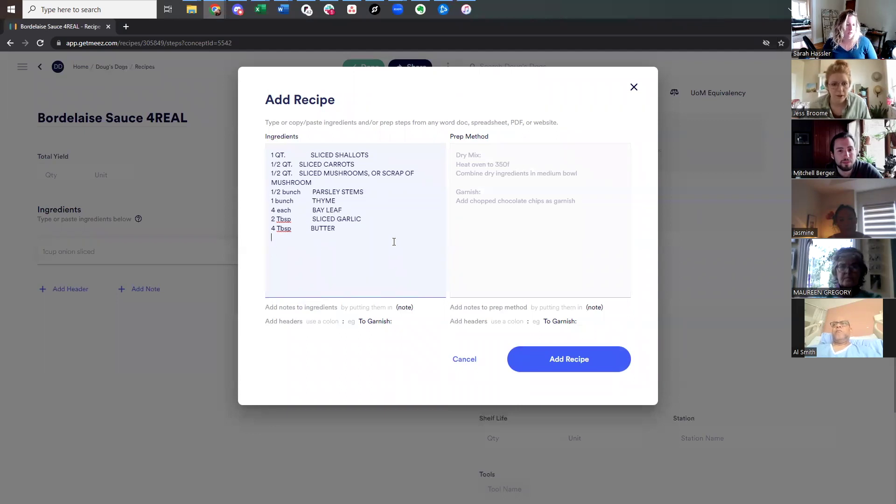
pyautogui.write('p')
pyautogui.press('Return')
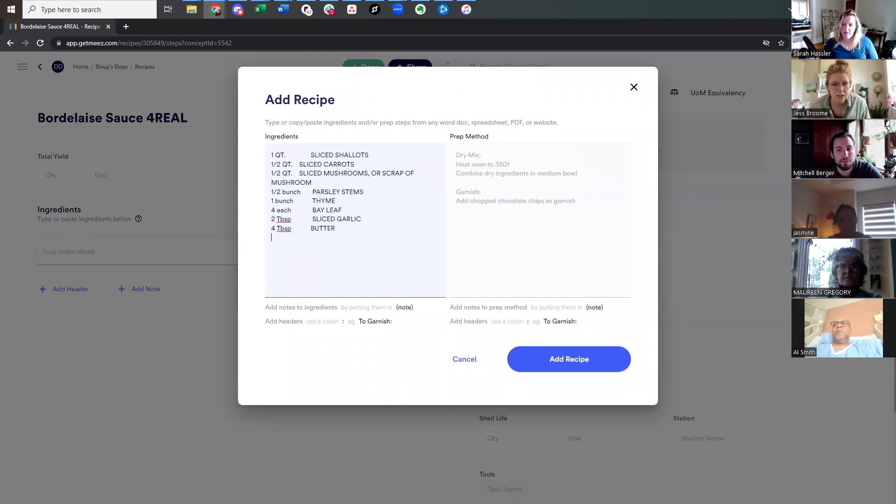
# Put "OR SCRAP OF MUSHROOM" in parentheses as a note, remove the comma before it, and add the recipe
pyautogui.click(373, 180)
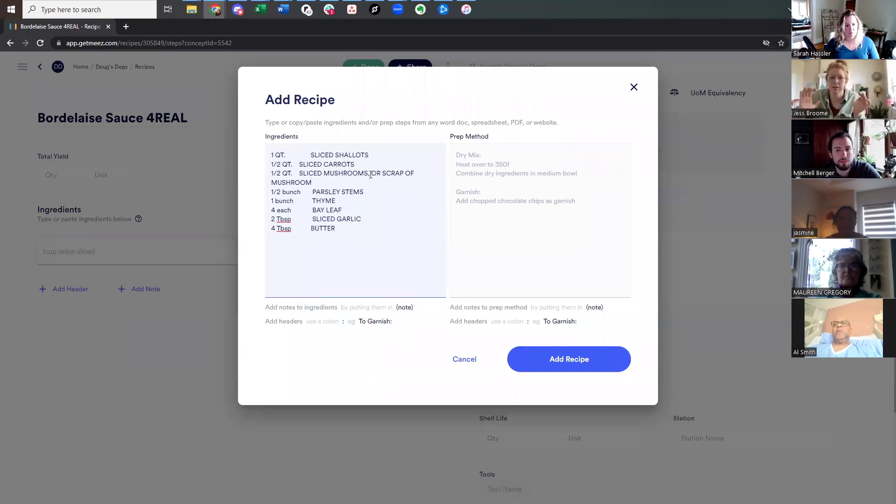
pyautogui.click(460, 198)
pyautogui.write('(')
pyautogui.press('Down')
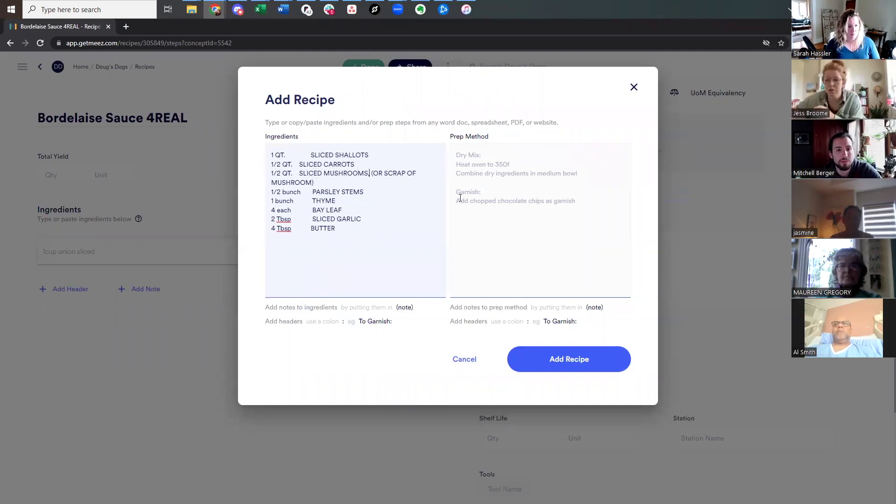
pyautogui.hotkey('ctrl', 'Right')
pyautogui.hotkey('ctrl', 'Right')
pyautogui.press('BackSpace')
pyautogui.press('BackSpace')
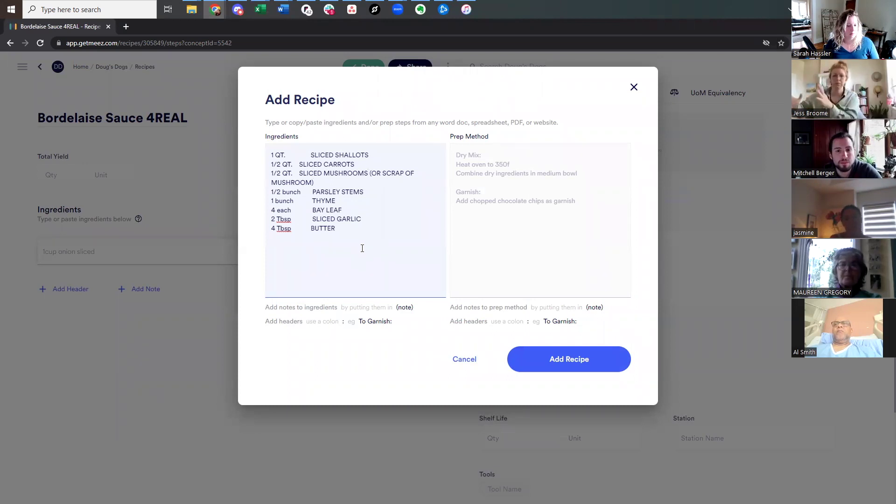
pyautogui.click(348, 230)
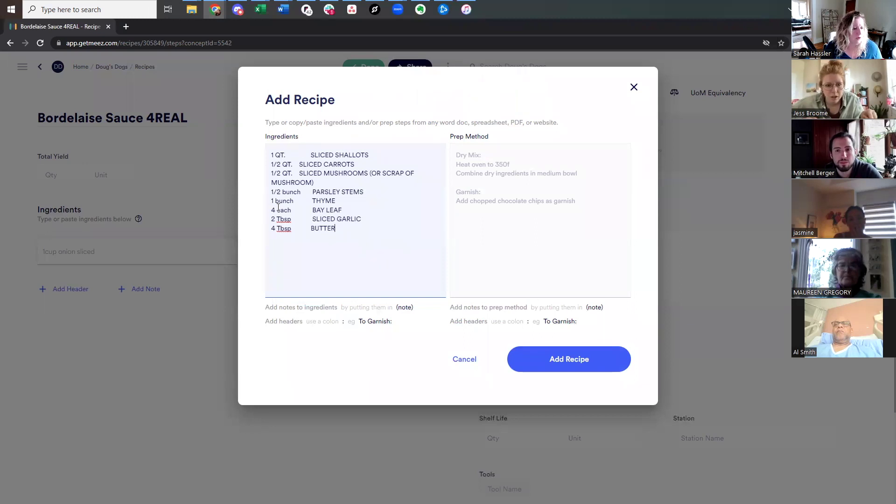
pyautogui.click(566, 364)
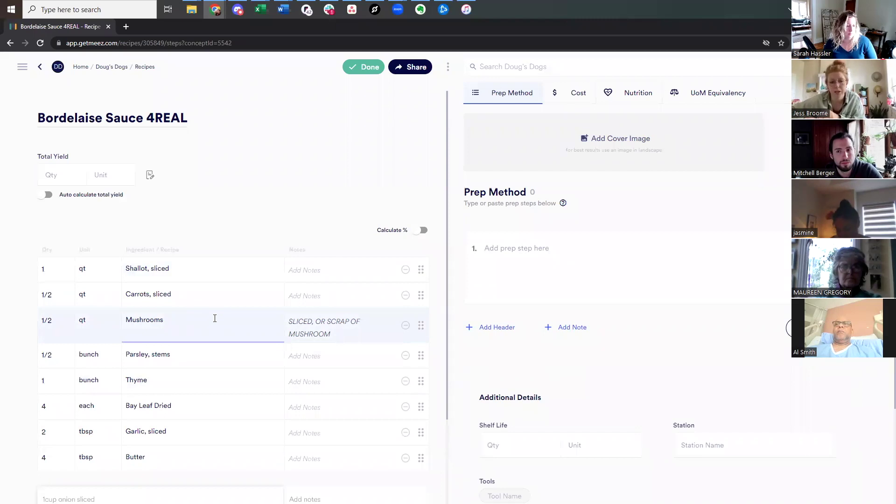
# Convert the Mushrooms ingredient into a prep action for the base ingredient Mushrooms, named "sliced"
pyautogui.click(214, 318)
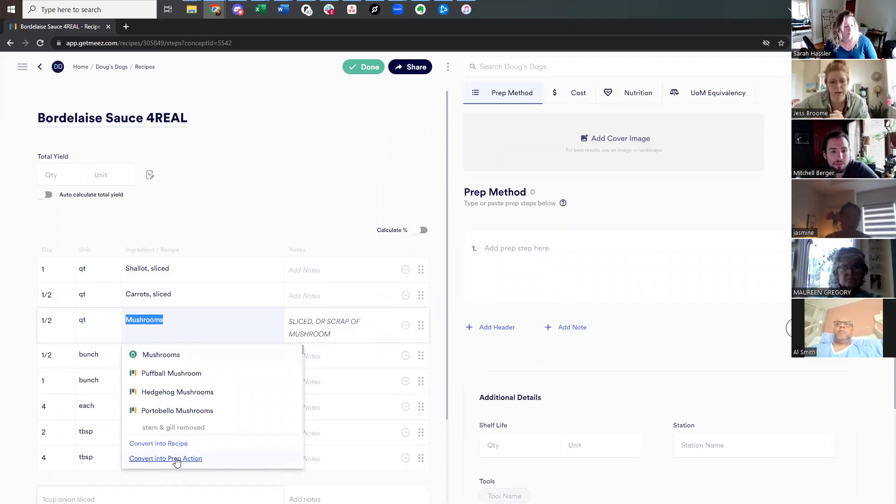
pyautogui.click(176, 460)
pyautogui.write('Mushroom')
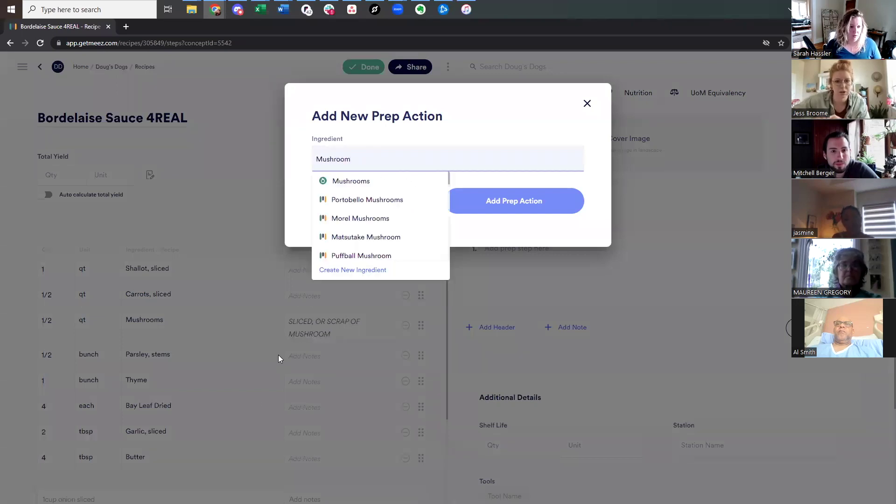
pyautogui.click(365, 186)
pyautogui.click(382, 191)
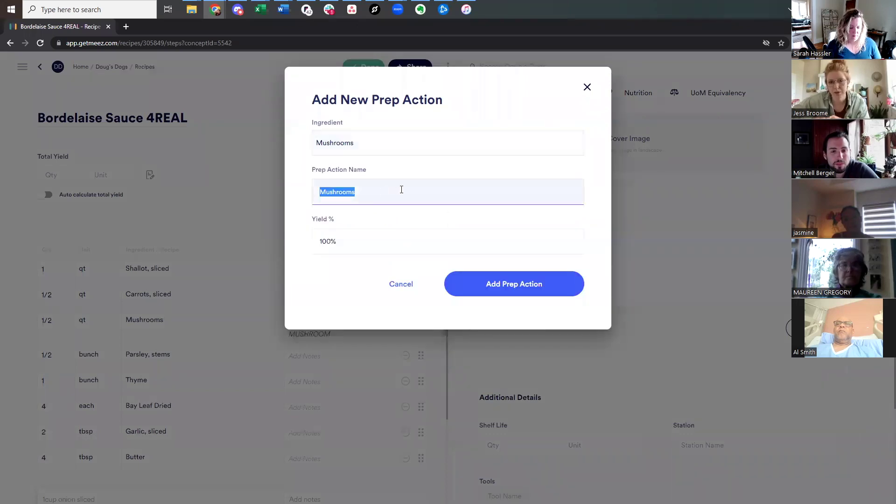
pyautogui.write('sliced')
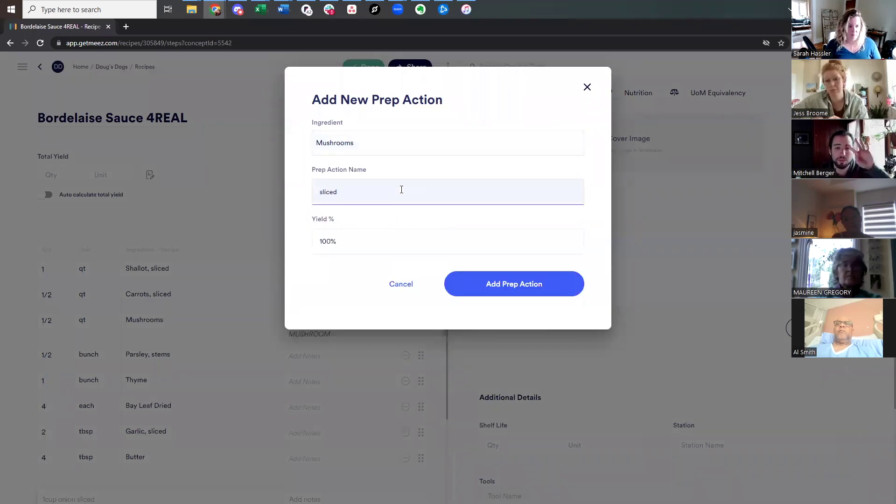
# Set the prep action's yield to 90%, add it, and assign the sliced option to the mushroom row
pyautogui.click(375, 241)
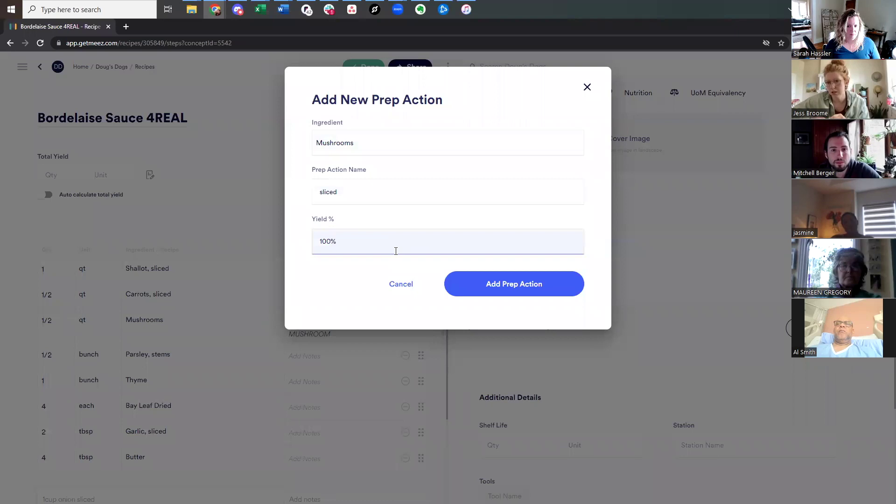
pyautogui.doubleClick(331, 241)
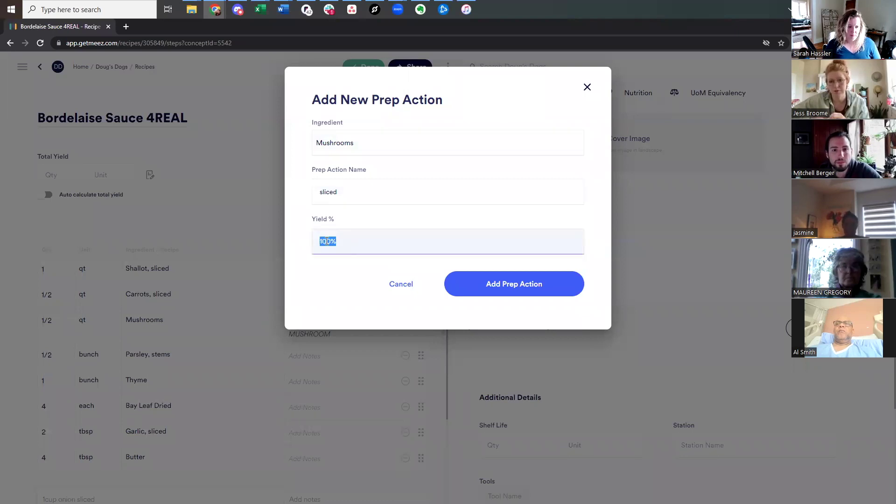
pyautogui.write('90')
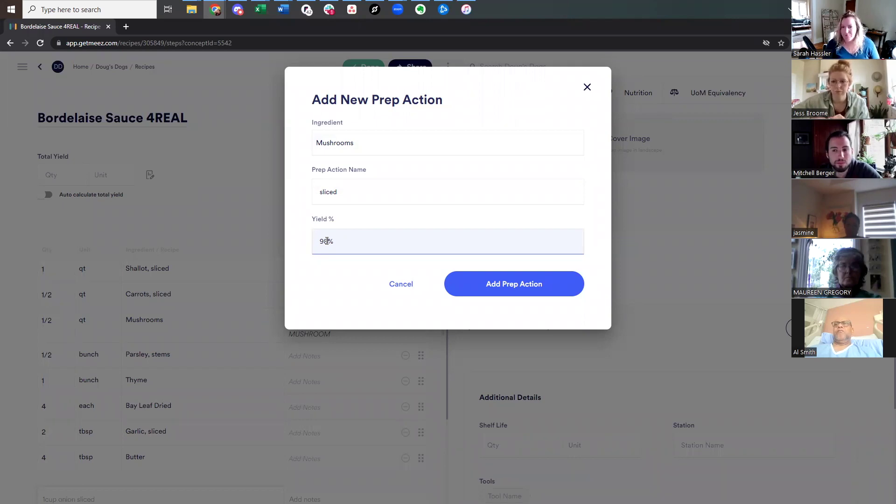
pyautogui.click(517, 286)
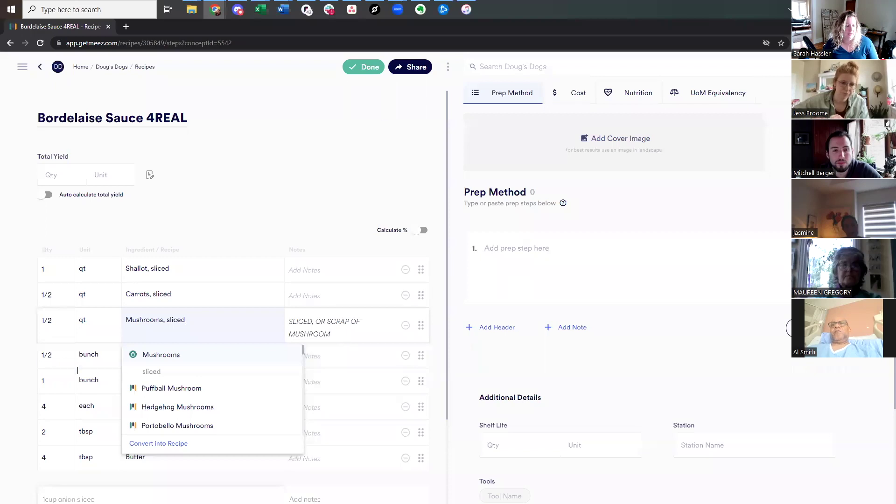
pyautogui.click(156, 374)
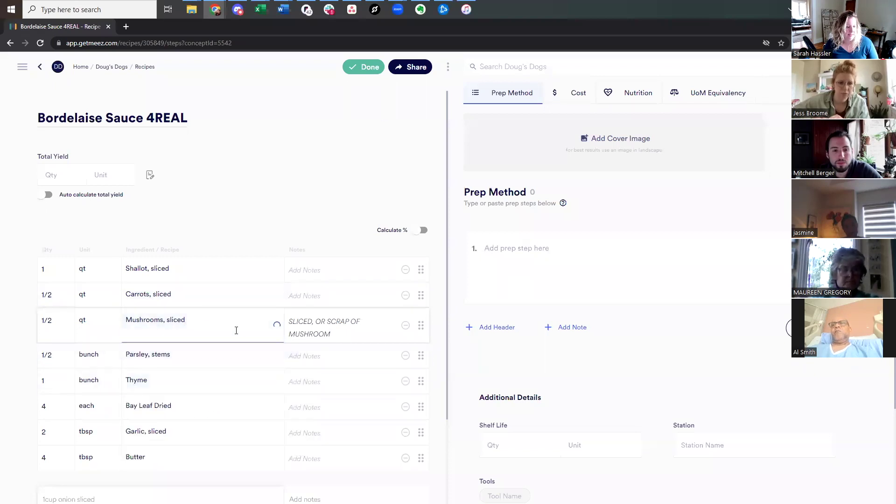
# Remove "SLICED," from the mushroom note, leaving only "OR SCRAP OF MUSHROOM"
pyautogui.click(319, 320)
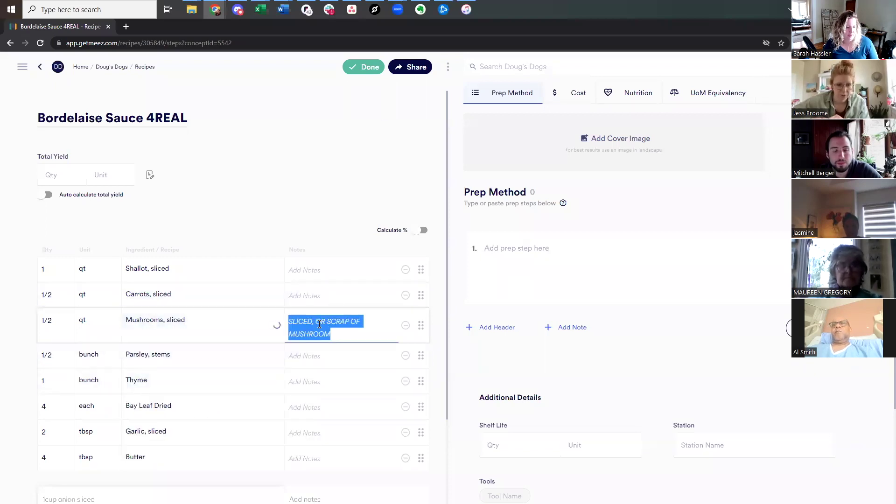
pyautogui.click(319, 322)
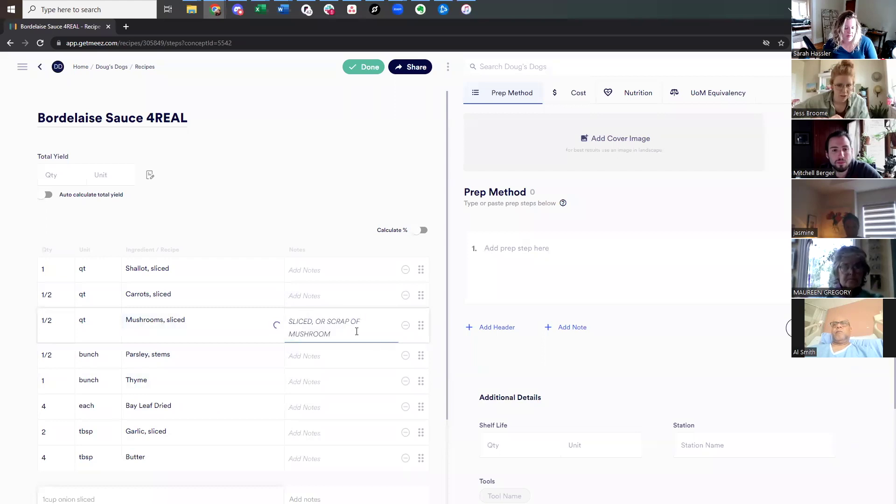
pyautogui.press('BackSpace')
pyautogui.press('BackSpace')
pyautogui.press('BackSpace')
pyautogui.press('BackSpace')
pyautogui.press('BackSpace')
pyautogui.press('BackSpace')
pyautogui.press('BackSpace')
pyautogui.press('BackSpace')
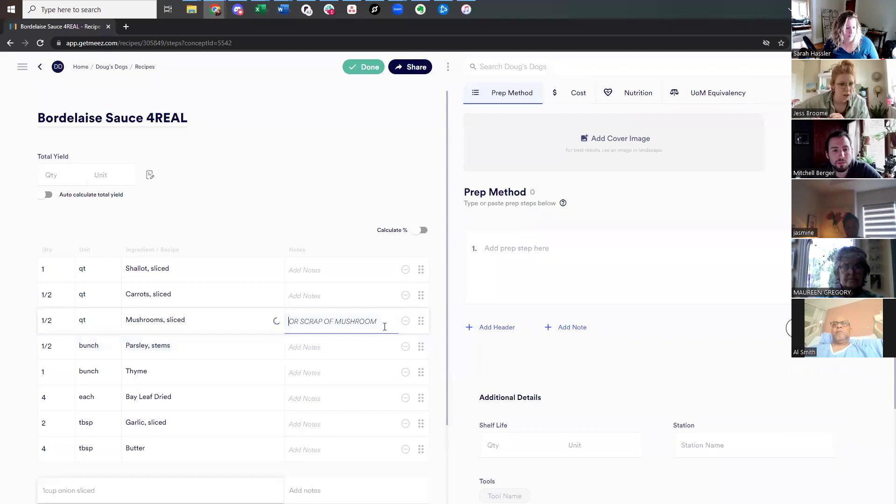
# Open bulk ingredient entry and insert the red wine, black peppercorns, veal reduction, red wine vinegar and sugar in the raw lines
pyautogui.scroll(-2, 433, 364)
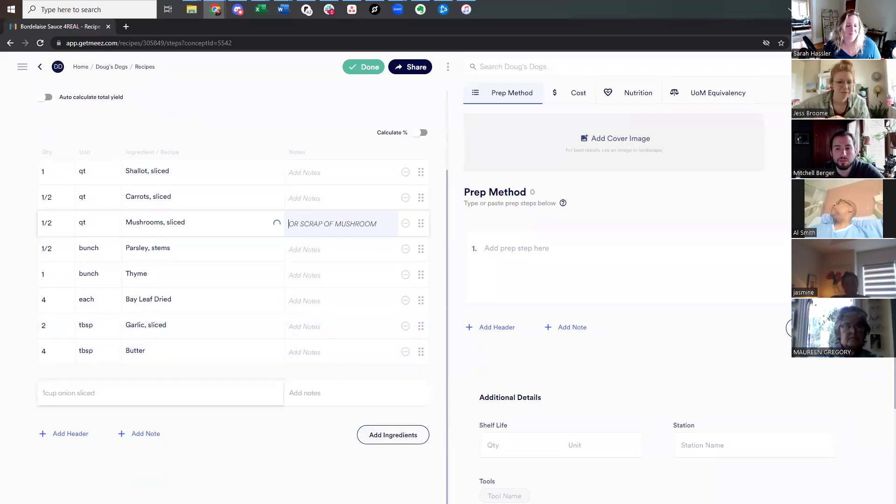
pyautogui.scroll(2, 183, 368)
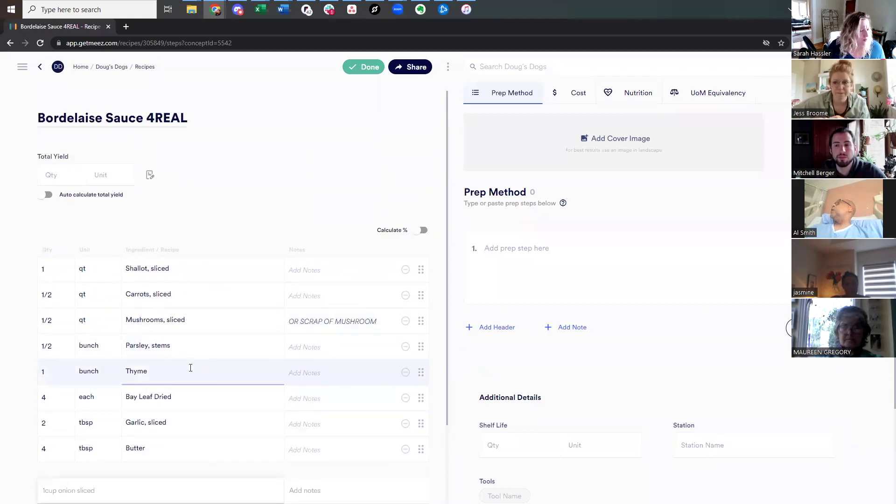
pyautogui.scroll(-2, 190, 368)
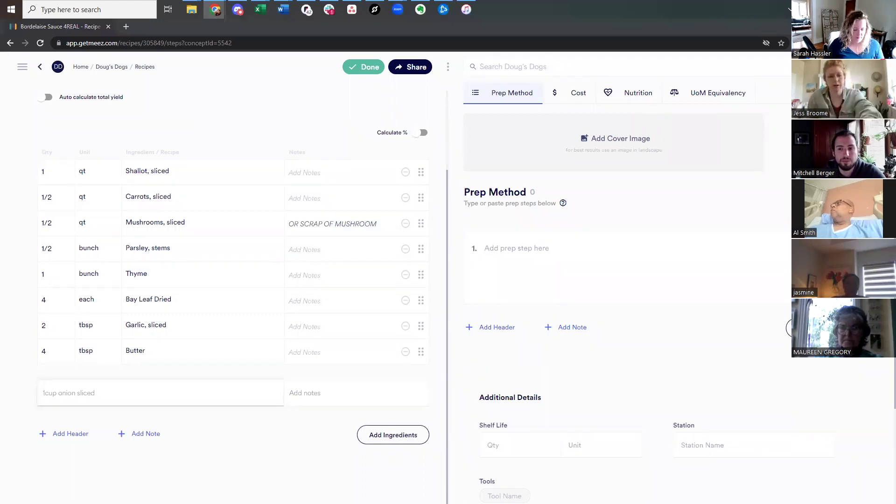
pyautogui.click(381, 441)
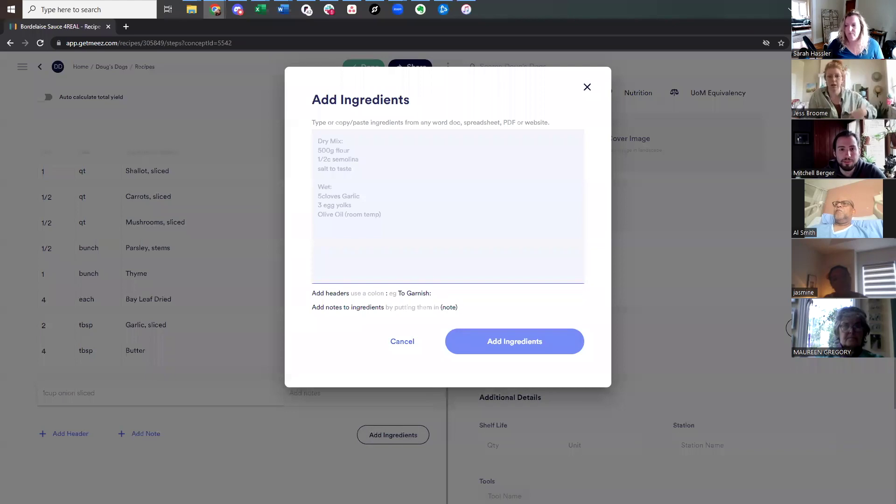
pyautogui.write('2 BTL.\tRED WINE')
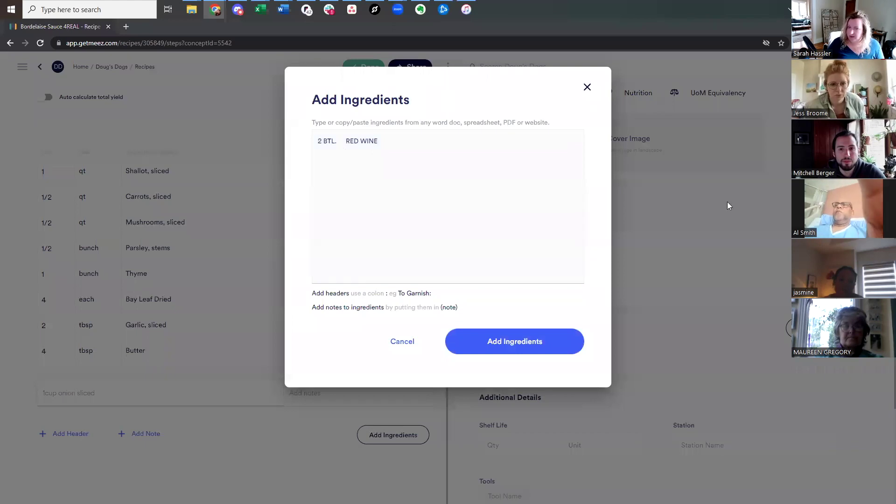
pyautogui.write('1/4C. BLACK PEPPERCORNS 1GAL. VEAL REDUCTION 2T. RED WINE VINEGAR 1T. SUGAR IN THE RAW, OR 2 PKAGES')
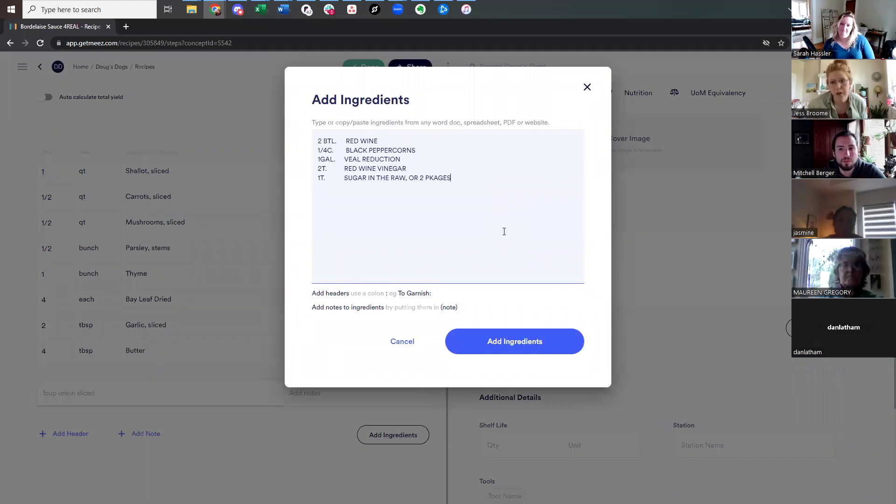
# Change the red wine's unit to "Bottle"
pyautogui.click(336, 143)
pyautogui.press('BackSpace')
pyautogui.press('BackSpace')
pyautogui.press('BackSpace')
pyautogui.press('BackSpace')
pyautogui.write('Bottle')
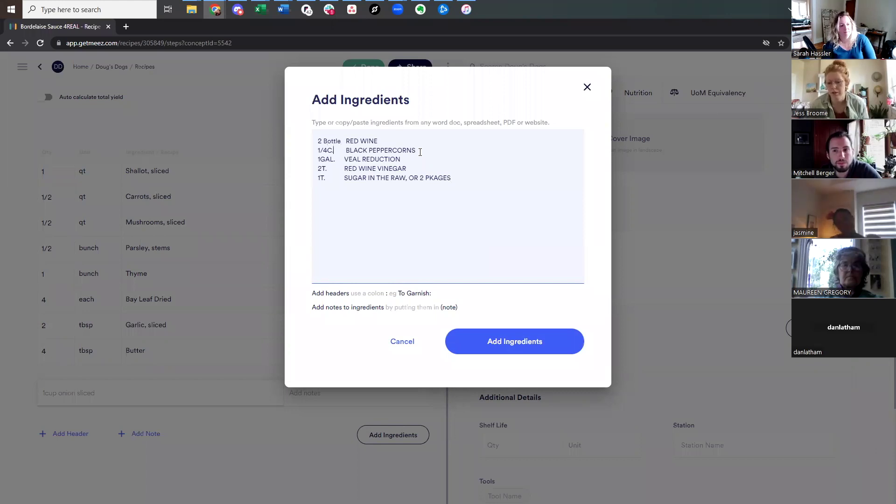
# Insert a space between quantity and unit for the black peppercorns, veal reduction, red wine vinegar and sugar
pyautogui.press('Down')
pyautogui.press('Left')
pyautogui.press('Left')
pyautogui.press('Left')
pyautogui.press('Down')
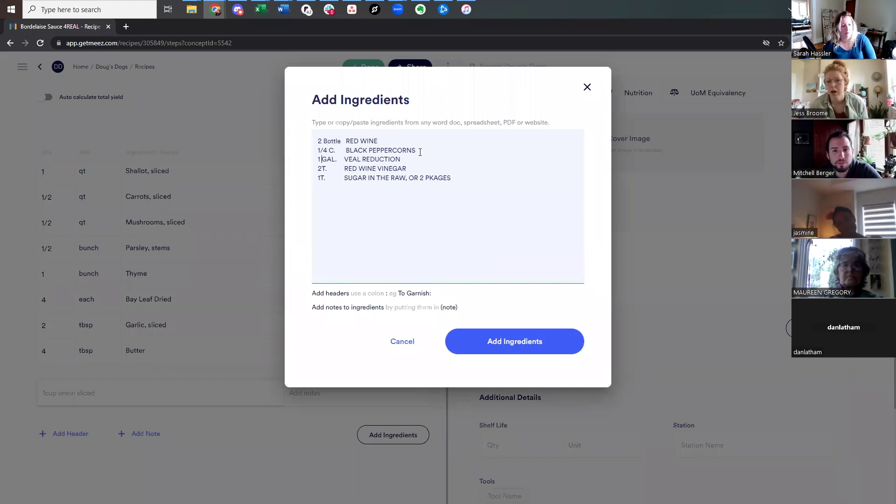
pyautogui.press('Down')
pyautogui.press('Left')
pyautogui.press('Down')
pyautogui.press('Left')
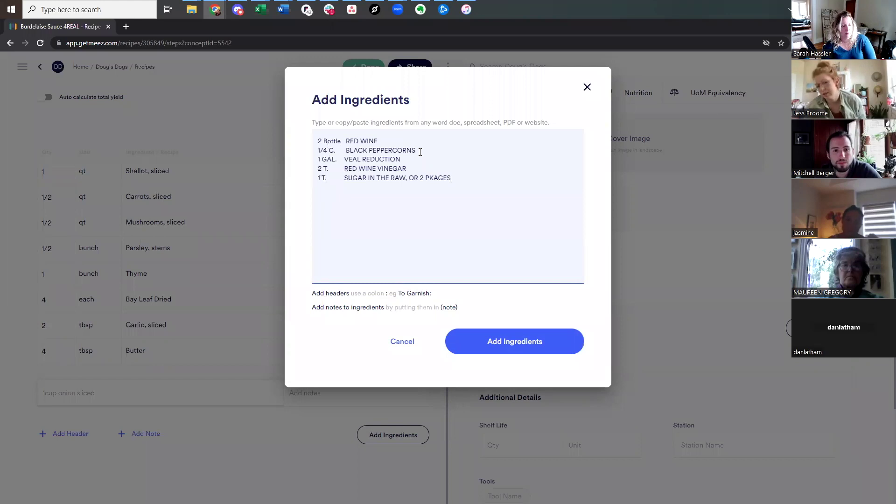
# Change the unit of the sugar and the red wine vinegar to "Tbsp"
pyautogui.write('bsp')
pyautogui.press('Up')
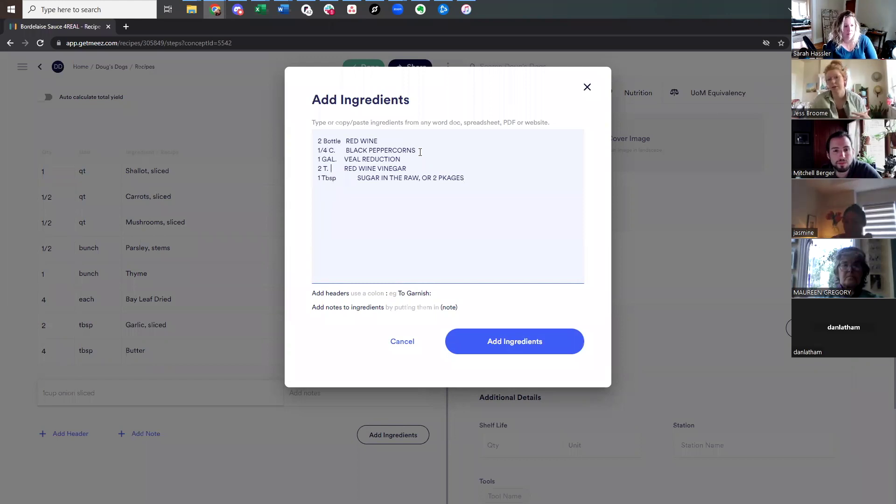
pyautogui.press('Delete')
pyautogui.write('bsp')
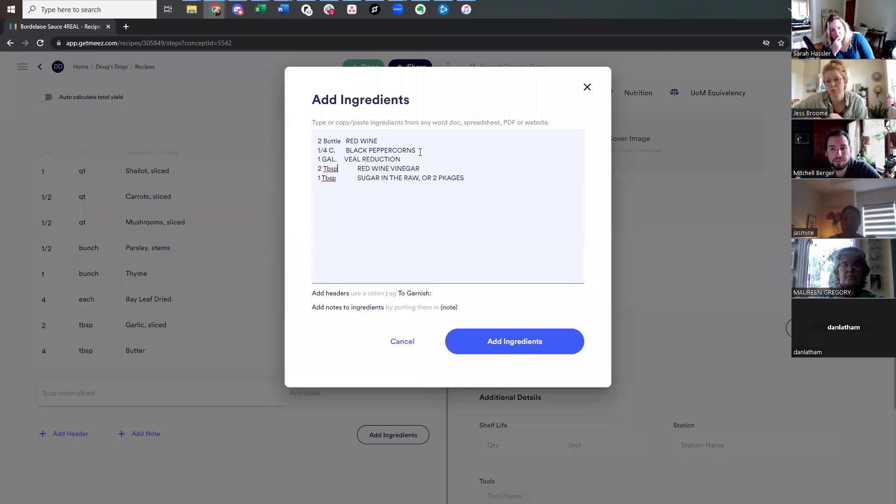
# Change the veal reduction's unit to "gallon" and the black peppercorns' unit to "cup"
pyautogui.press('Up')
pyautogui.press('BackSpace')
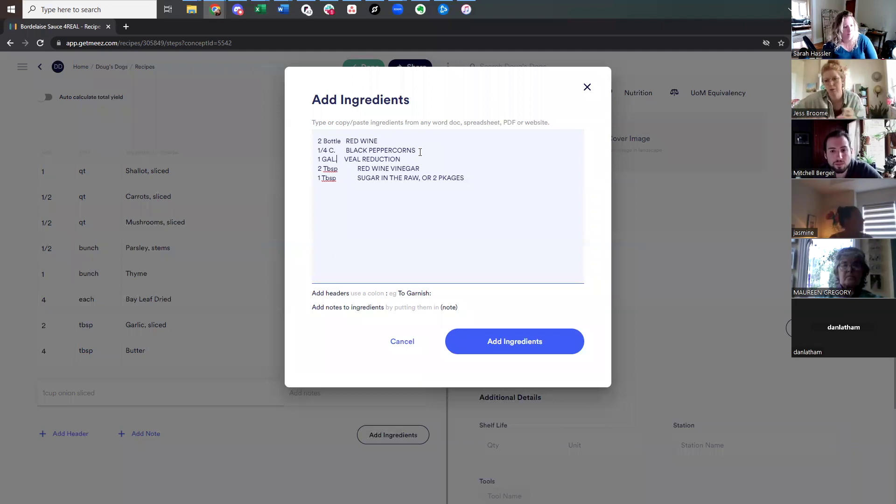
pyautogui.press('BackSpace')
pyautogui.press('BackSpace')
pyautogui.press('BackSpace')
pyautogui.write('gallon')
pyautogui.press('Up')
pyautogui.press('BackSpace')
pyautogui.press('BackSpace')
pyautogui.write('c')
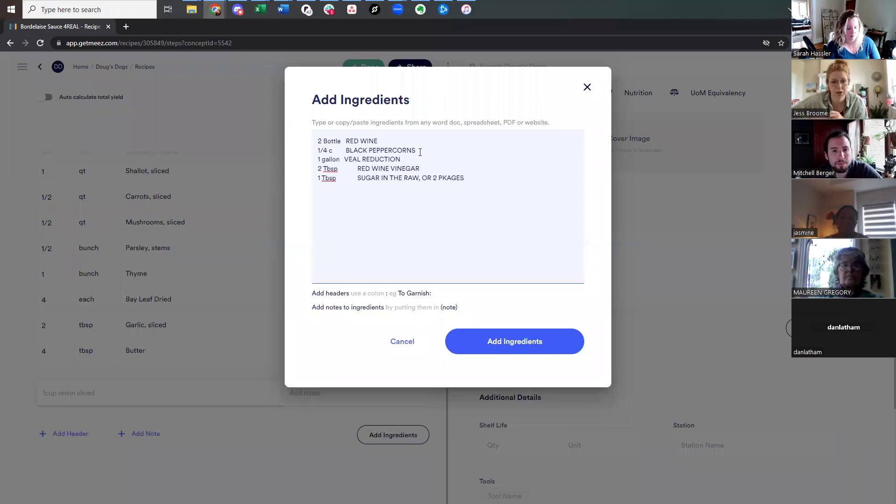
pyautogui.write('up')
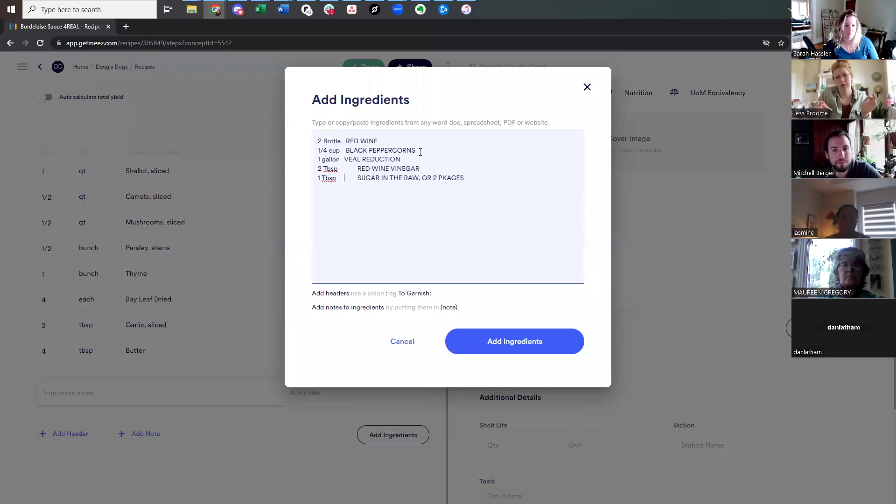
# Put "OR 2 PKAGES" in parentheses as the sugar's note, remove the comma before it, and add the ingredients to the recipe
pyautogui.press('Down')
pyautogui.press('Down')
pyautogui.press('Down')
pyautogui.press('End')
pyautogui.write(')')
pyautogui.hotkey('ctrl', 'Left')
pyautogui.hotkey('ctrl', 'Left')
pyautogui.hotkey('ctrl', 'Left')
pyautogui.write('(')
pyautogui.press('Left')
pyautogui.press('Left')
pyautogui.press('BackSpace')
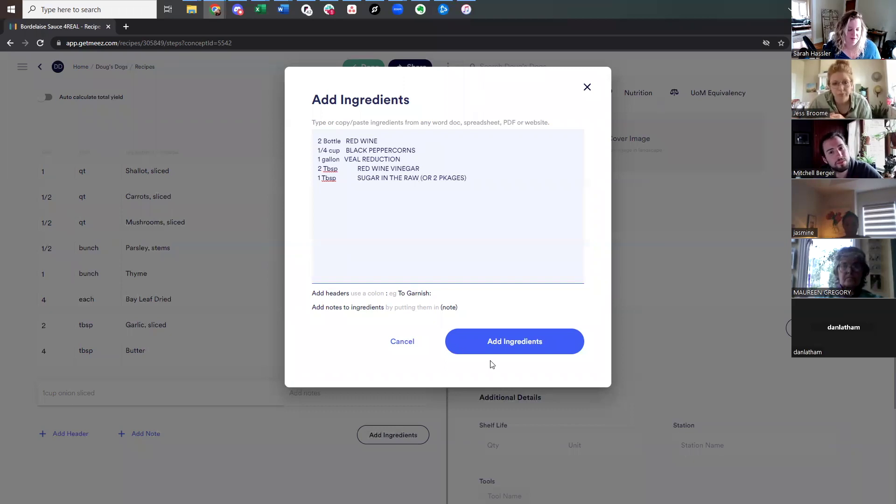
pyautogui.click(505, 346)
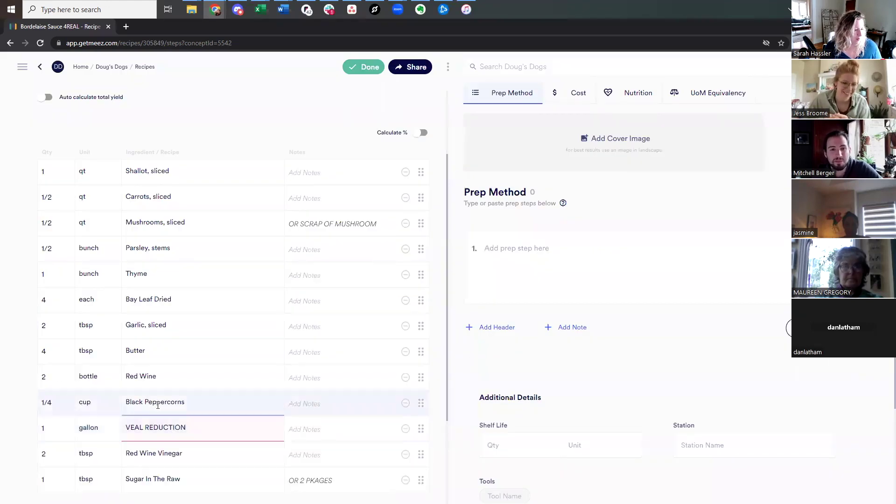
# Set the red wine row's unit to bottle(750ml)
pyautogui.scroll(-2, 140, 363)
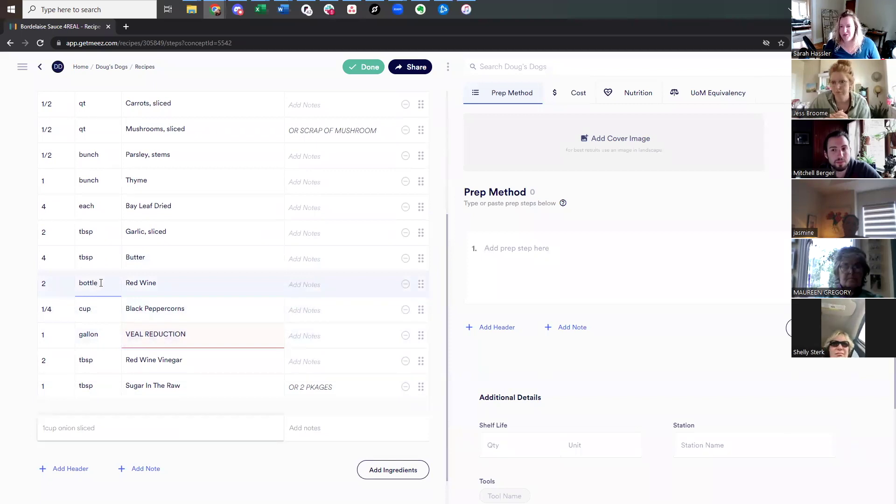
pyautogui.click(102, 284)
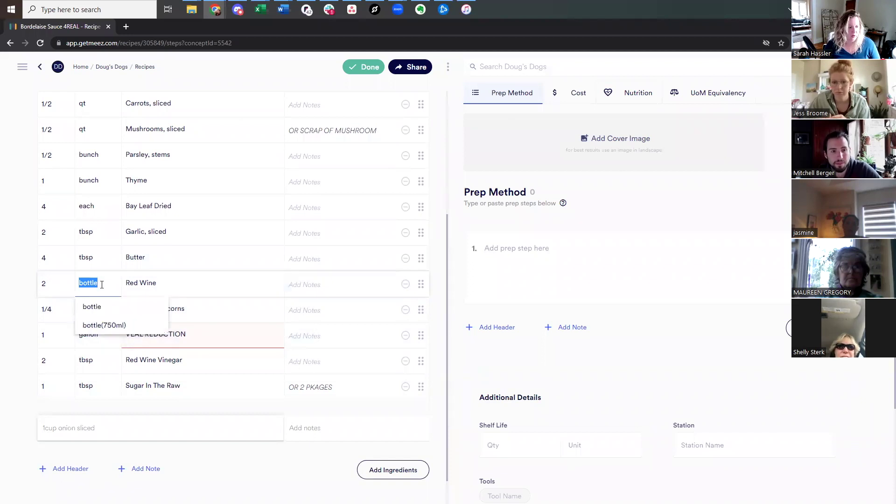
pyautogui.click(107, 280)
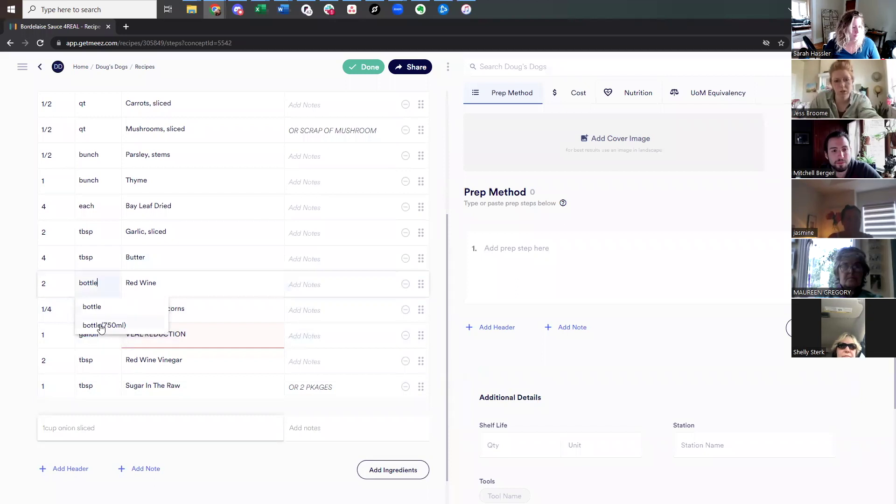
pyautogui.click(124, 325)
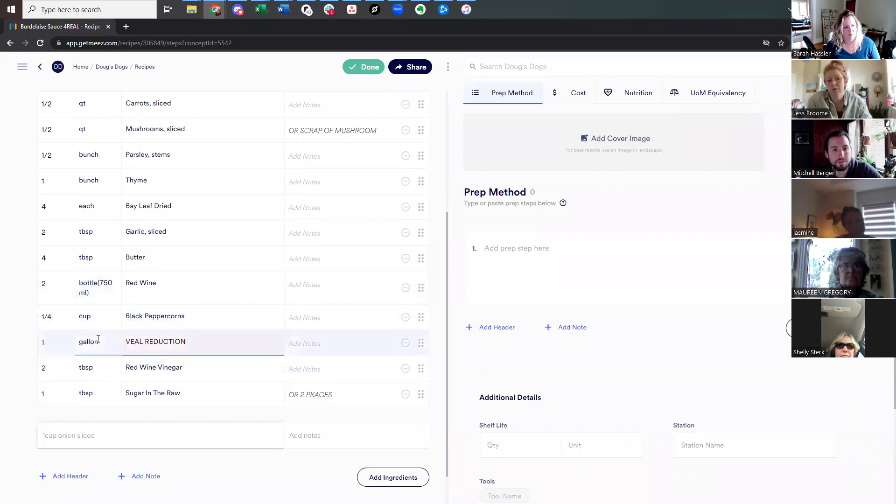
# Replace the red wine's unit with bottle(1 liter) and start adding it as a new unit
pyautogui.click(102, 290)
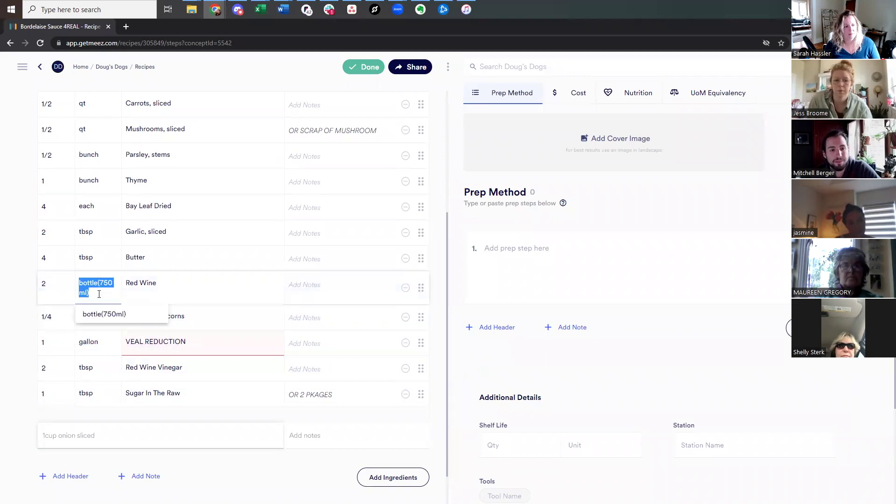
pyautogui.write('1liter')
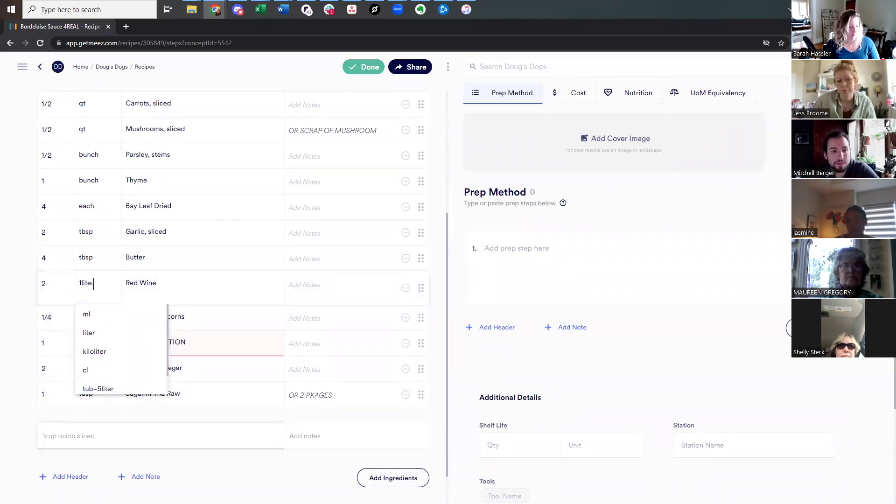
pyautogui.moveTo(101, 287); pyautogui.dragTo(72, 282)
pyautogui.write('bottle(1')
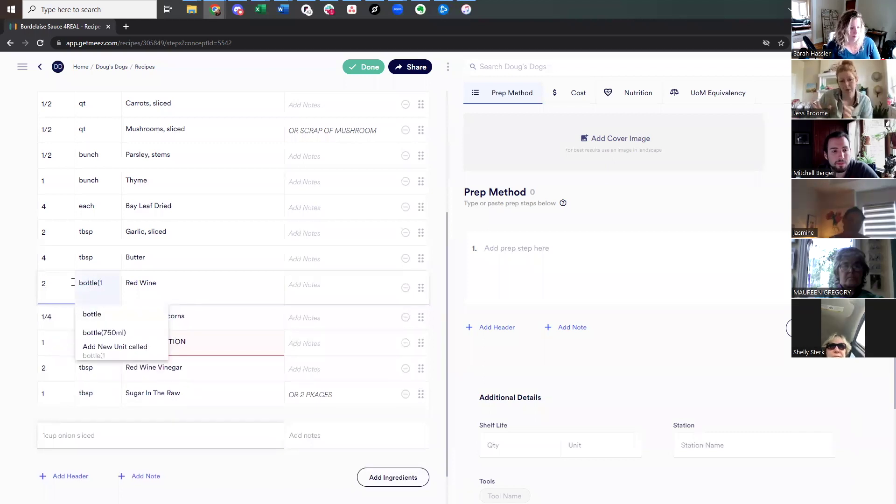
pyautogui.write('liter)')
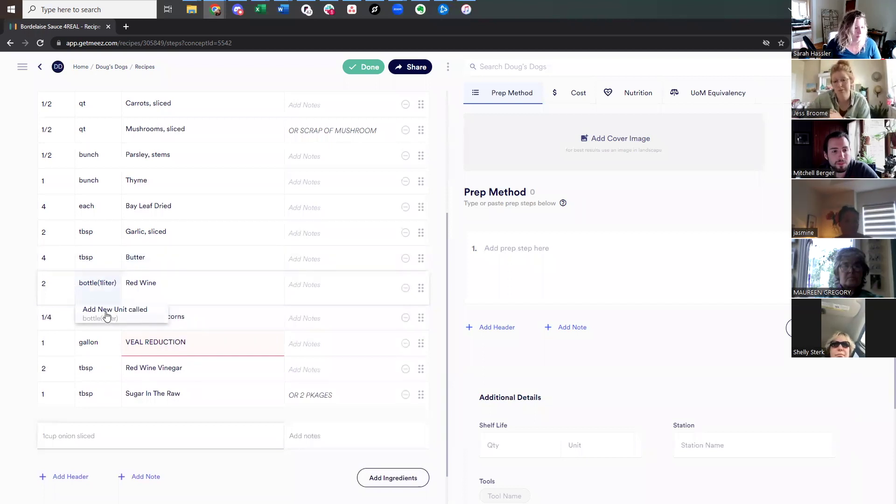
pyautogui.click(101, 283)
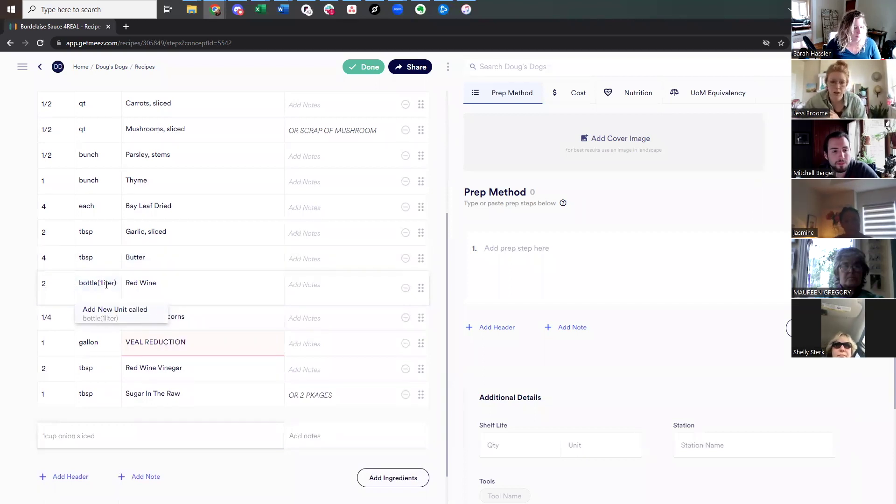
pyautogui.click(116, 316)
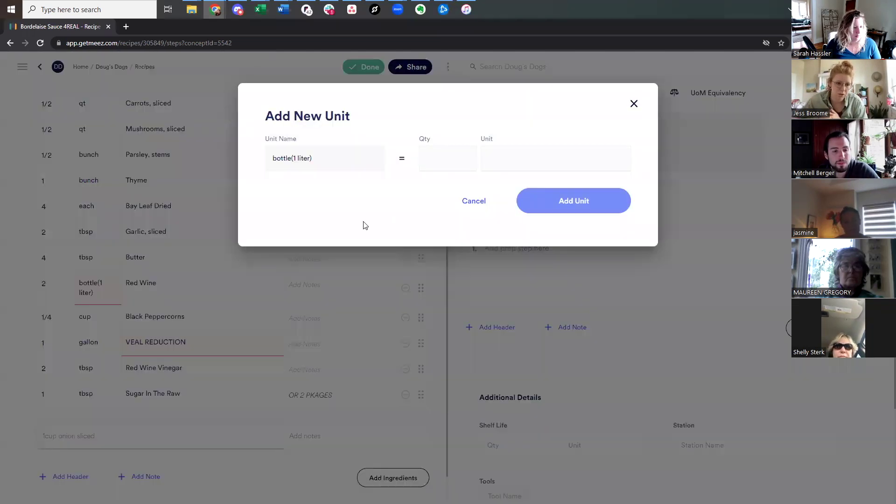
# Define the new bottle unit as equal to 1 liter and add it to the red wine row
pyautogui.click(461, 161)
pyautogui.click(534, 156)
pyautogui.write('liter')
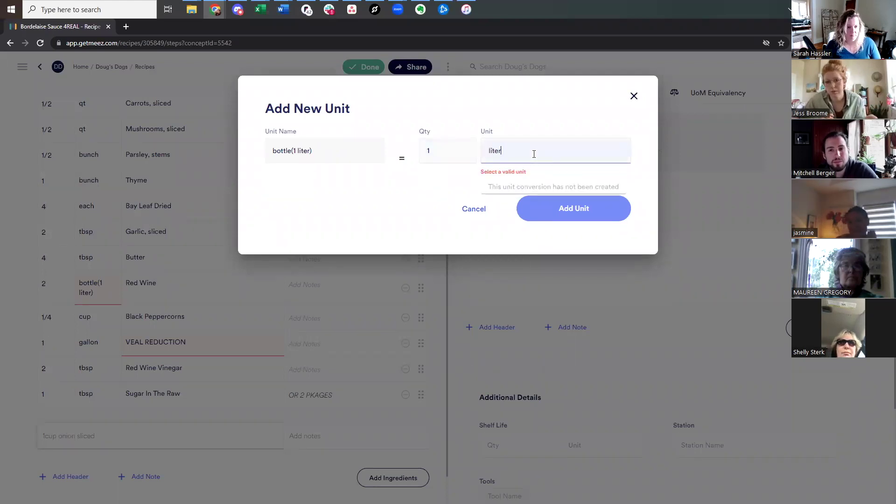
pyautogui.click(507, 188)
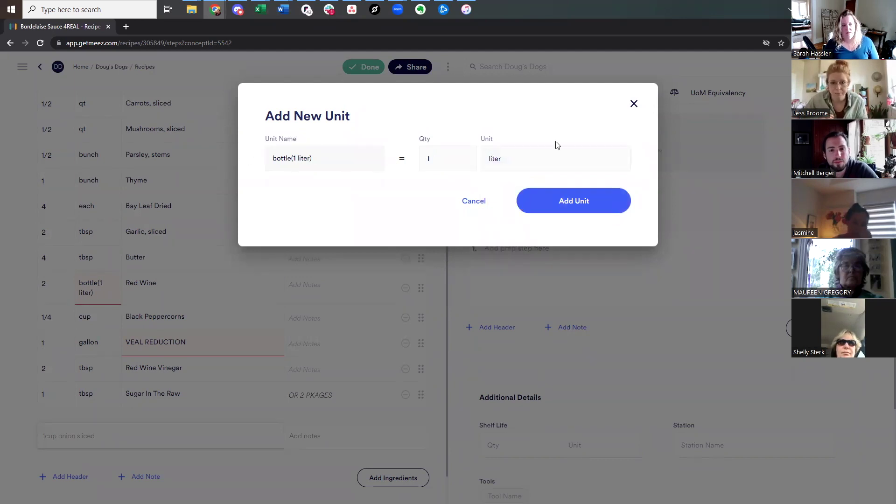
pyautogui.click(569, 205)
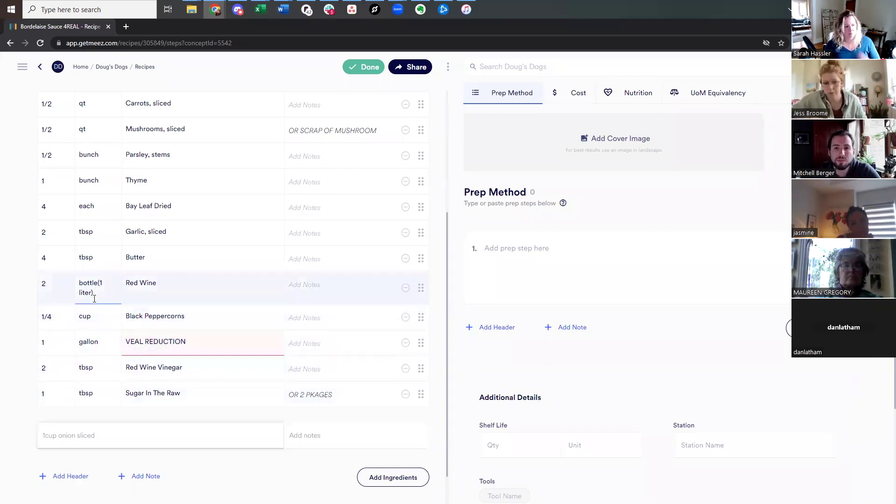
pyautogui.scroll(2, 96, 291)
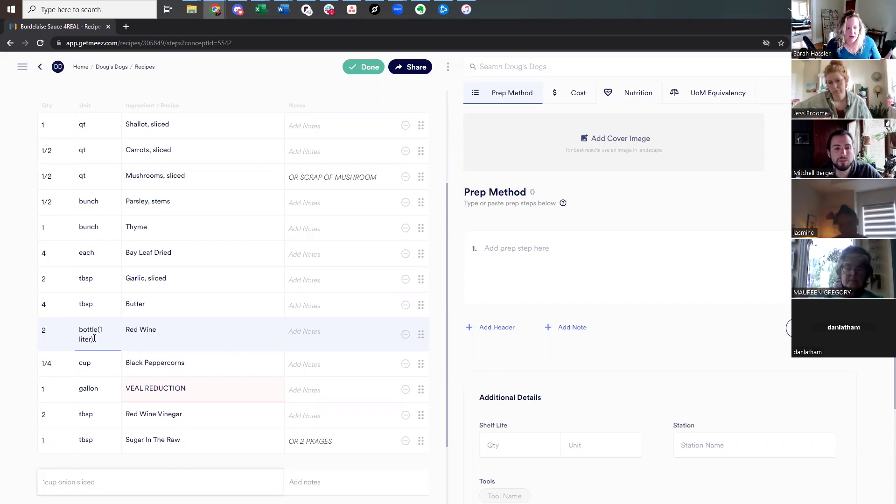
pyautogui.scroll(-1, 112, 368)
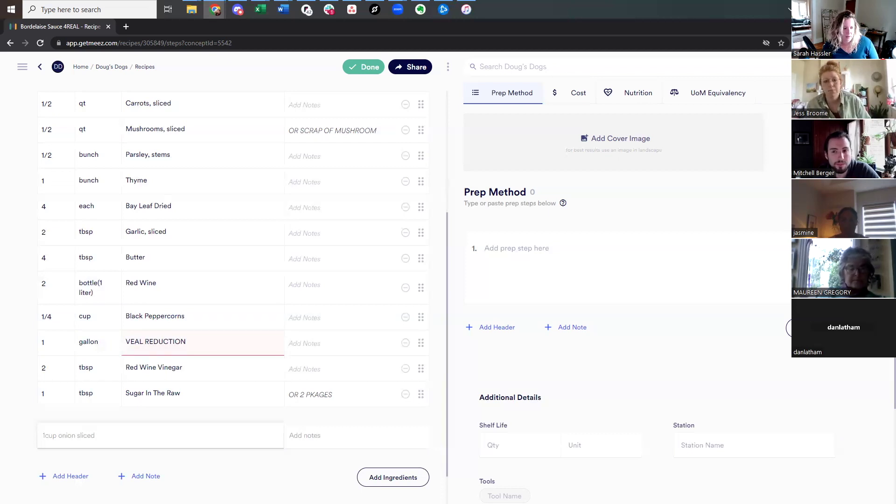
# Create a recipe from the unmatched VEAL REDUCTION ingredient and finish editing the Bordelaise sauce
pyautogui.click(231, 341)
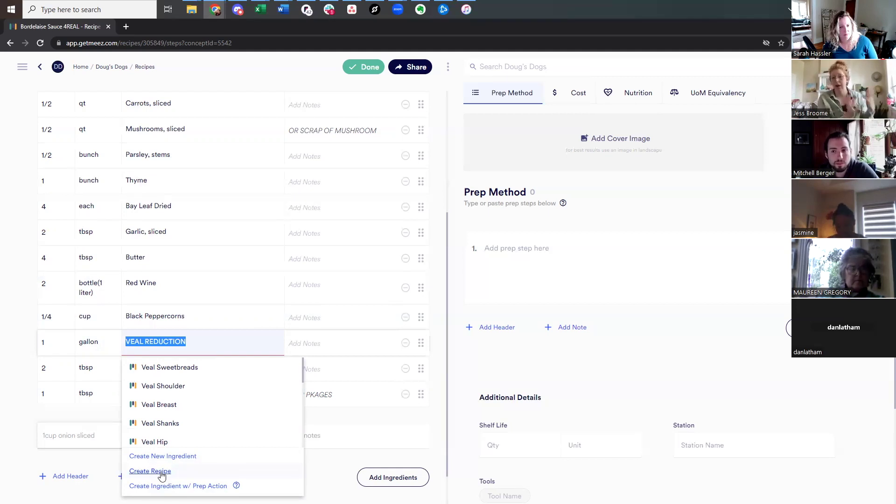
pyautogui.click(150, 471)
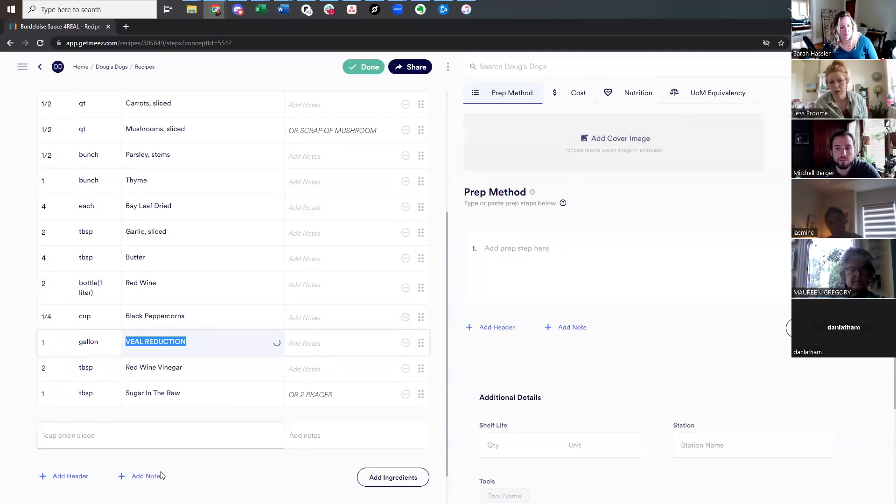
pyautogui.click(241, 346)
pyautogui.press('Return')
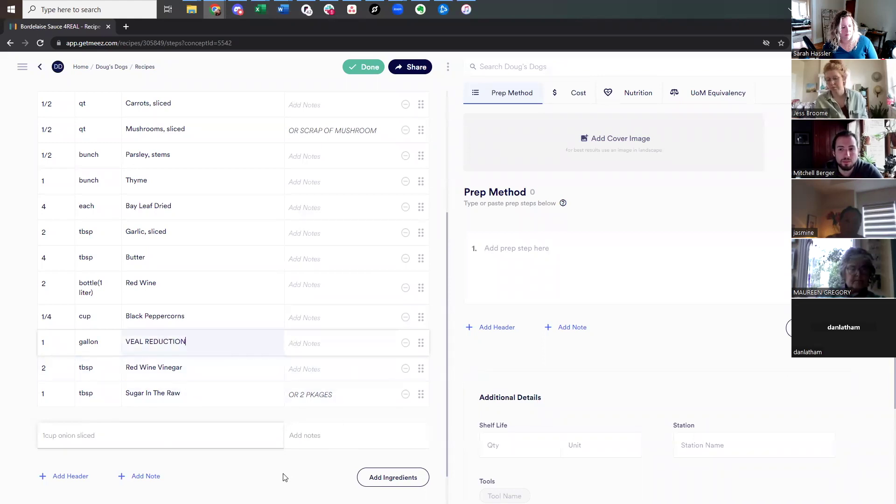
pyautogui.click(364, 67)
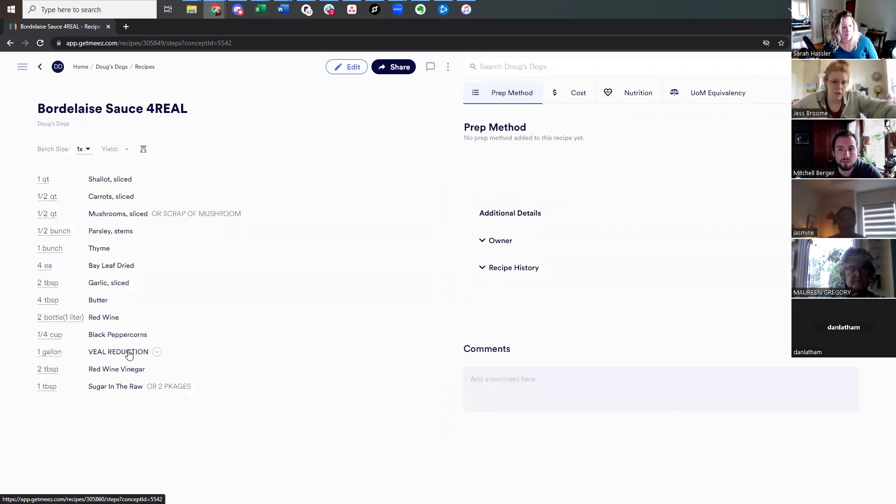
# Expand the VEAL REDUCTION sub-recipe, open its recipe page, and return to the Bordelaise sauce
pyautogui.click(156, 352)
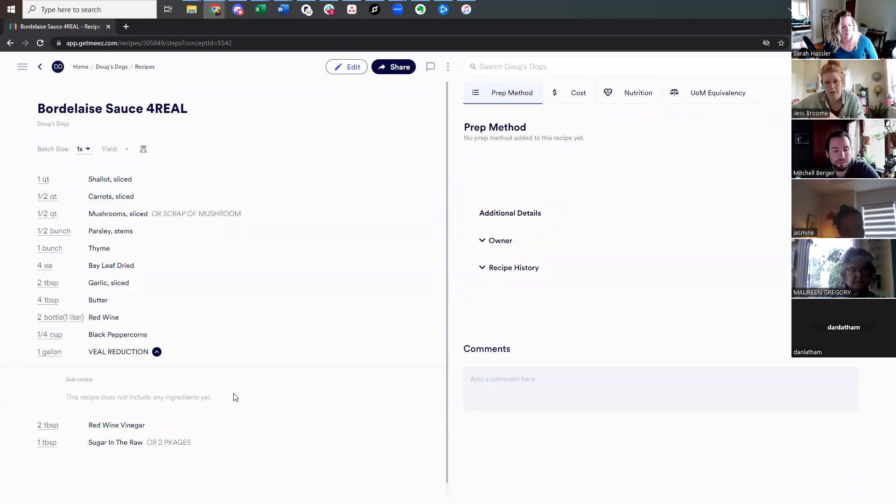
pyautogui.click(117, 355)
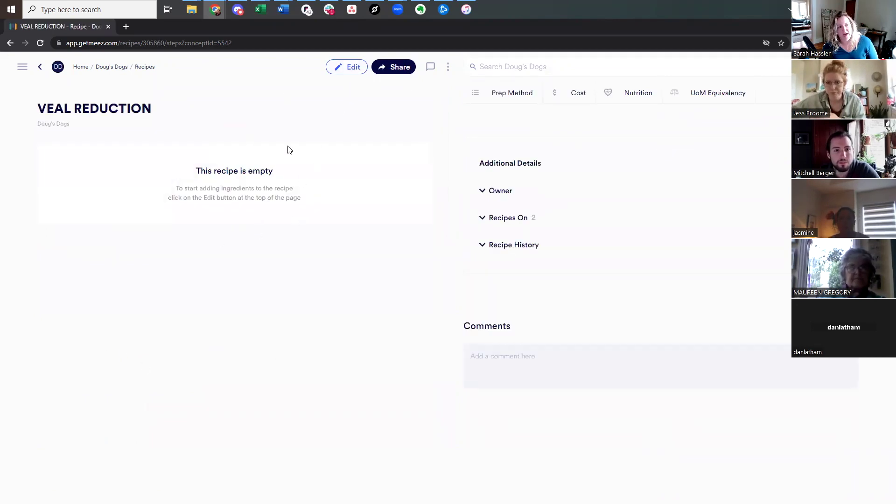
pyautogui.click(41, 67)
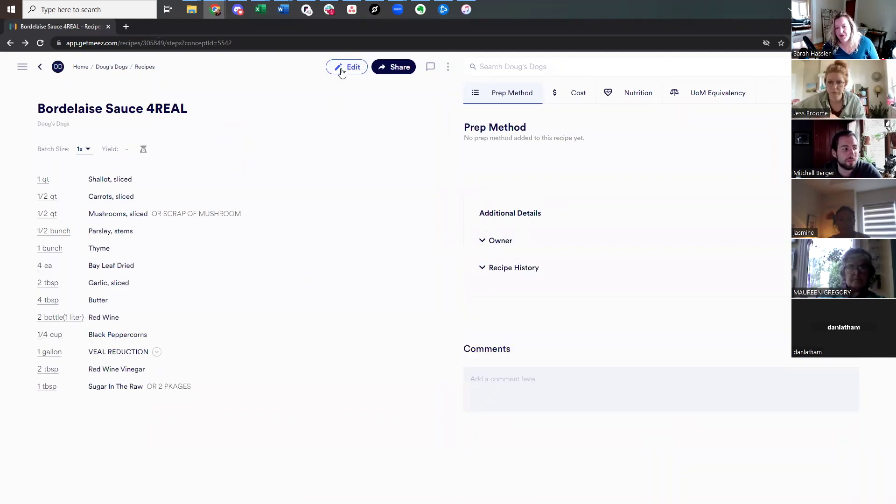
# Replace VEAL REDUCTION with a new ingredient named "Veal Redux", finish editing, and check its ingredient page before returning to the recipe
pyautogui.click(346, 67)
pyautogui.scroll(-4, 233, 346)
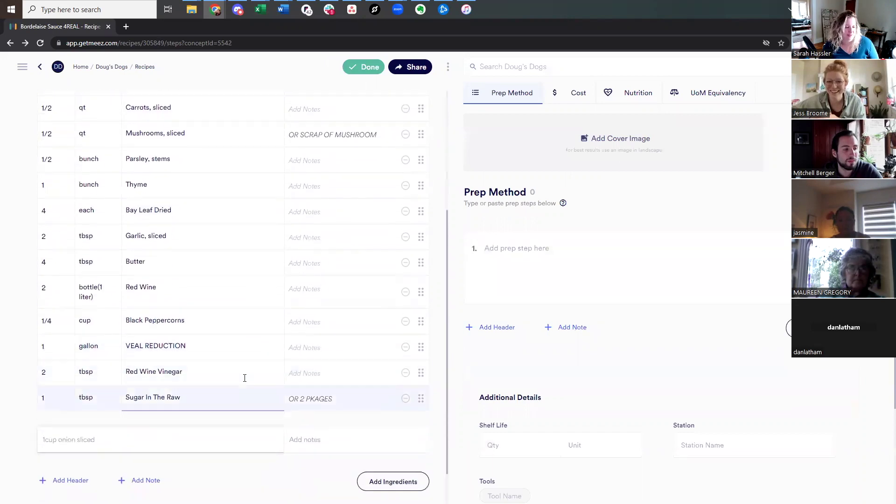
pyautogui.click(231, 346)
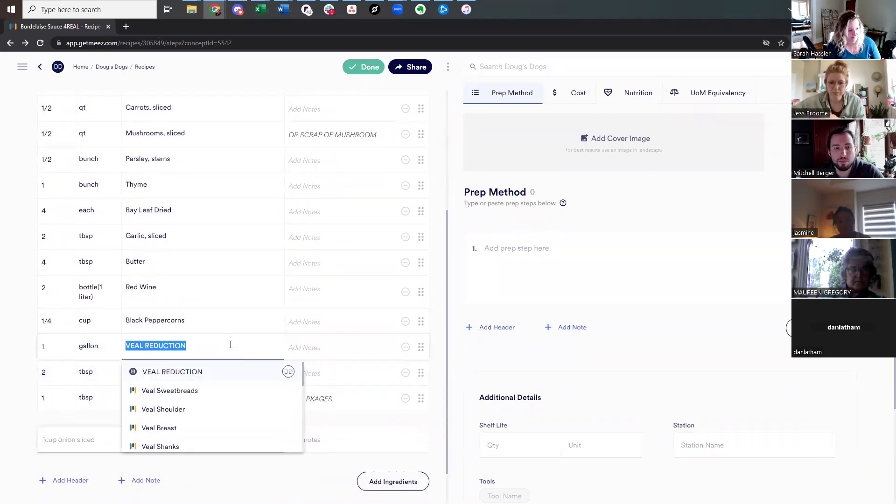
pyautogui.write('Veal Redux')
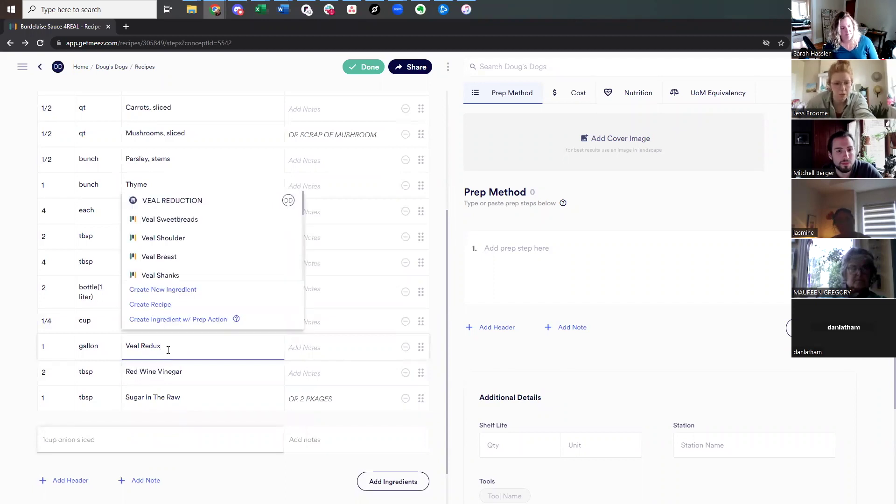
pyautogui.click(168, 294)
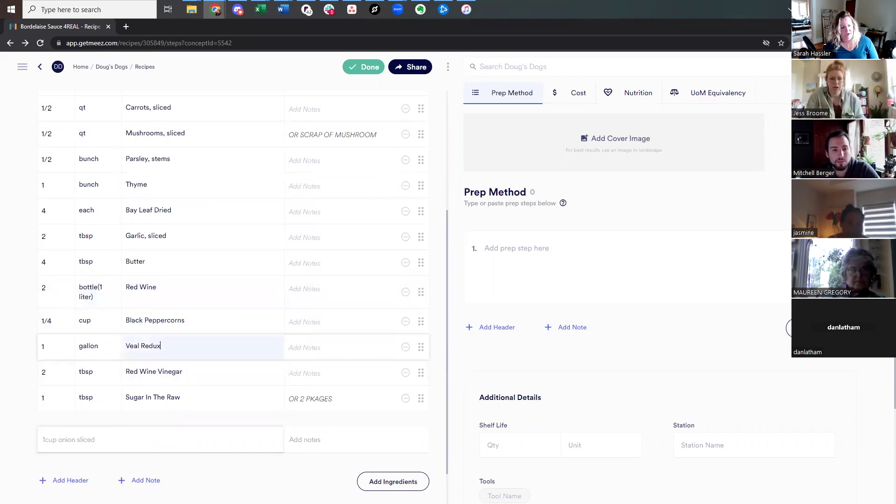
pyautogui.click(372, 69)
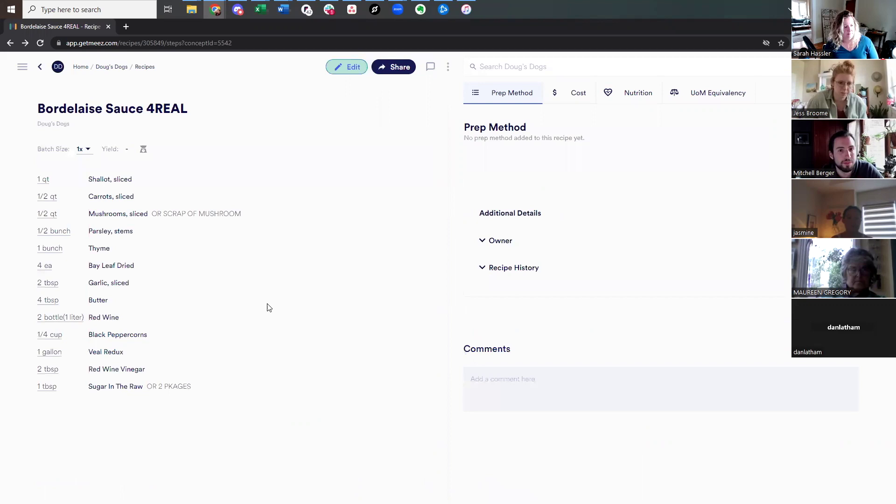
pyautogui.click(111, 356)
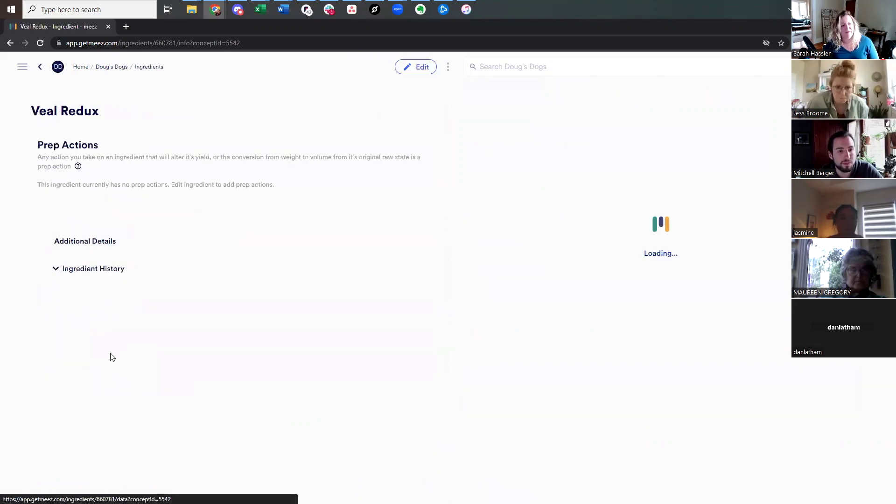
pyautogui.click(39, 67)
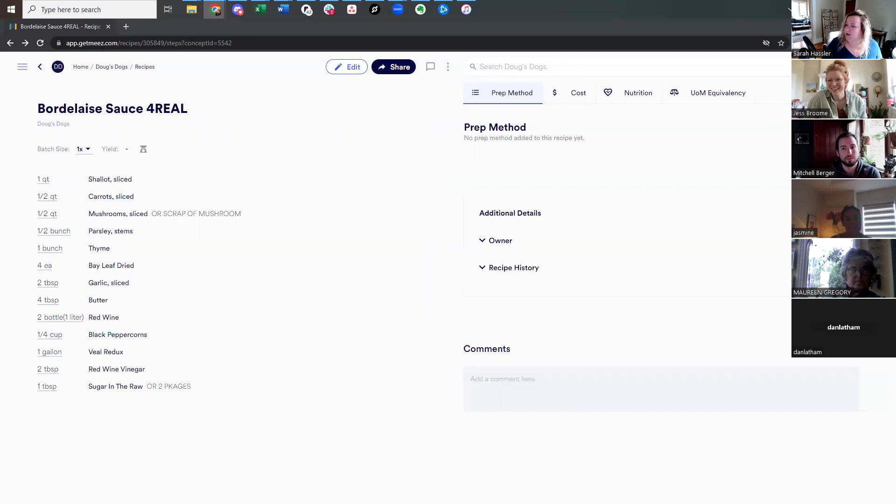
# Reopen the Bordelaise sauce for editing and open the bulk entry for its prep steps
pyautogui.click(353, 69)
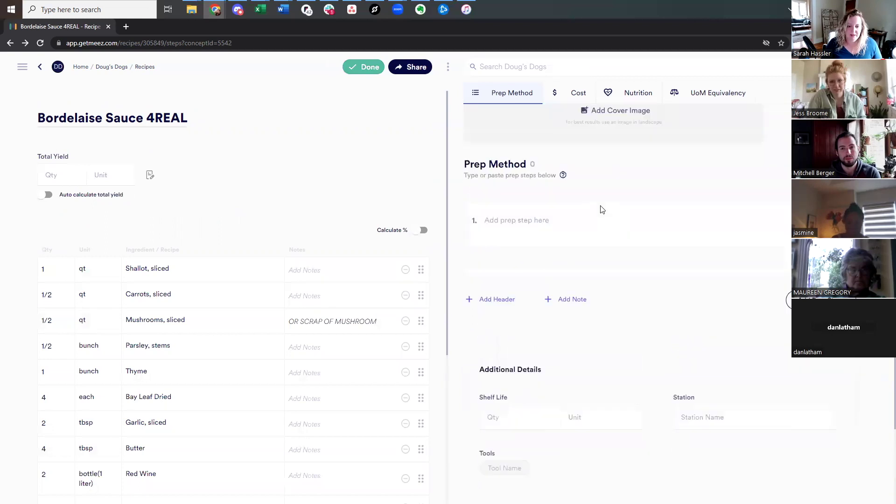
pyautogui.scroll(-2, 606, 218)
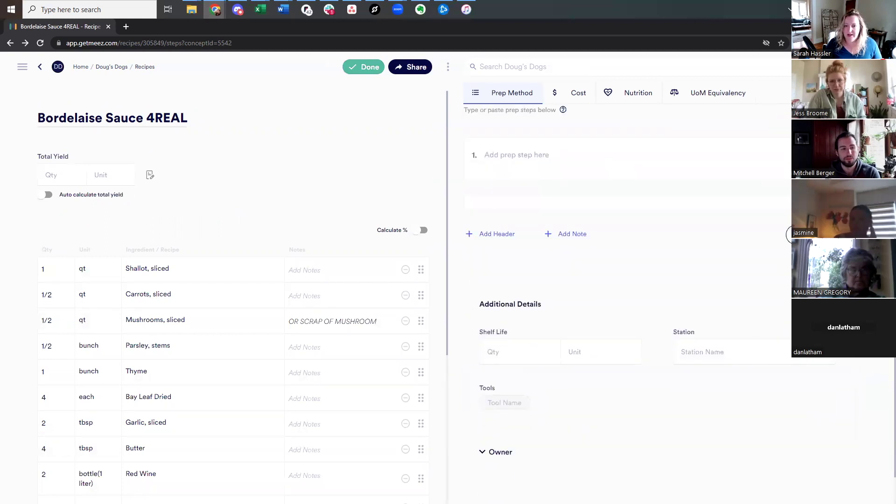
pyautogui.scroll(2, 530, 302)
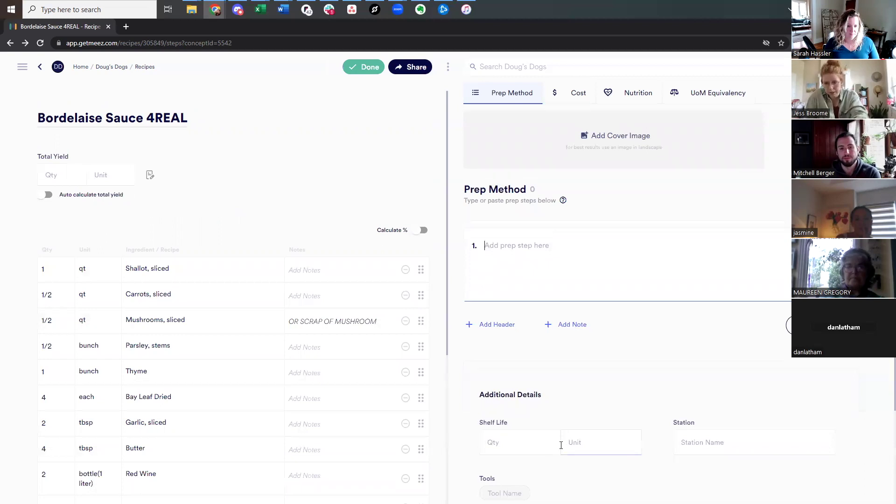
pyautogui.scroll(-3, 564, 442)
pyautogui.scroll(3, 787, 320)
pyautogui.click(536, 261)
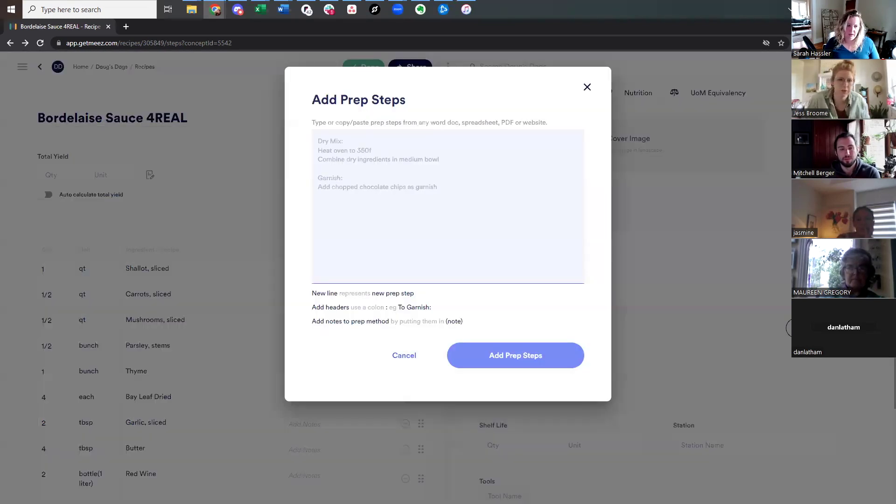
pyautogui.press('Tab')
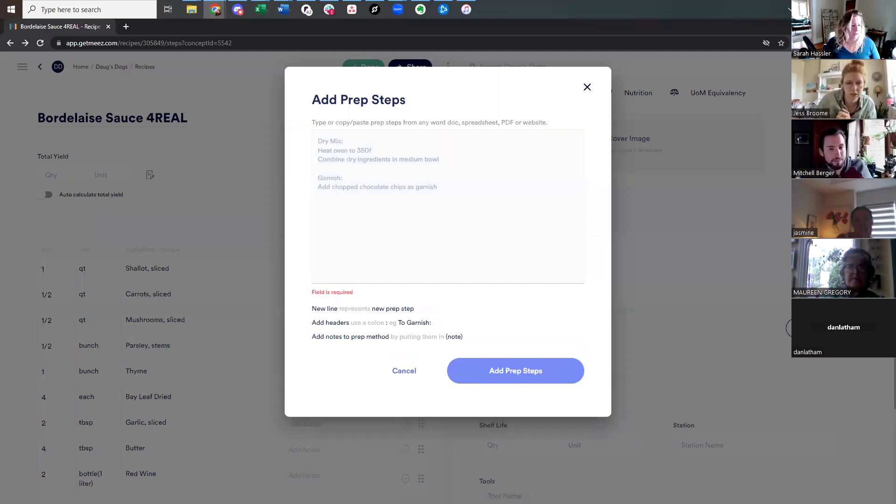
# Copy "SAUTE THE VEGETABLES IN BUTTER" and "UNTIL GOLDEN BROWN" from the Google Docs recipe and paste them into meez's prep steps
pyautogui.hotkey('alt', 'Tab')
pyautogui.scroll(2, 182, 312)
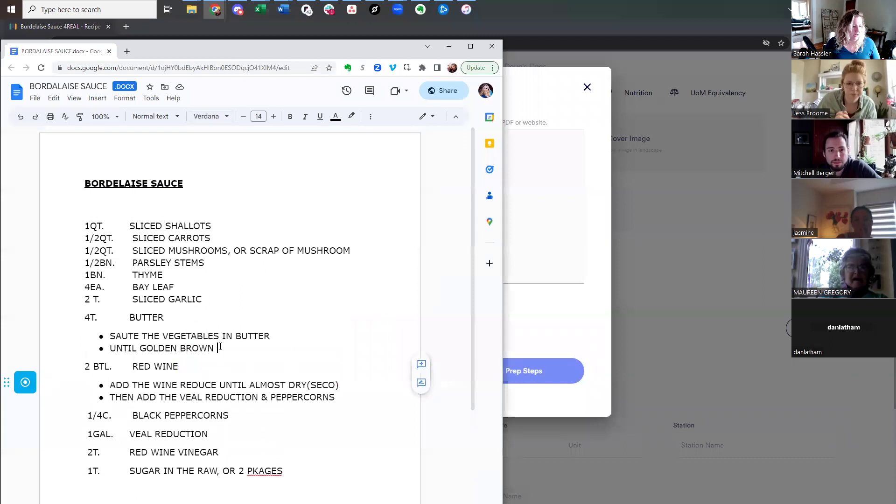
pyautogui.moveTo(216, 349); pyautogui.dragTo(104, 340)
pyautogui.hotkey('ctrl', 'c')
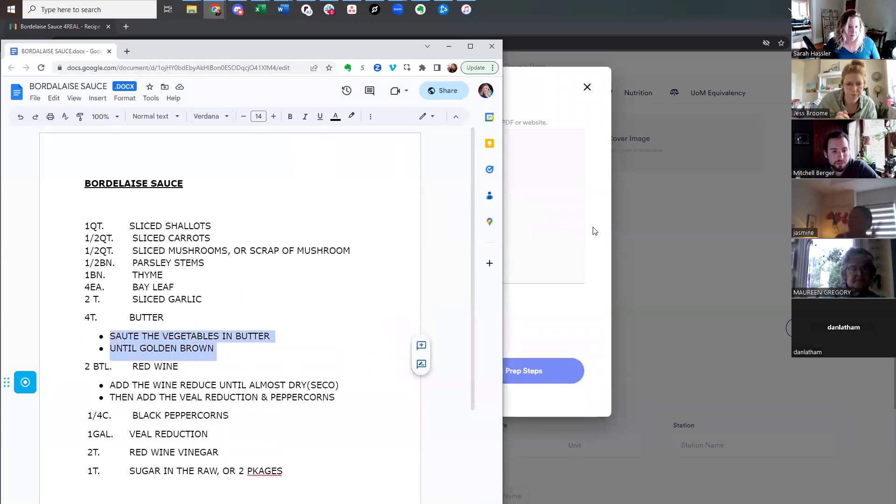
pyautogui.click(590, 230)
pyautogui.hotkey('ctrl', 'v')
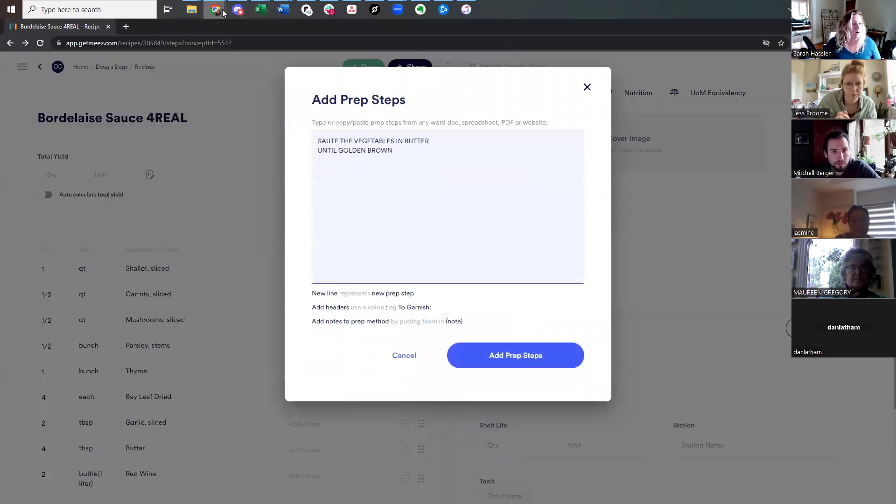
# Copy the two lines on reducing the wine and adding the veal reduction and peppercorns from Google Docs into meez's prep steps
pyautogui.moveTo(215, 9)
pyautogui.click(529, 55)
pyautogui.scroll(-3, 210, 280)
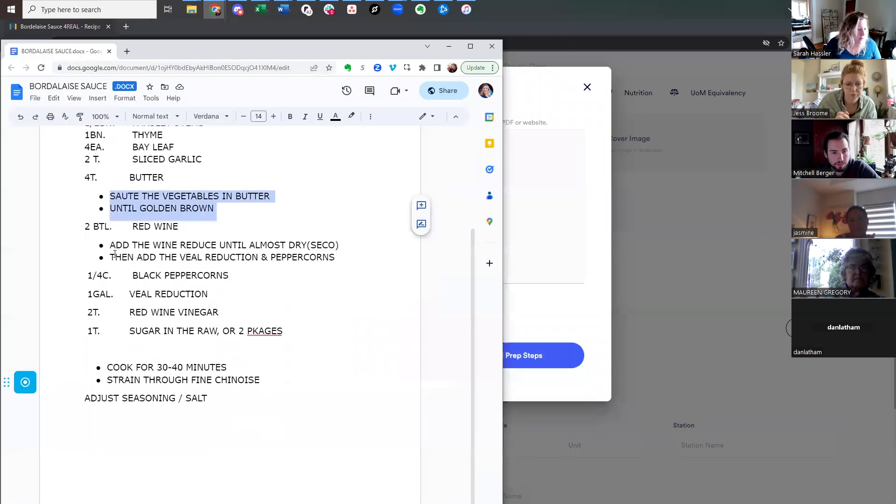
pyautogui.moveTo(109, 245); pyautogui.dragTo(327, 258)
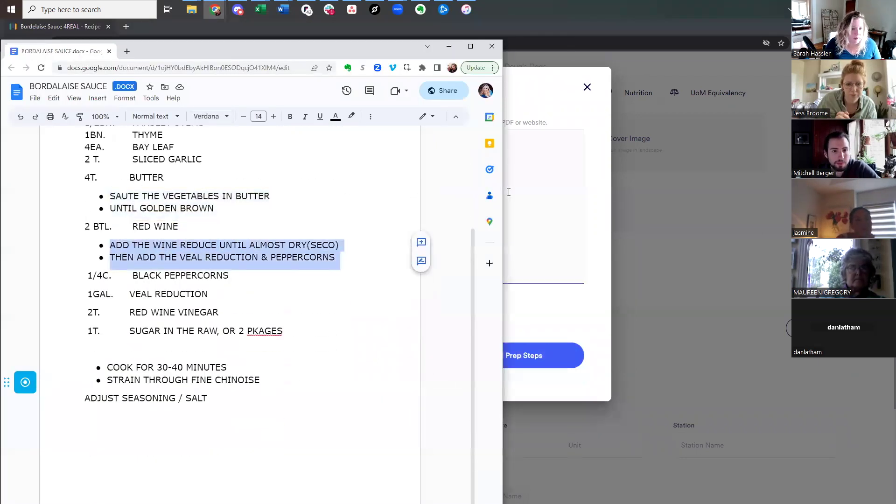
pyautogui.click(513, 168)
pyautogui.hotkey('ctrl', 'v')
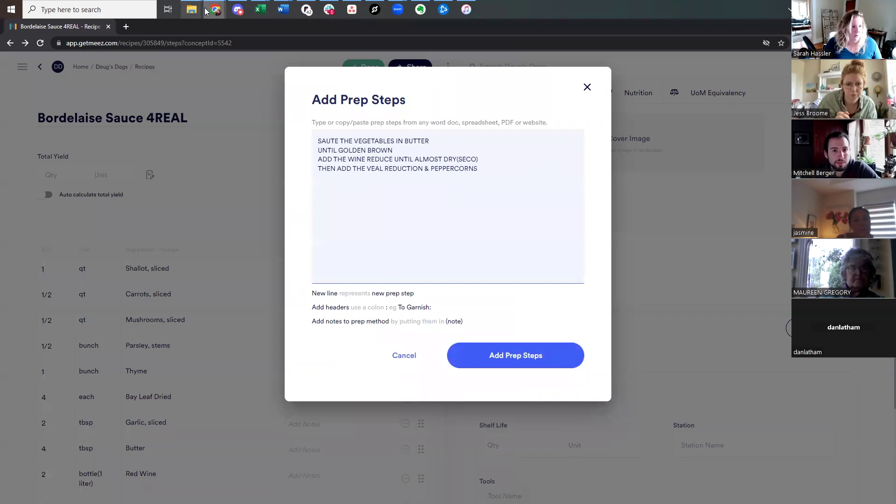
# Copy "COOK FOR 30-40 MINUTES" and "STRAIN THROUGH FINE CHINOISE" from the Google Docs recipe into meez's prep steps
pyautogui.moveTo(215, 9)
pyautogui.click(513, 56)
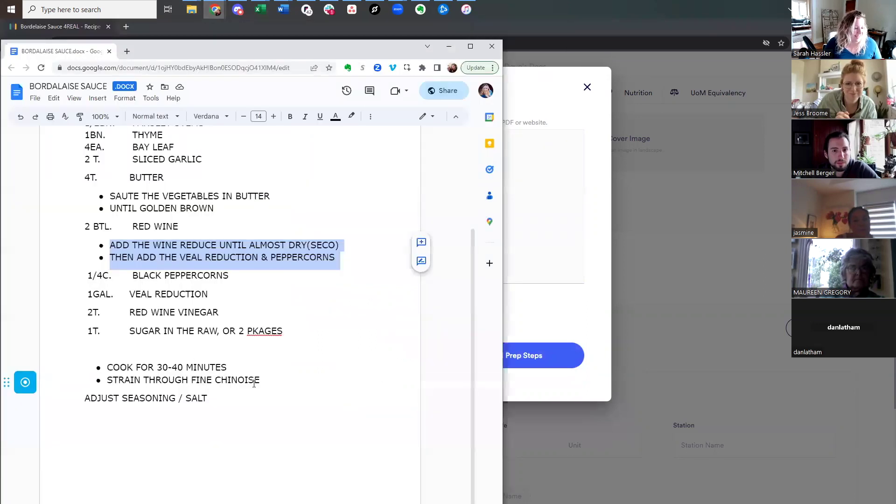
pyautogui.moveTo(255, 384); pyautogui.dragTo(94, 363)
pyautogui.hotkey('ctrl', 'c')
pyautogui.hotkey('alt', 'Tab')
pyautogui.hotkey('ctrl', 'v')
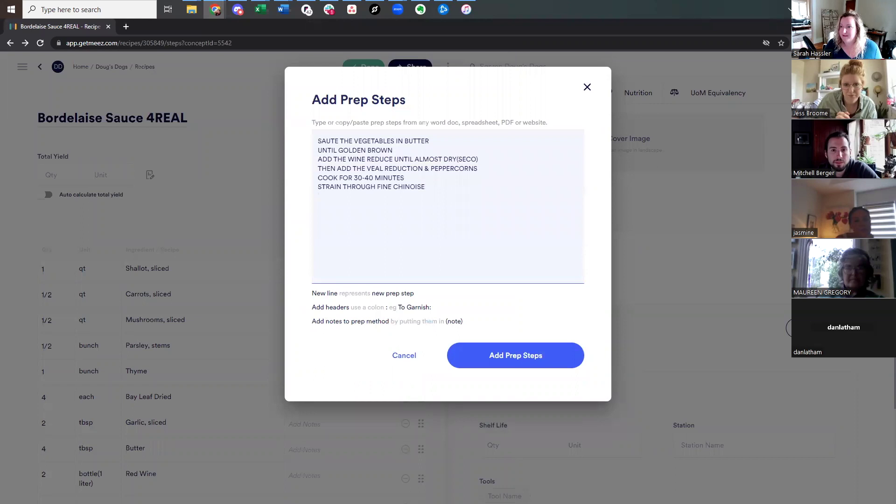
# Copy all the prep step text from meez and paste it below "Adjust seasoning / salt" in the Word document
pyautogui.hotkey('alt', 'Tab')
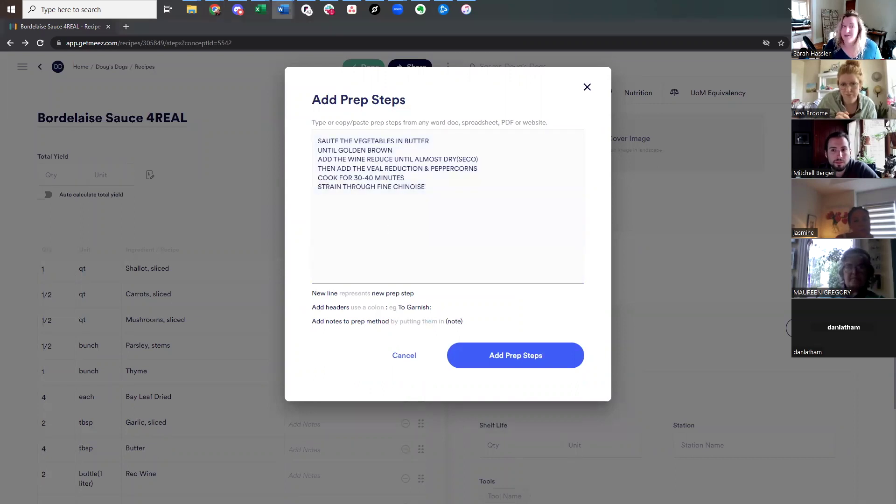
pyautogui.click(283, 9)
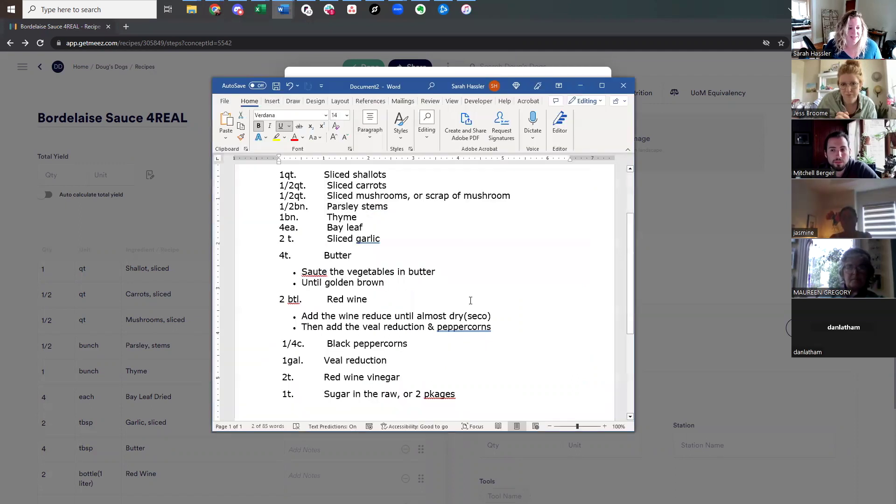
pyautogui.scroll(-2, 463, 256)
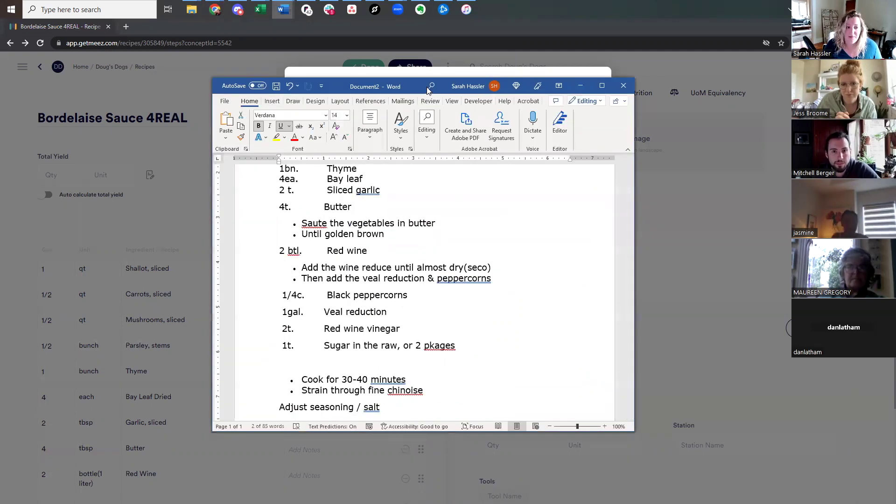
pyautogui.hotkey('alt', 'Tab')
pyautogui.hotkey('ctrl', 'a')
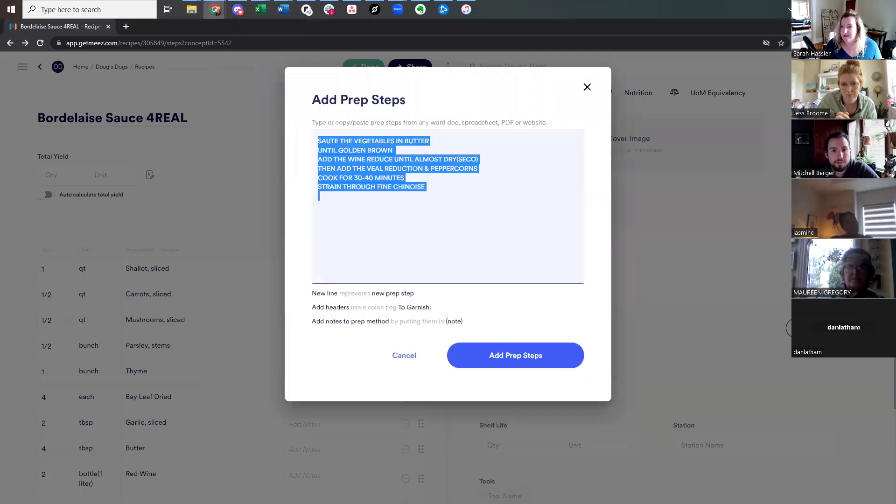
pyautogui.hotkey('alt', 'Tab')
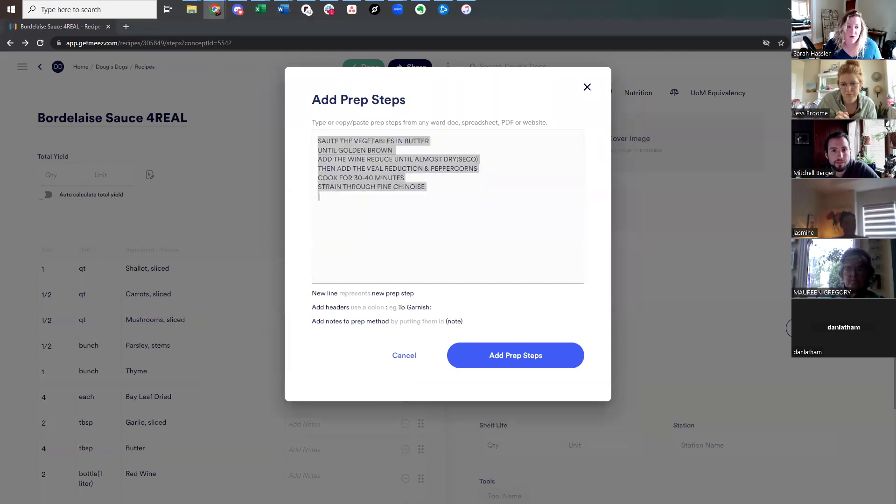
pyautogui.scroll(-3, 467, 307)
pyautogui.click(451, 303)
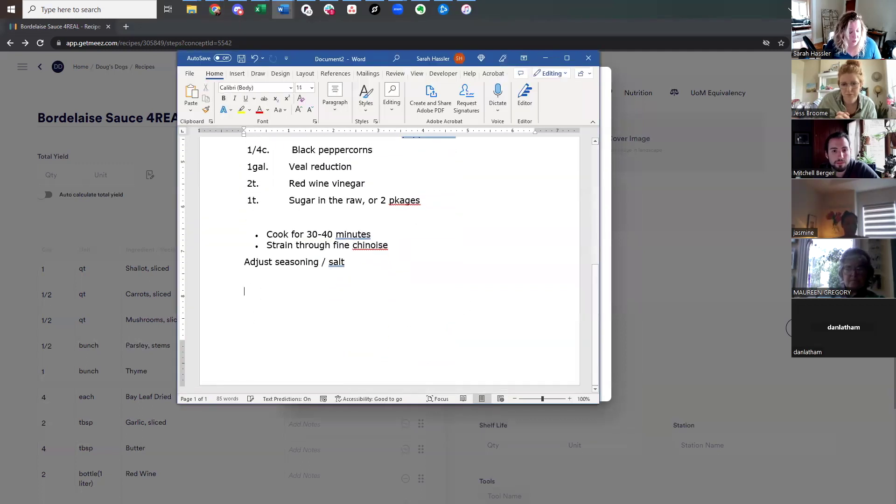
pyautogui.hotkey('ctrl', 'v')
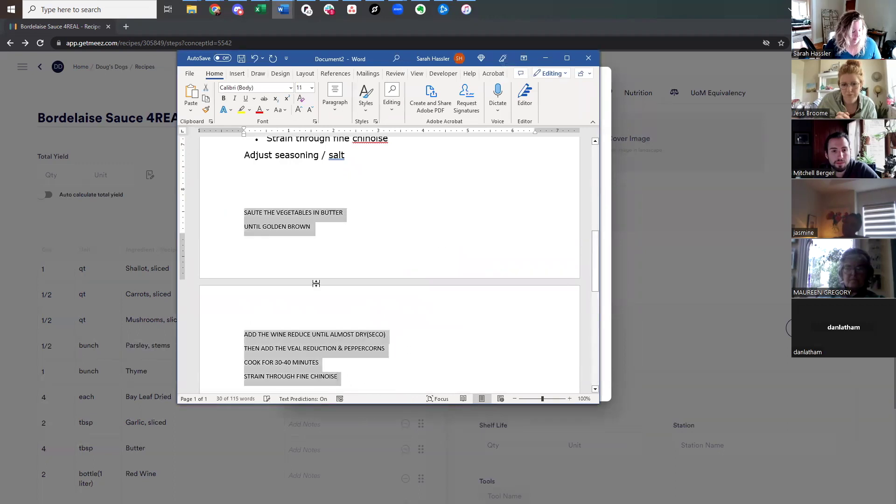
# Convert the pasted lines to sentence case in Word and replace meez's prep step text with them
pyautogui.hotkey('shift', 'F3')
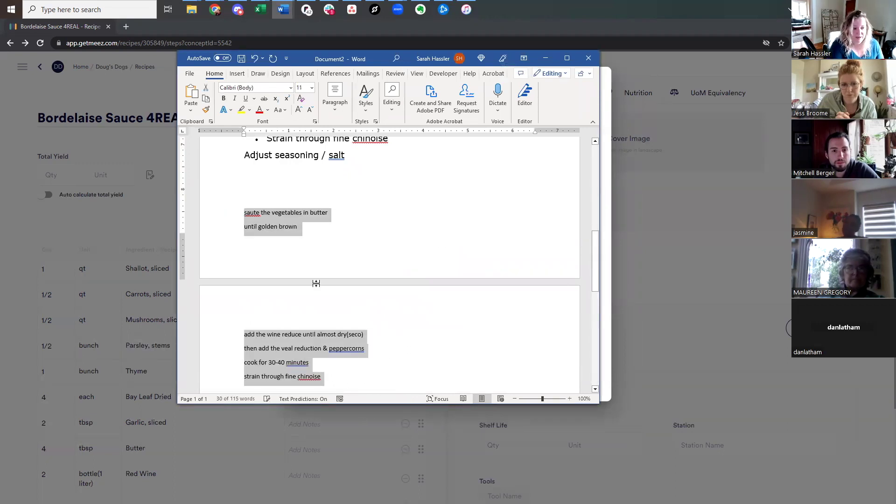
pyautogui.hotkey('shift', 'F3')
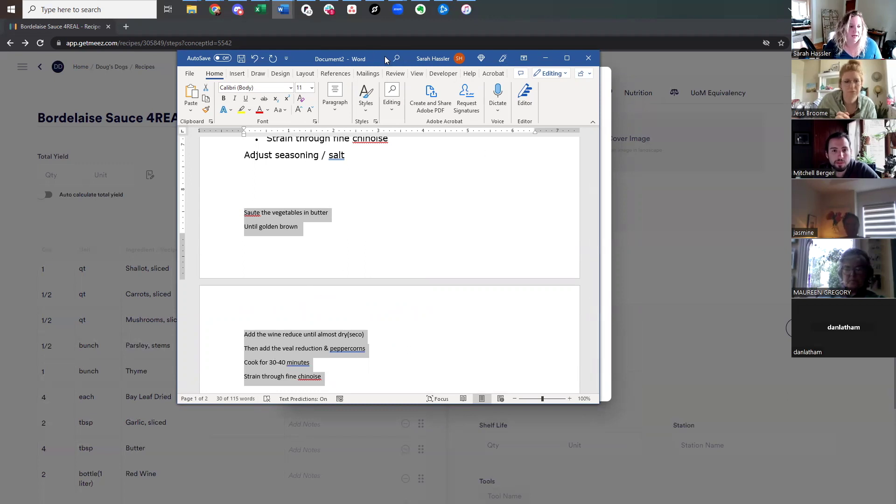
pyautogui.click(283, 9)
pyautogui.moveTo(462, 202); pyautogui.dragTo(259, 150)
pyautogui.click(446, 192)
pyautogui.hotkey('ctrl', 'a')
pyautogui.hotkey('ctrl', 'v')
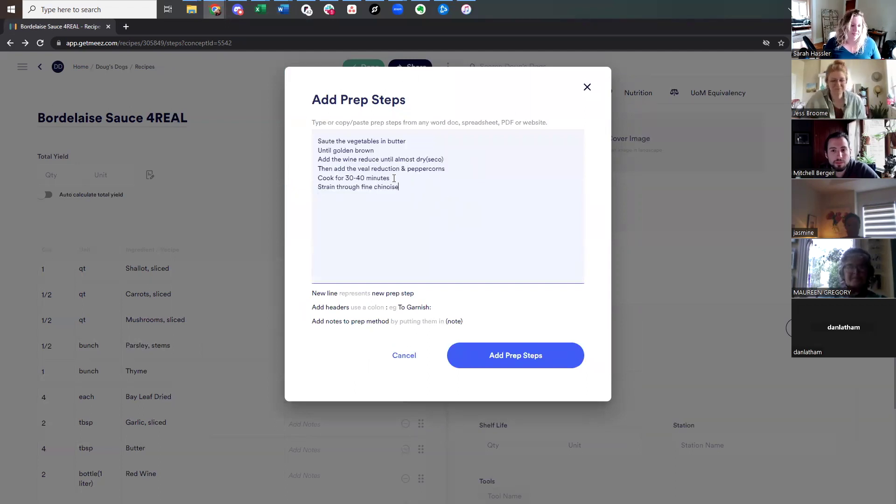
# Merge the first two lines into "Saute the vegetables in butter until golden brown" and leave a blank line below
pyautogui.click(383, 151)
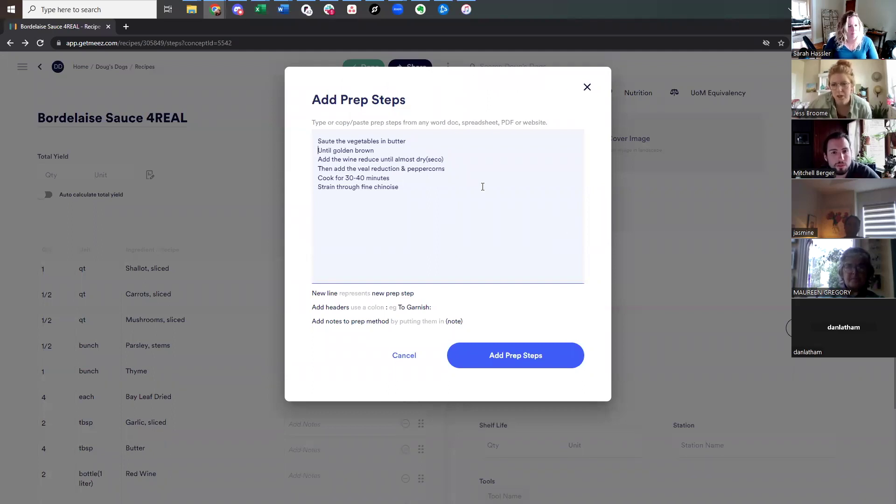
pyautogui.press('BackSpace')
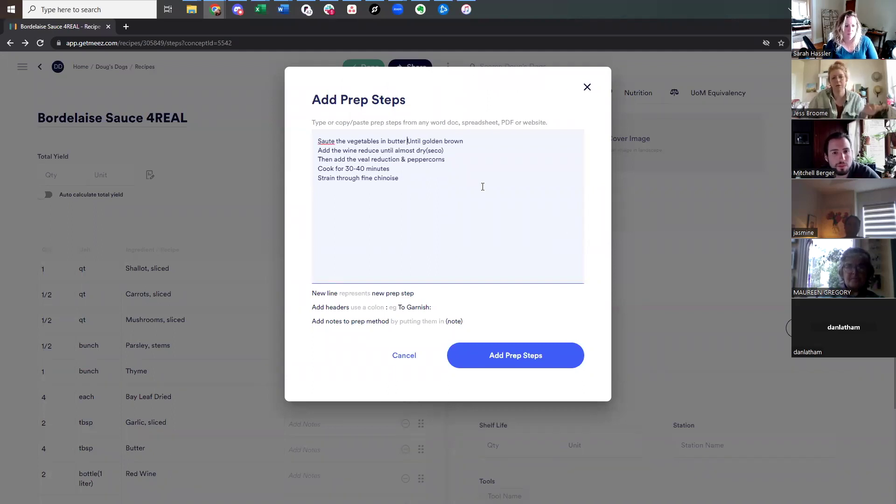
pyautogui.press('Delete')
pyautogui.write('u')
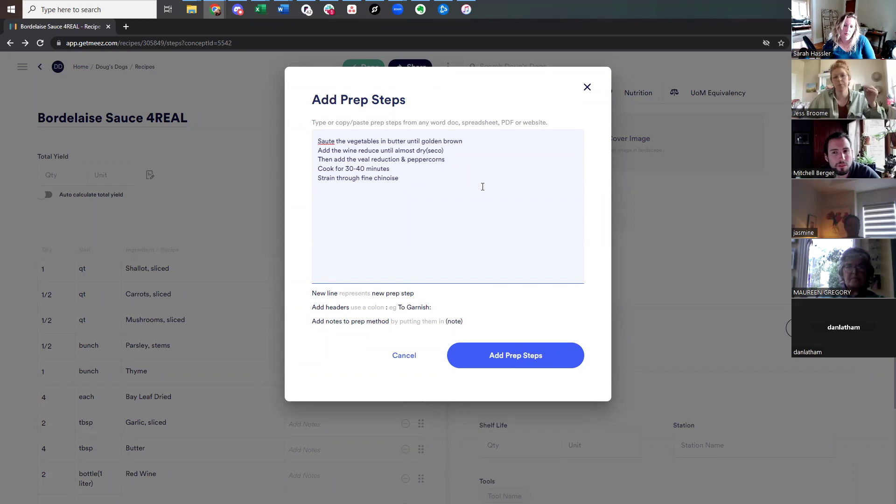
pyautogui.press('Return')
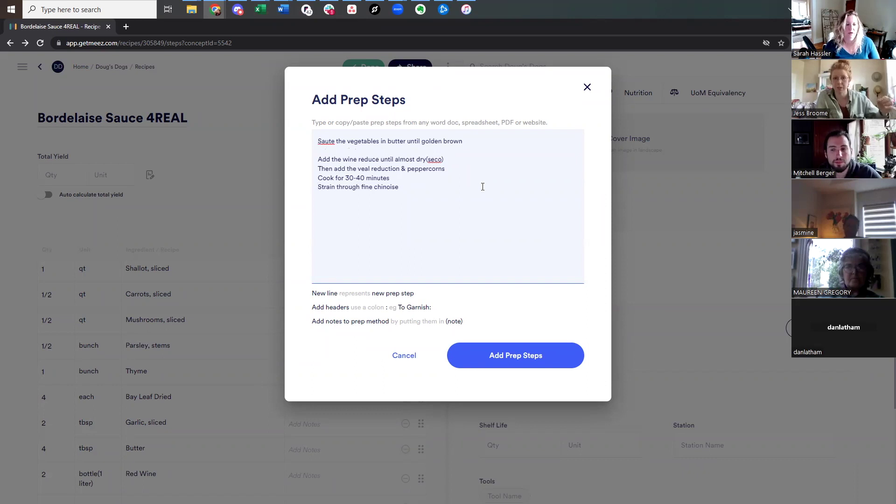
# Join the wine and veal reduction lines with ", then" and separate the remaining prep steps with blank lines
pyautogui.press('BackSpace')
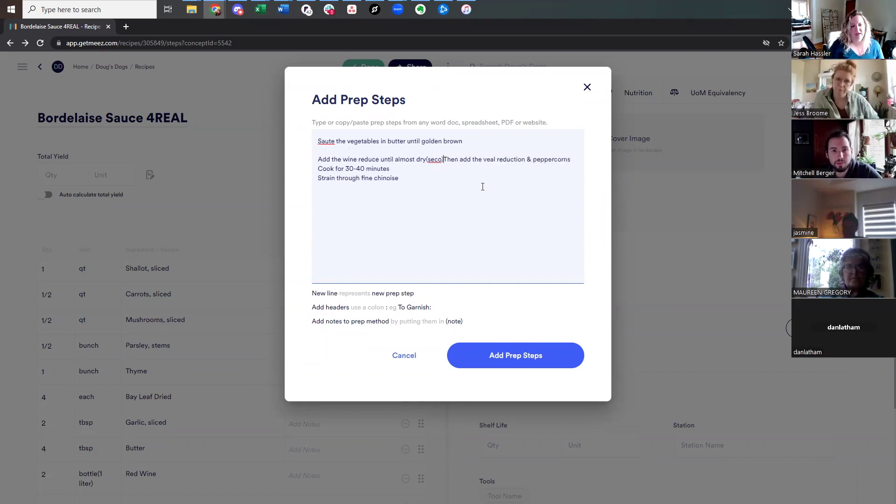
pyautogui.press('Delete')
pyautogui.write('t')
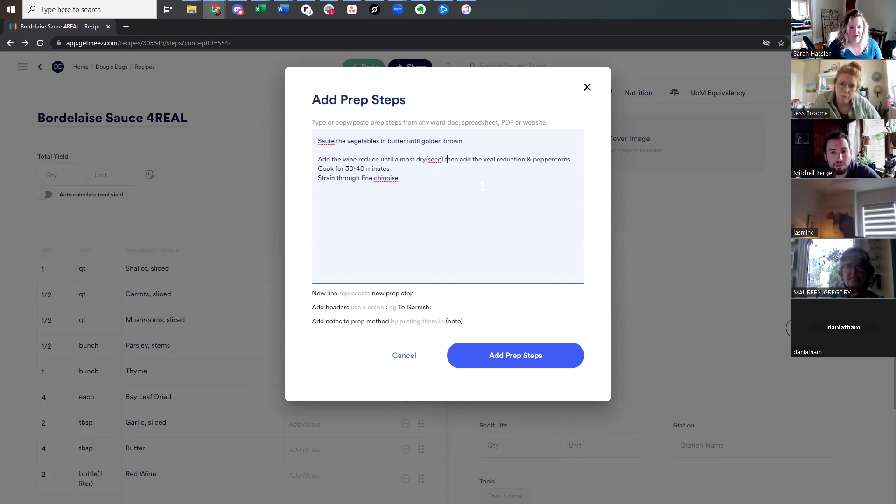
pyautogui.write(',')
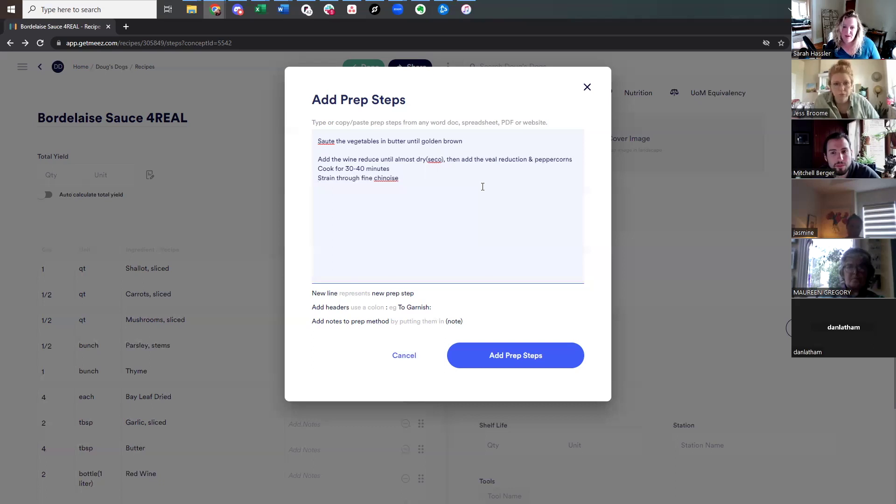
pyautogui.press('Return')
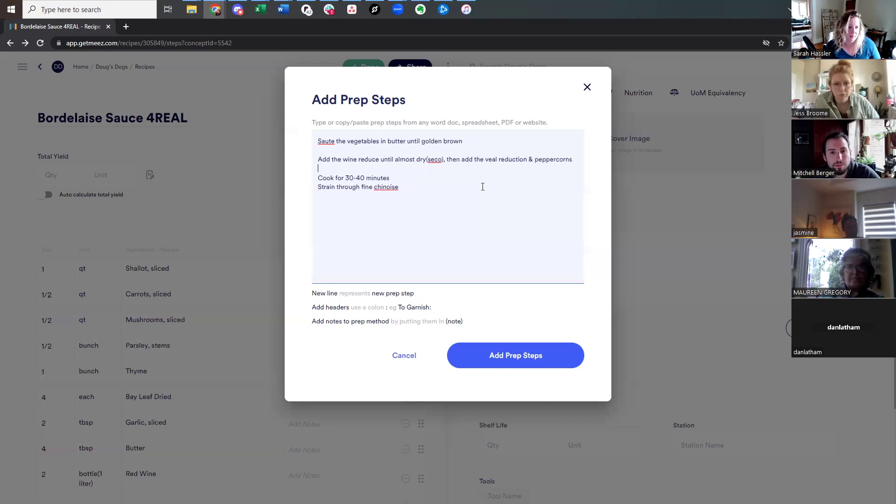
pyautogui.press('Return')
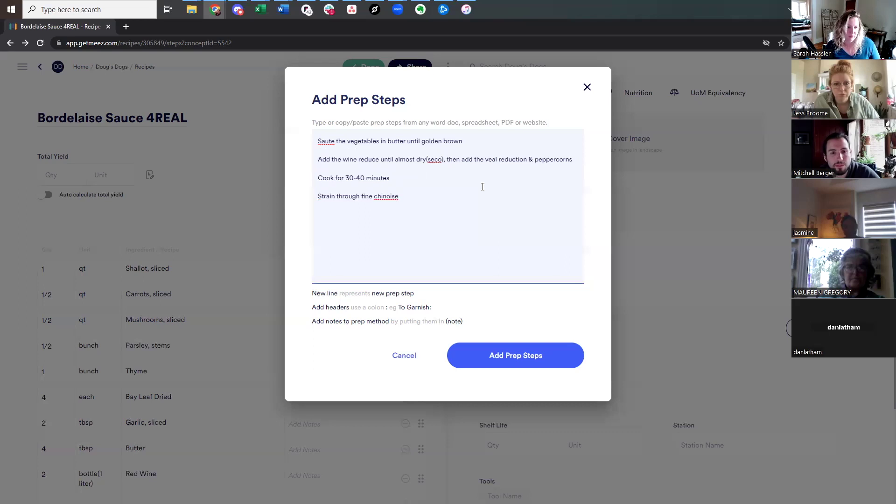
# Correct the spelling of "chinoise" to "chinois" and add the prep steps to the recipe
pyautogui.rightClick(392, 200)
pyautogui.click(433, 220)
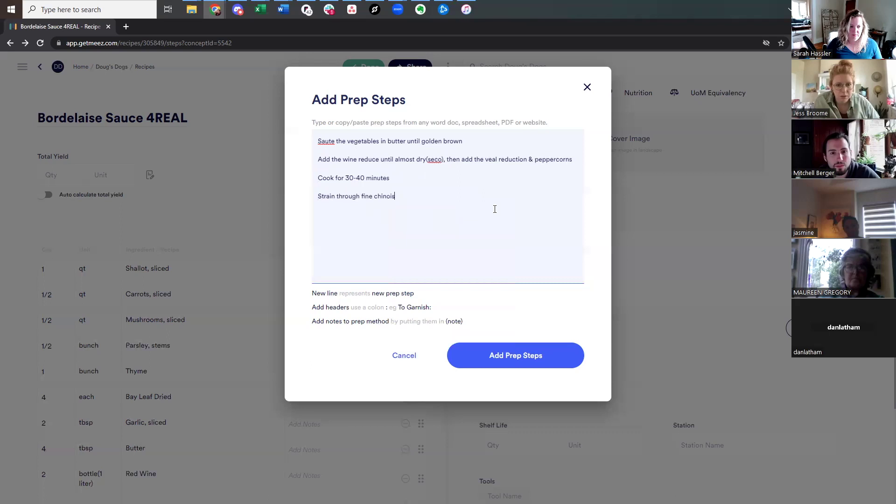
pyautogui.click(496, 360)
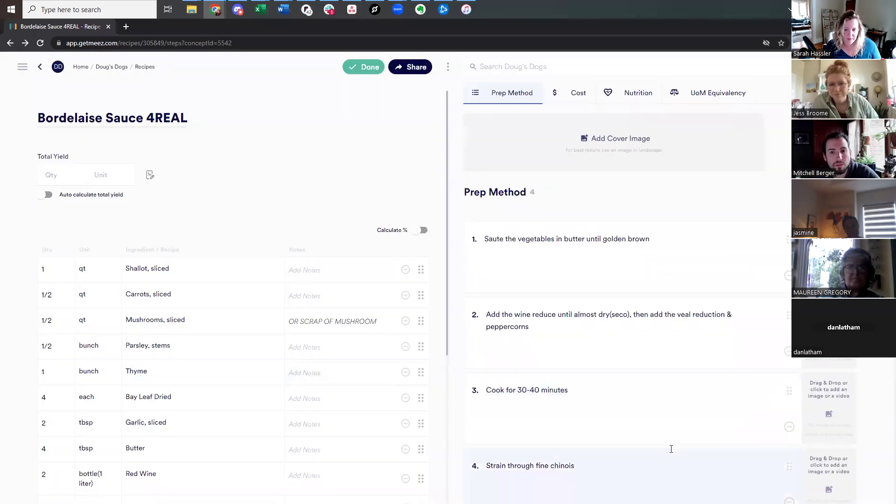
# Review the recipe's prep method and its ingredient list from shallots to sugar in the raw
pyautogui.scroll(-3, 671, 449)
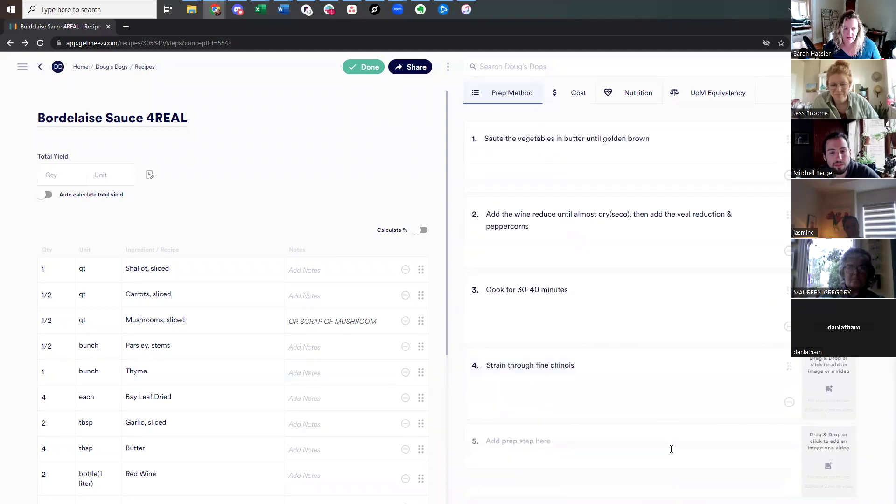
pyautogui.scroll(3, 568, 310)
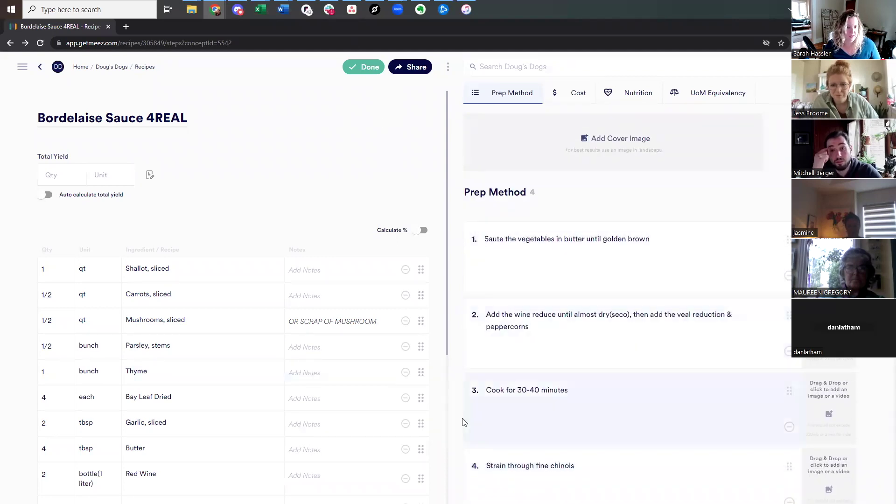
pyautogui.scroll(-5, 182, 280)
pyautogui.scroll(5, 179, 289)
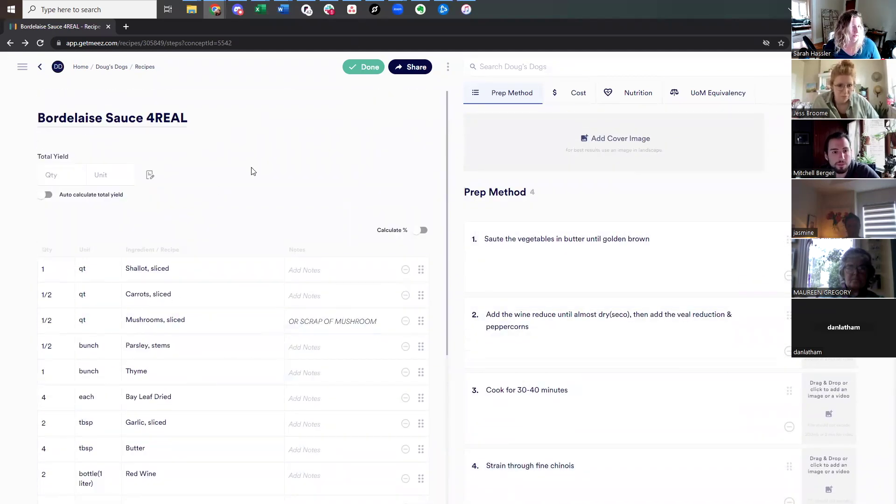
pyautogui.scroll(-1, 28, 198)
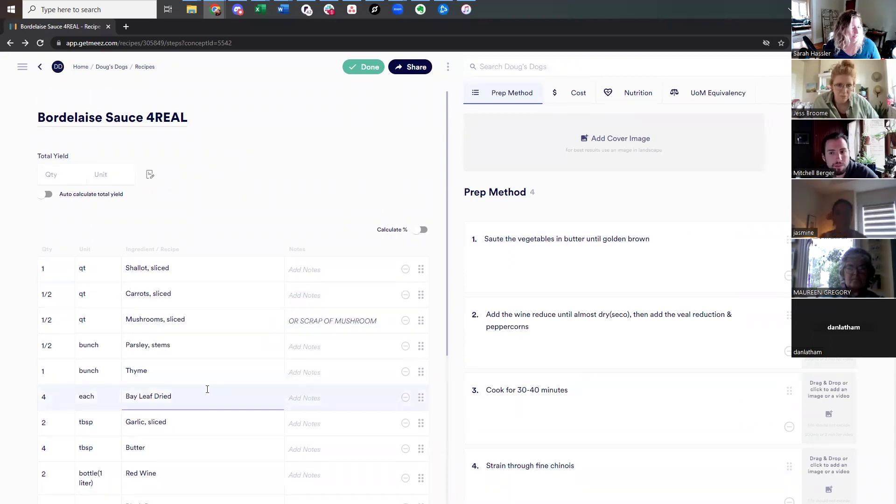
pyautogui.scroll(-5, 207, 389)
pyautogui.scroll(5, 204, 388)
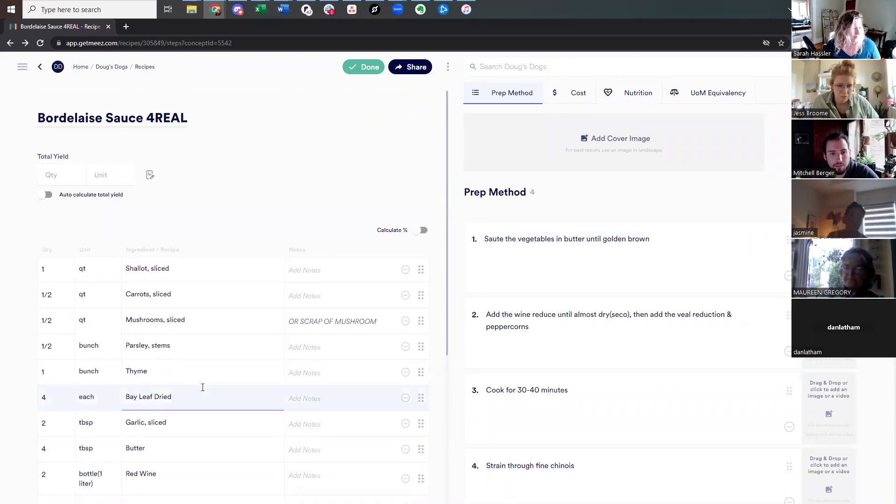
pyautogui.scroll(-5, 202, 420)
pyautogui.scroll(5, 191, 373)
pyautogui.scroll(-3, 154, 396)
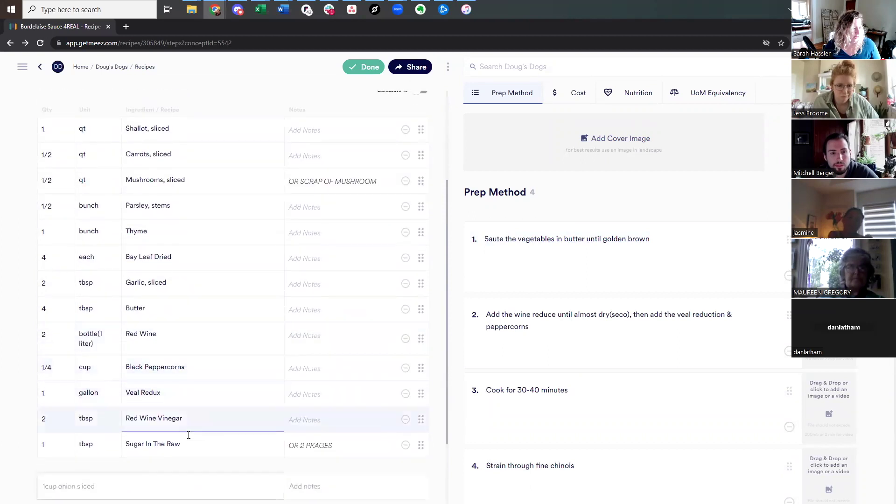
# Set the recipe's total yield to 1 gallon and finish editing
pyautogui.scroll(5, 82, 246)
pyautogui.click(116, 176)
pyautogui.write('gall')
pyautogui.click(103, 195)
pyautogui.click(371, 71)
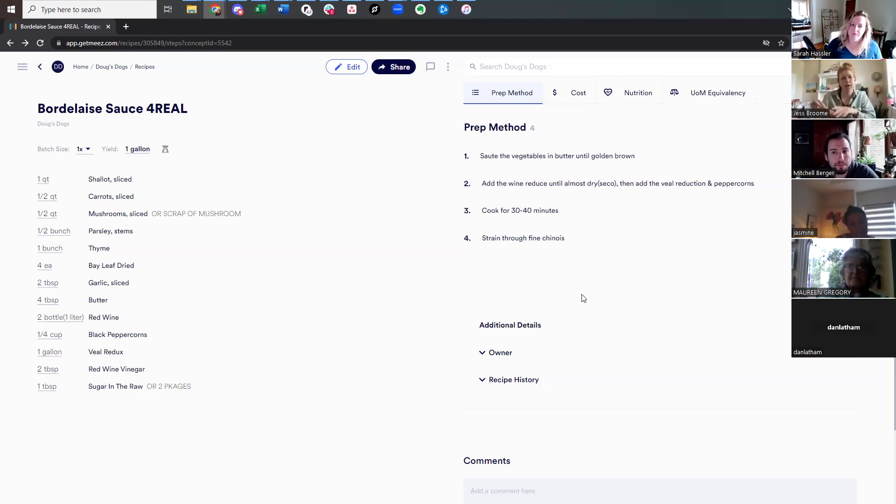
# Add the section header "Vegetables for Saute:" to the ingredient list and place it above the sliced shallots
pyautogui.click(339, 72)
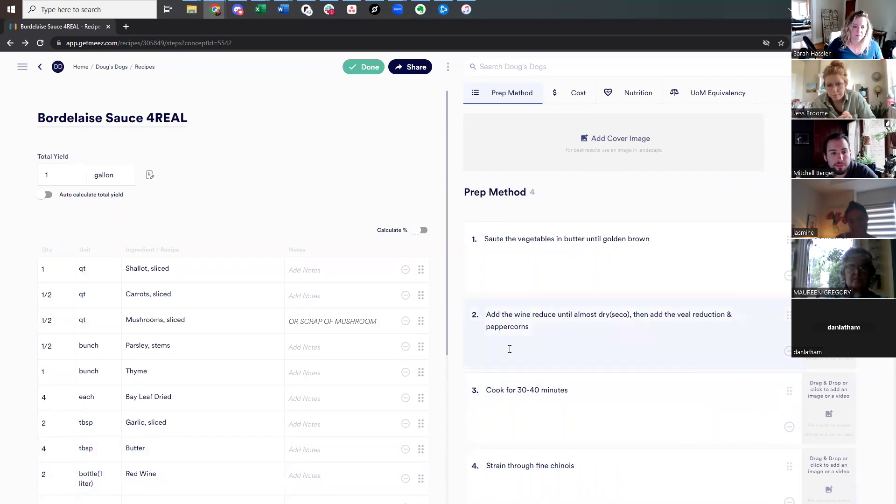
pyautogui.scroll(-1, 518, 361)
pyautogui.scroll(-3, 254, 402)
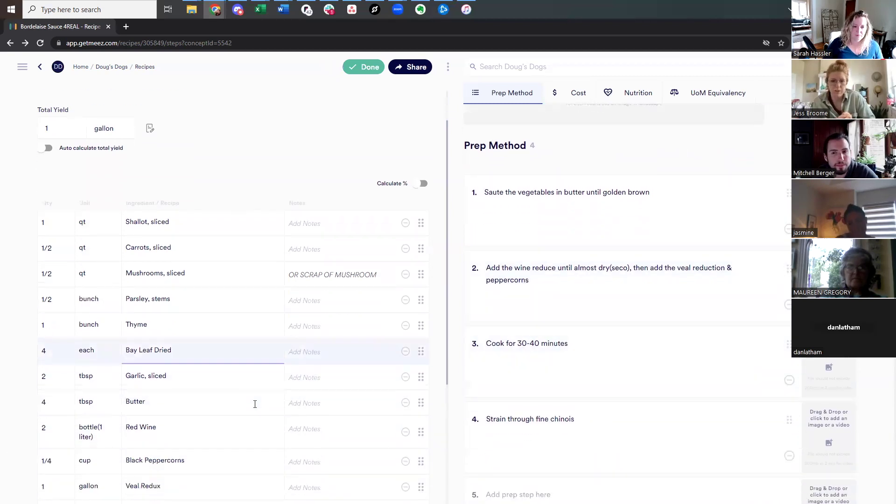
pyautogui.scroll(1, 254, 404)
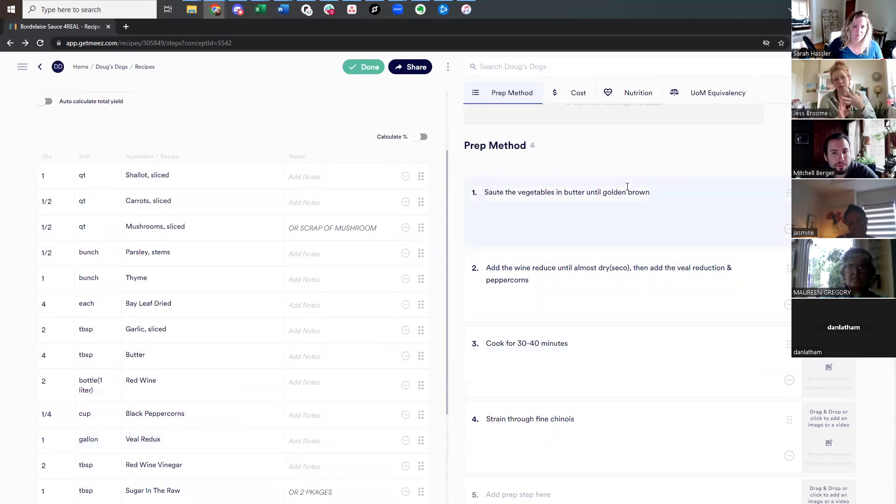
pyautogui.scroll(-3, 324, 364)
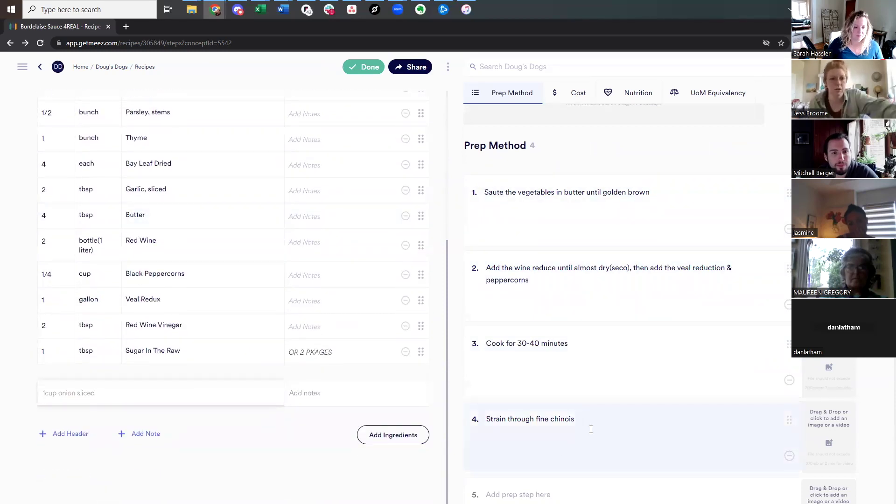
pyautogui.click(72, 433)
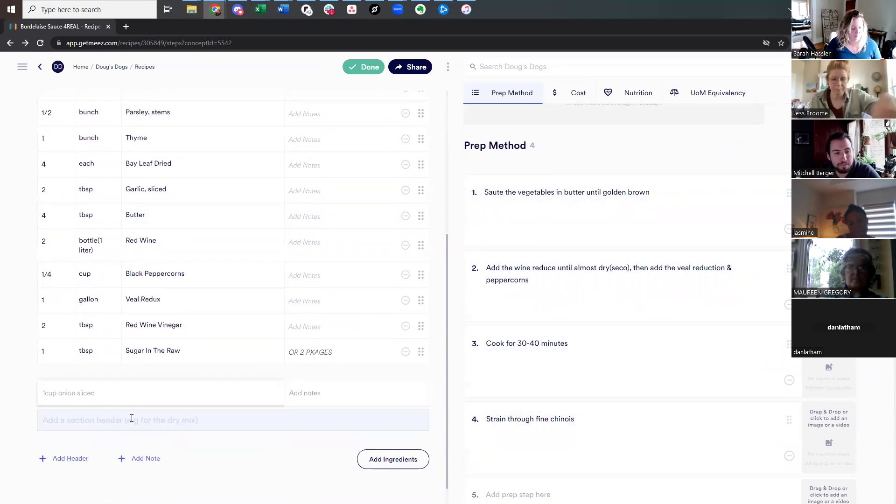
pyautogui.write('BV')
pyautogui.press('BackSpace')
pyautogui.write('Ve')
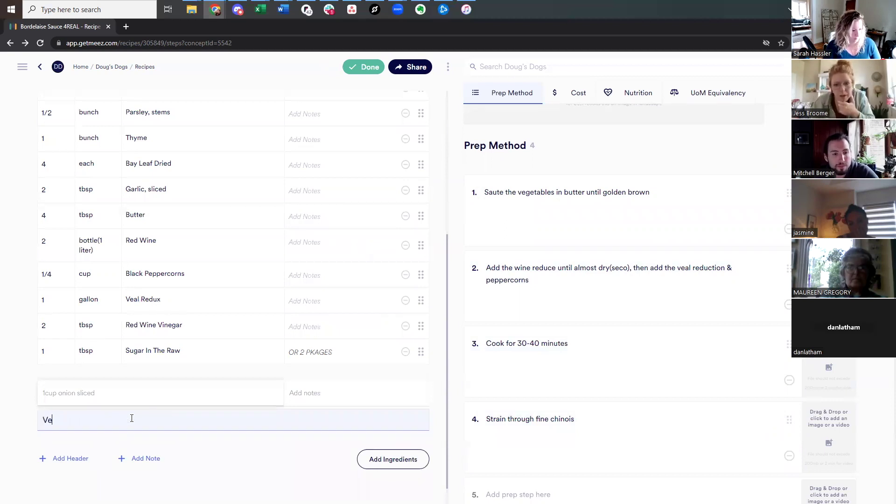
pyautogui.write('getables for Saute:')
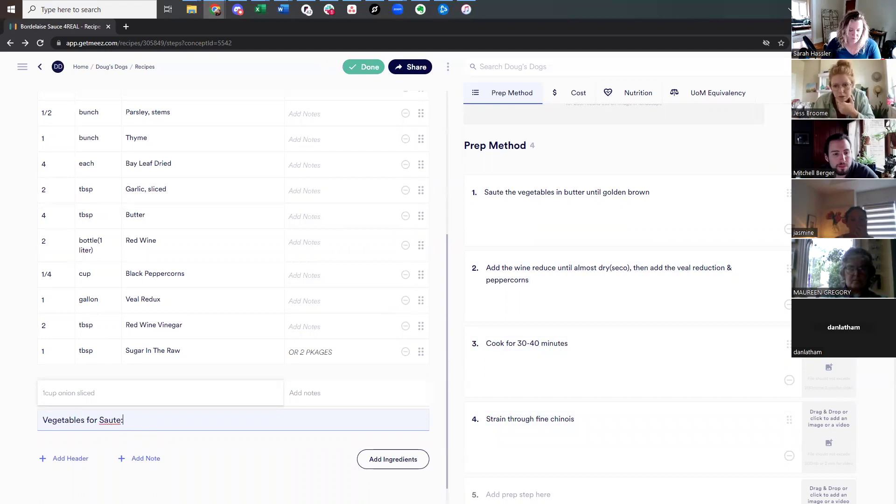
pyautogui.click(236, 443)
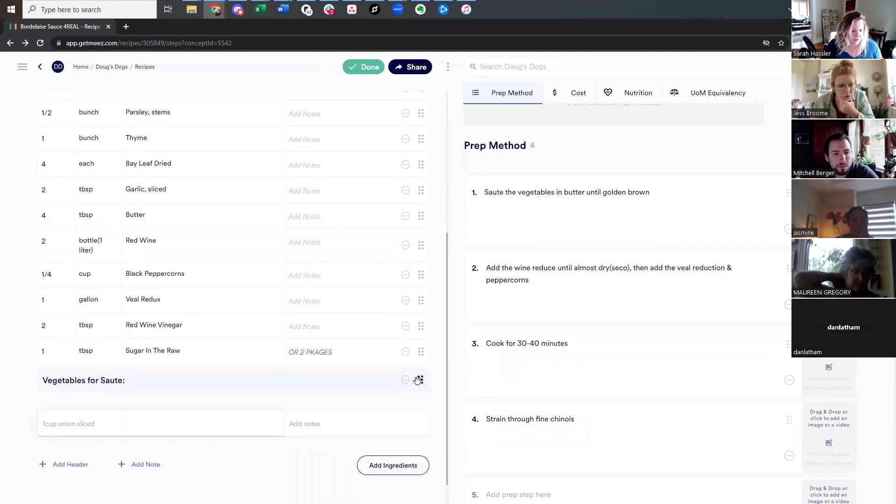
pyautogui.moveTo(420, 380); pyautogui.dragTo(423, 267)
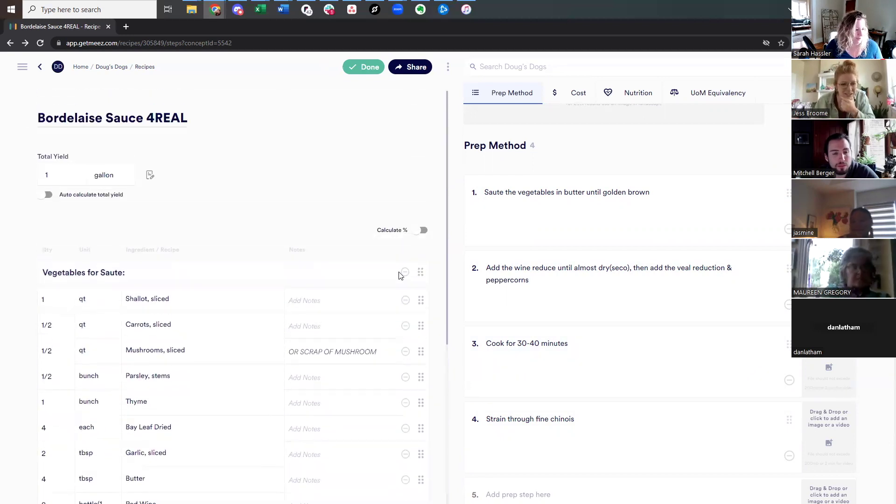
# Add a "Second Set:" header to the ingredient list and place it between the butter and the red wine
pyautogui.scroll(-2, 512, 293)
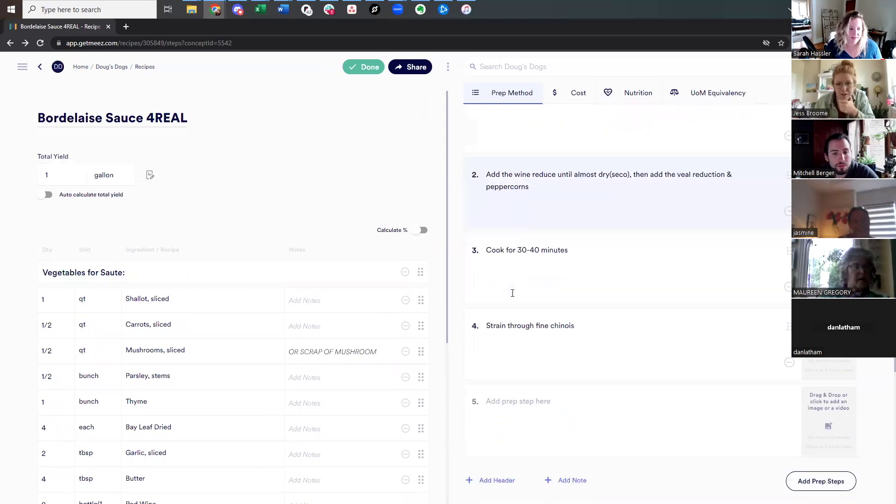
pyautogui.scroll(-2, 85, 398)
pyautogui.scroll(-1, 85, 398)
pyautogui.scroll(1, 562, 250)
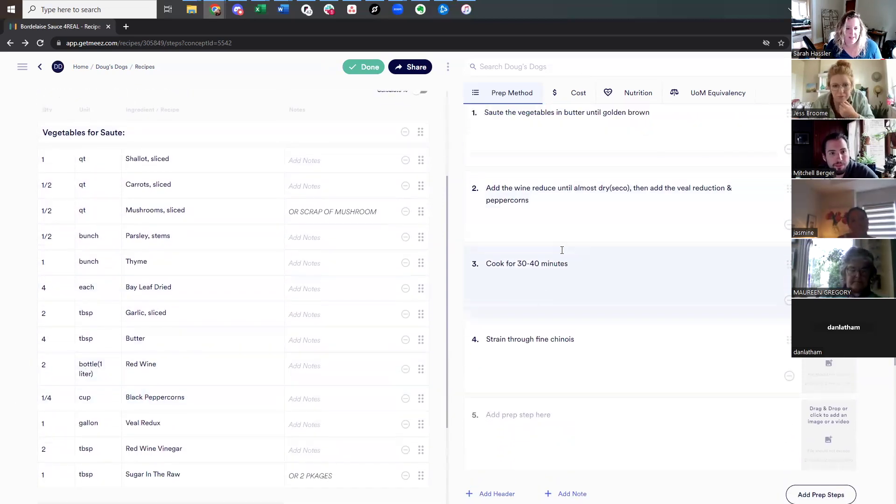
pyautogui.scroll(1, 541, 270)
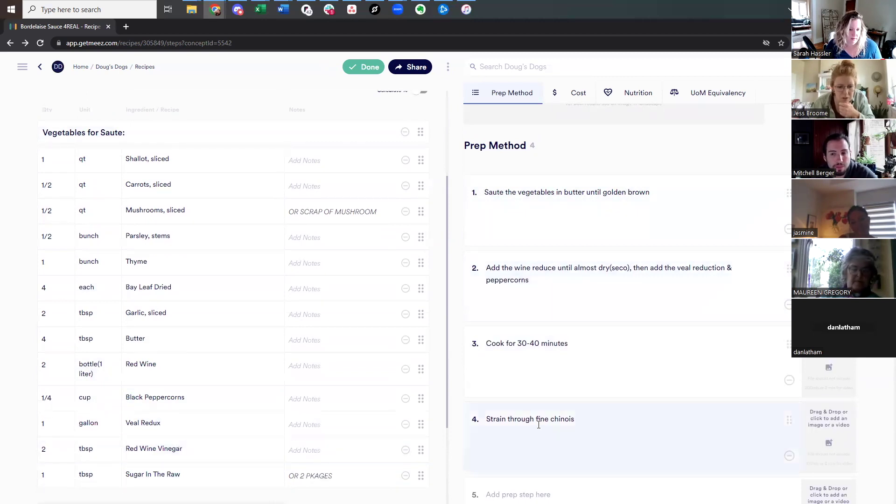
pyautogui.scroll(-3, 186, 471)
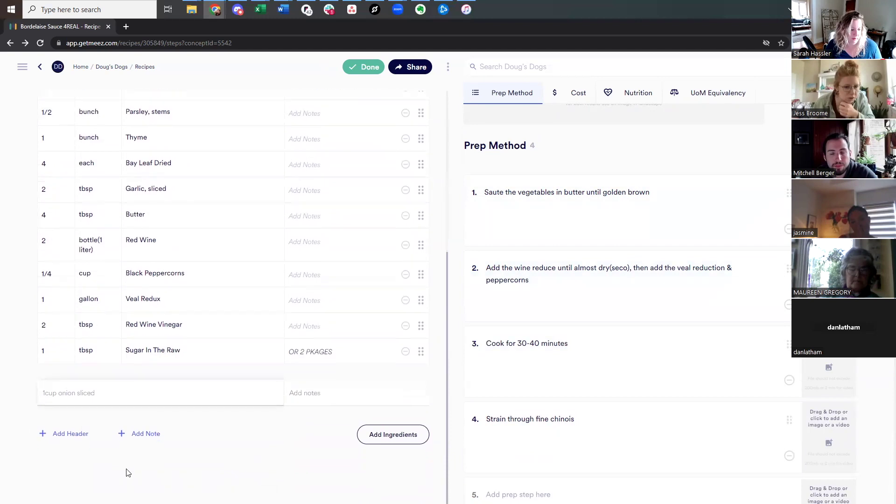
pyautogui.click(69, 434)
pyautogui.write('Second Set:')
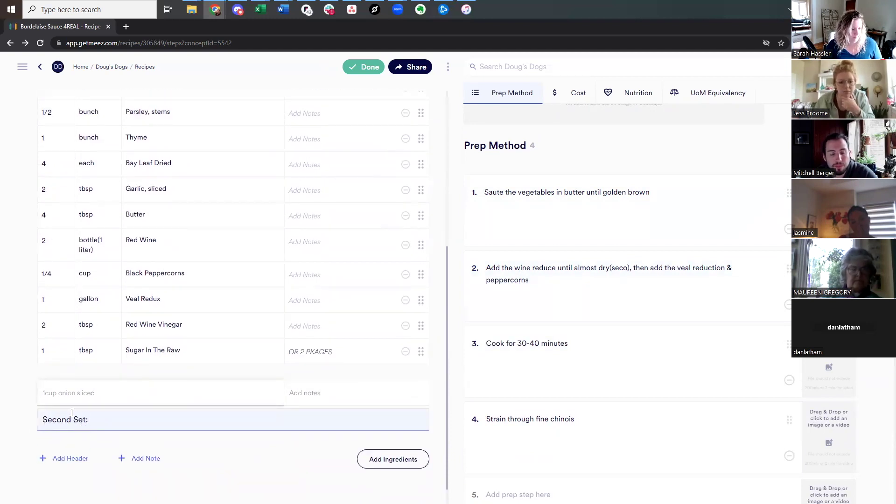
pyautogui.hotkey('ctrl', 'a')
pyautogui.press('BackSpace')
pyautogui.click(370, 437)
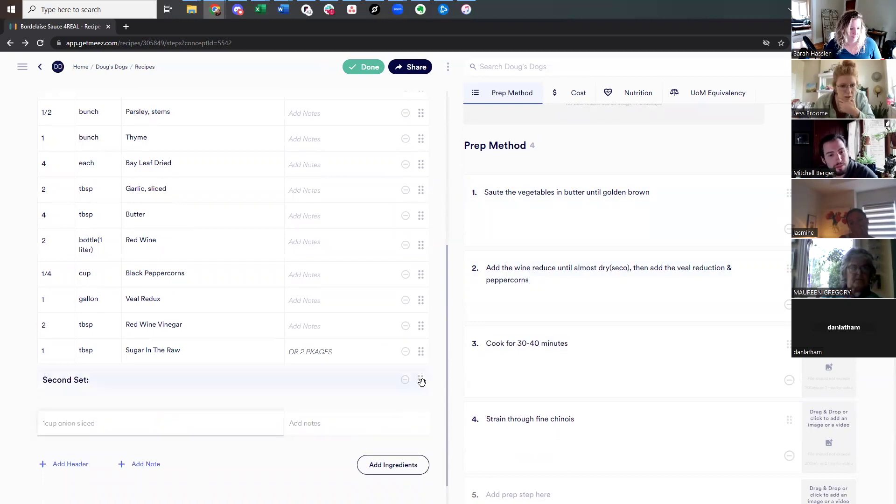
pyautogui.moveTo(421, 380); pyautogui.dragTo(421, 246)
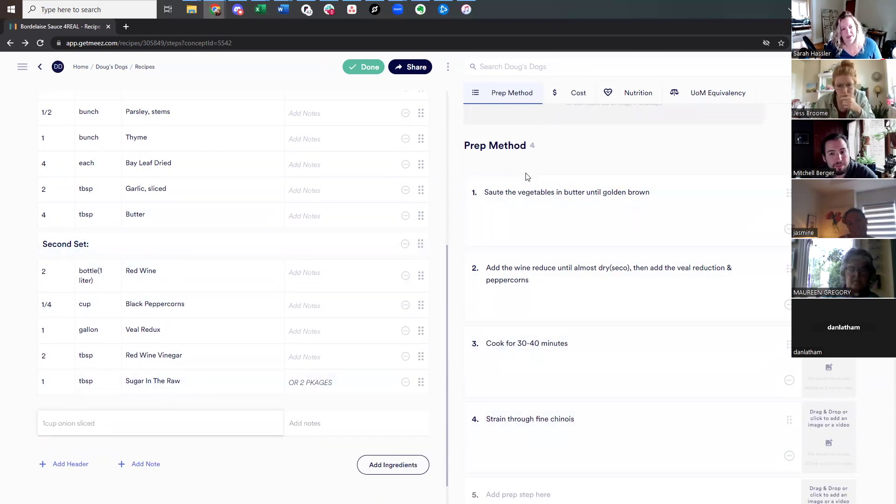
# Change "reduce" to "reduction" in the wine prep step and finish editing the recipe
pyautogui.click(553, 269)
pyautogui.press('BackSpace')
pyautogui.write('tion')
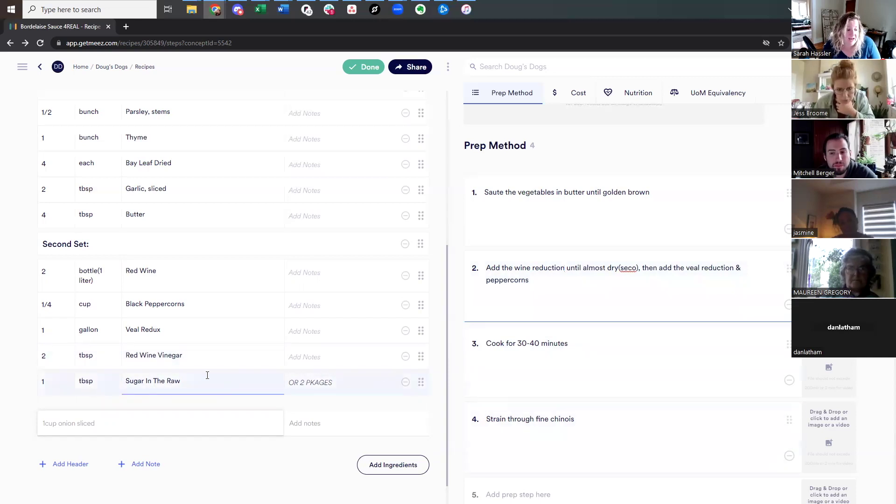
pyautogui.scroll(3, 196, 369)
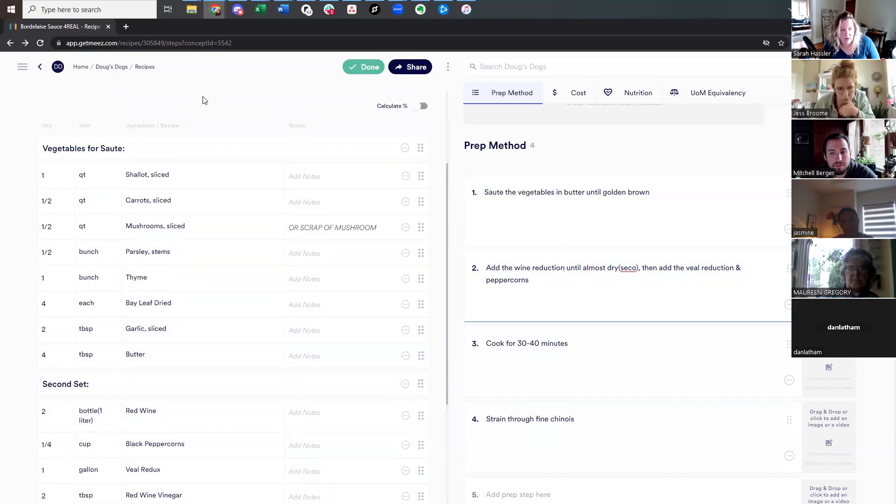
pyautogui.scroll(-4, 554, 338)
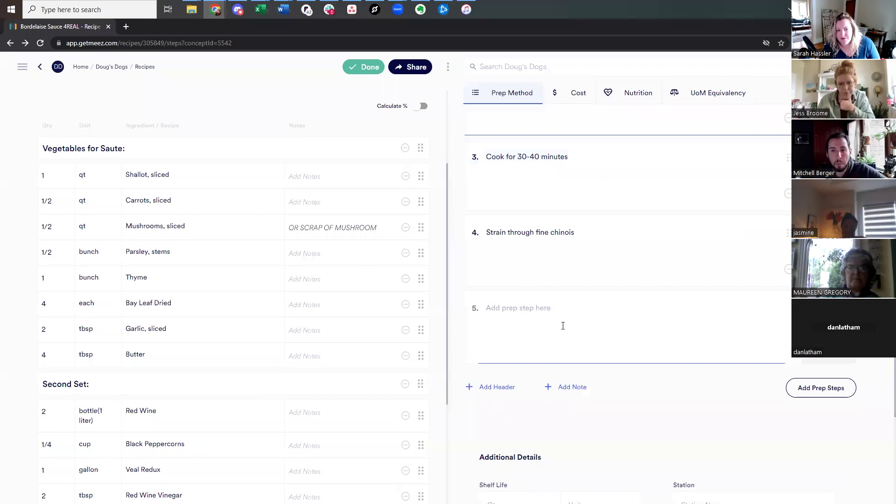
pyautogui.scroll(-3, 188, 422)
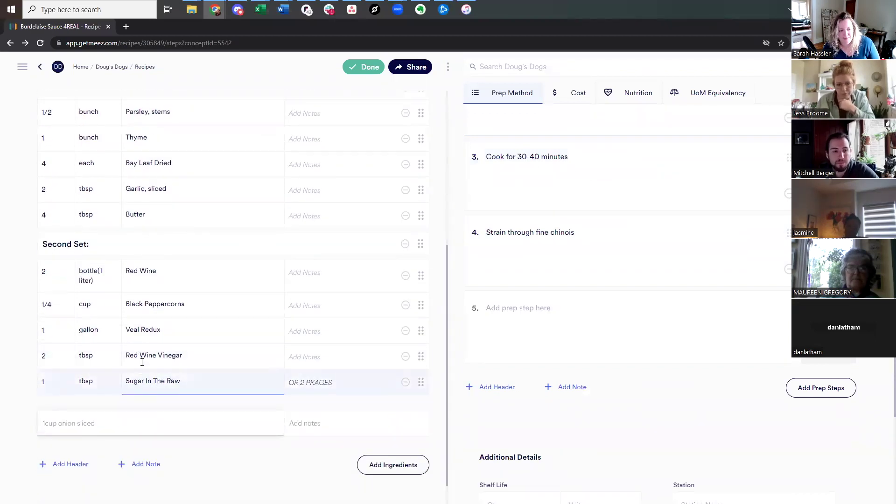
pyautogui.scroll(1, 574, 206)
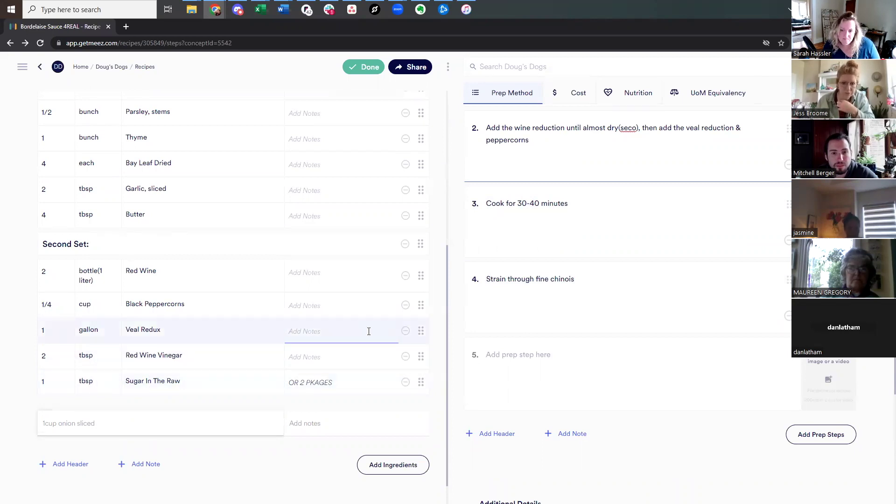
pyautogui.scroll(3, 543, 306)
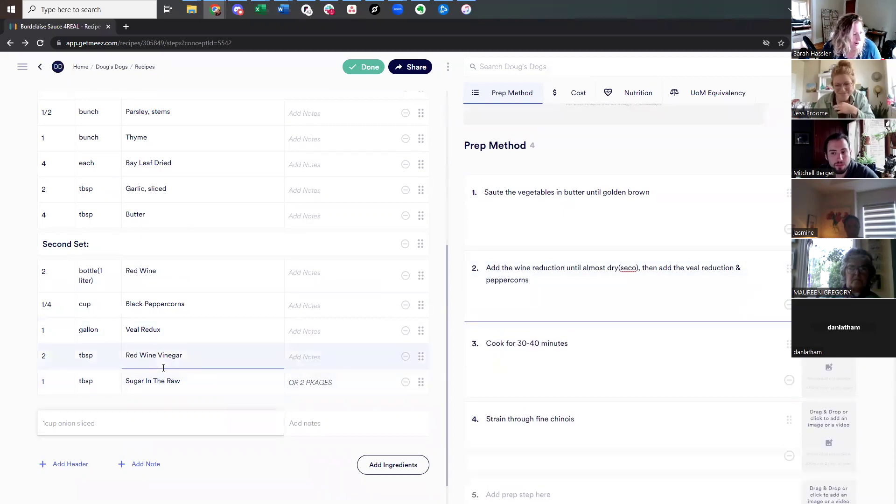
pyautogui.scroll(5, 164, 371)
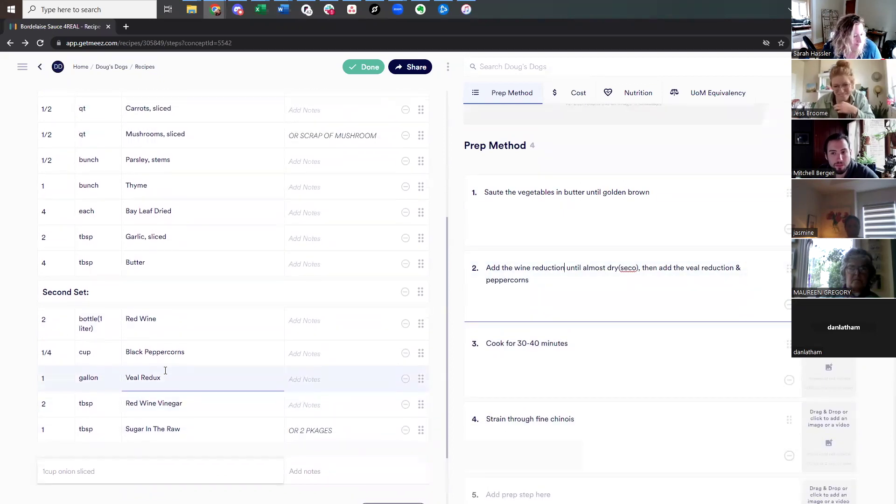
pyautogui.click(375, 68)
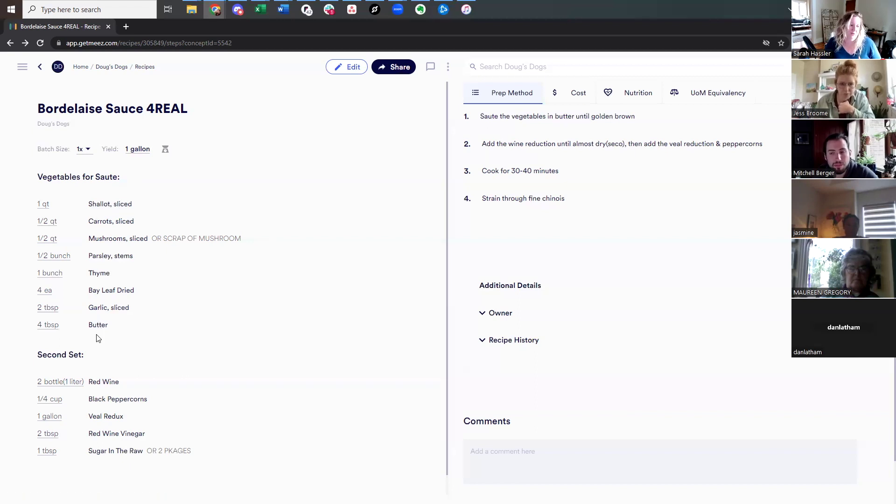
# Reopen the recipe for editing and add the note "Be sure to cool this to under 41°F" to the prep method
pyautogui.scroll(-1, 122, 357)
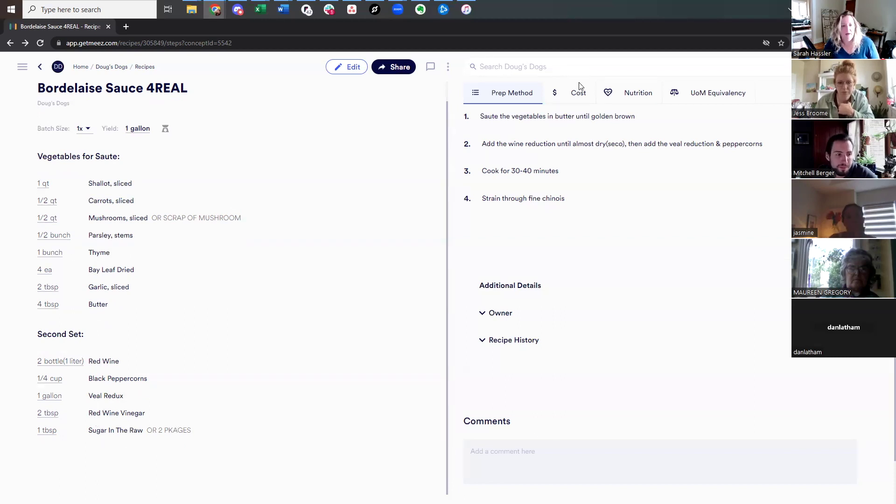
pyautogui.scroll(2, 536, 269)
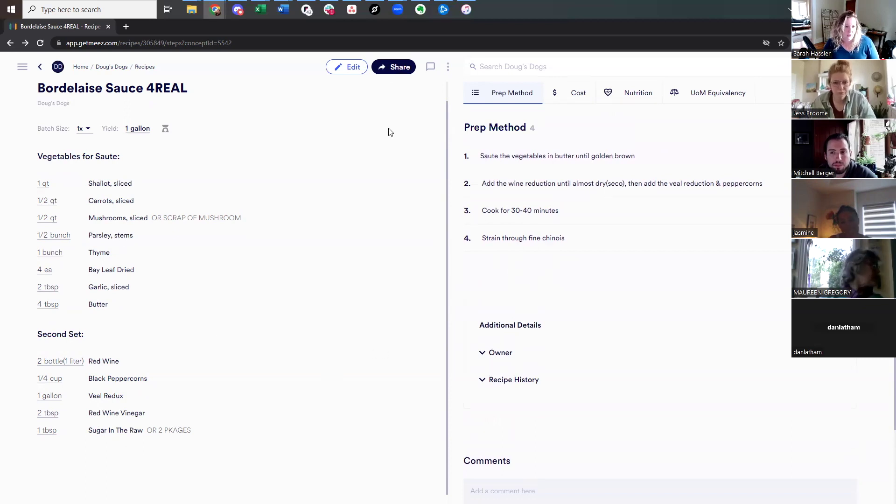
pyautogui.click(349, 71)
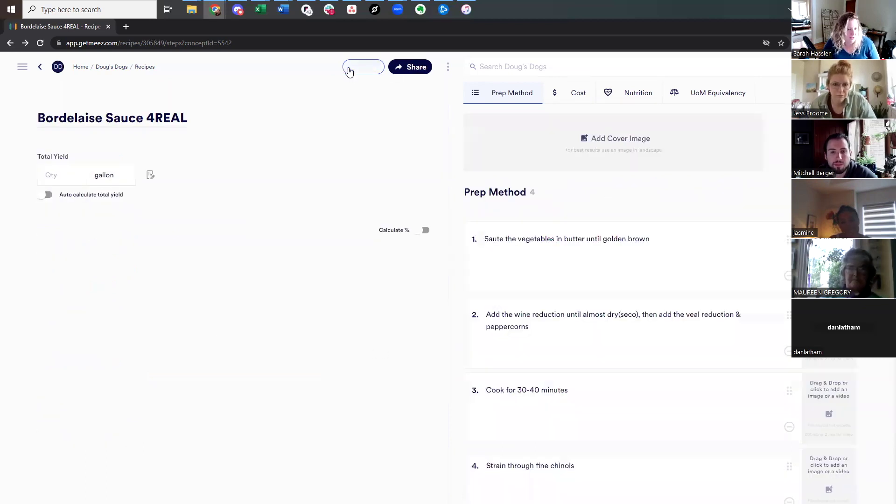
pyautogui.scroll(-6, 190, 380)
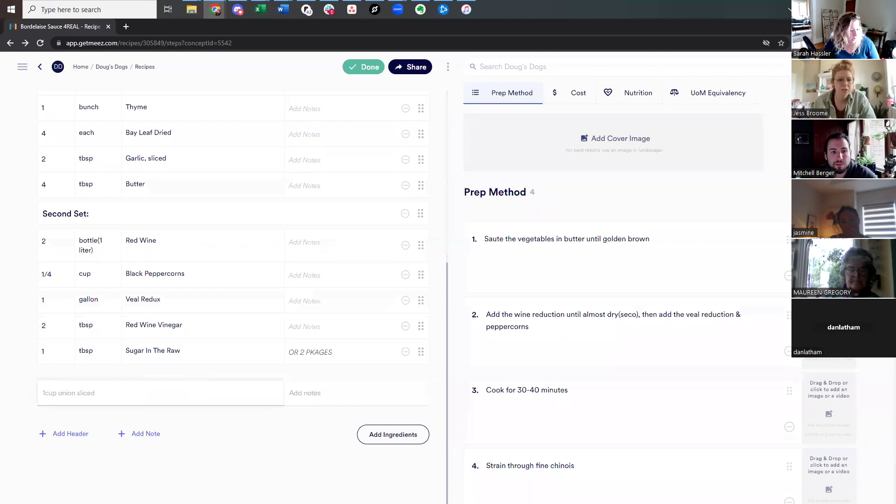
pyautogui.scroll(-8, 512, 456)
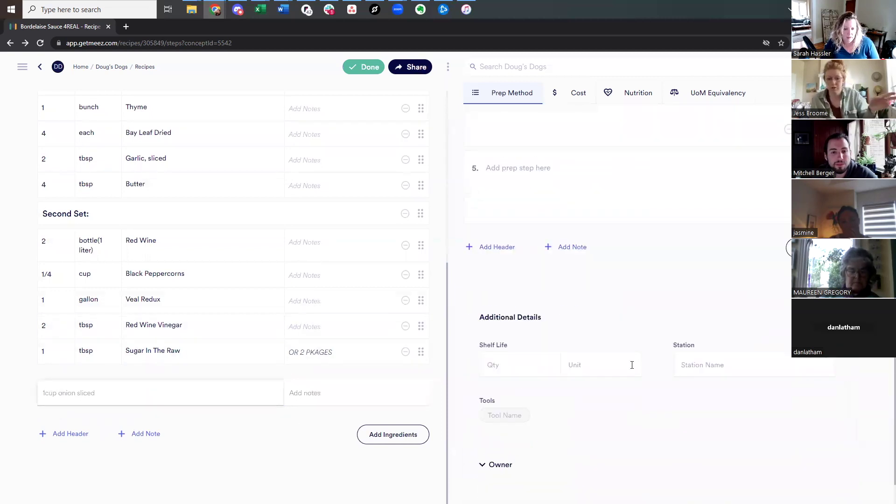
pyautogui.scroll(3, 570, 390)
pyautogui.click(584, 394)
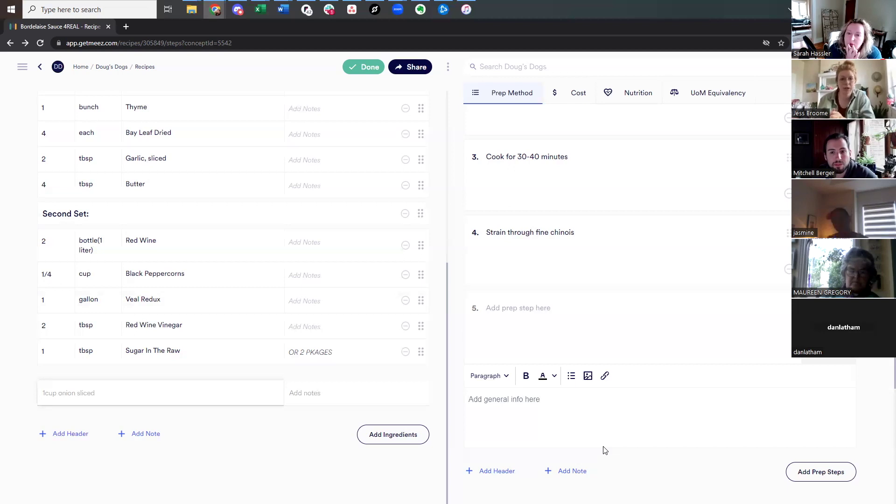
pyautogui.write('Be sure to cool this')
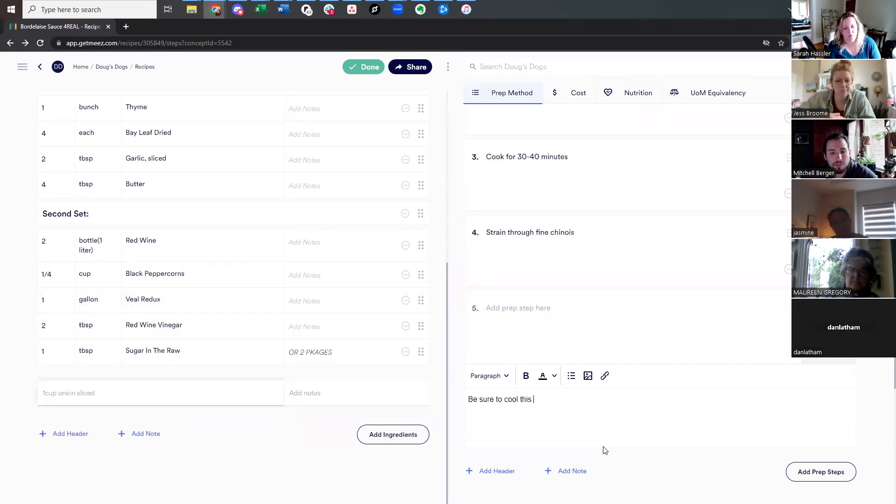
pyautogui.write(' to under ')
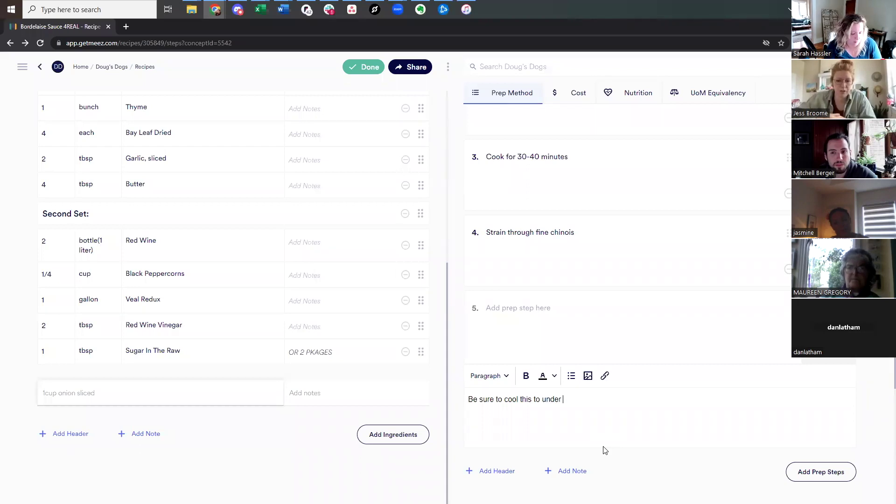
pyautogui.write('41')
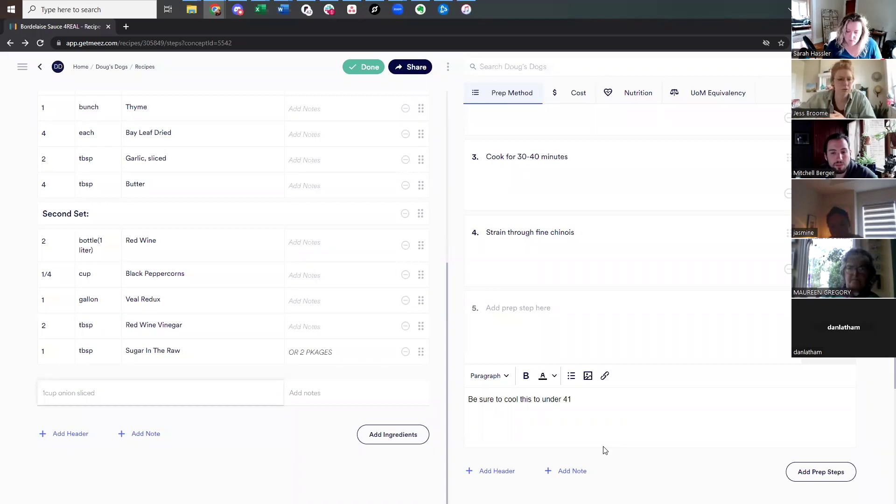
pyautogui.write('°F')
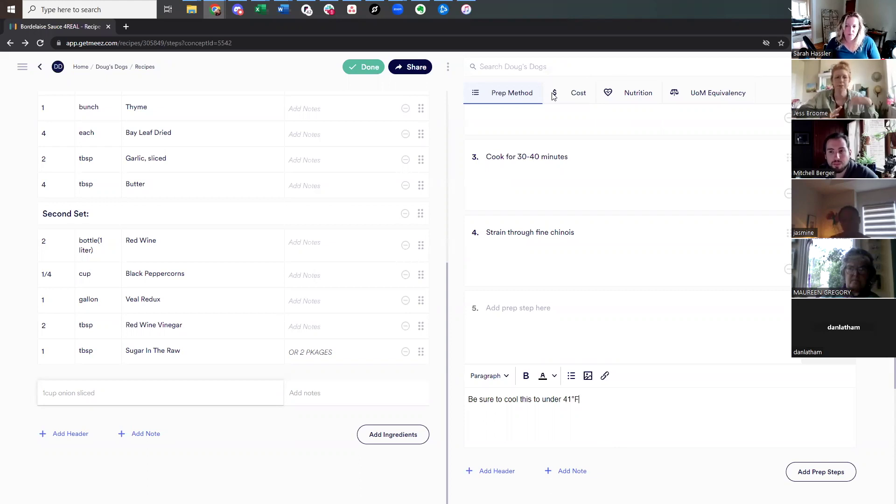
# Add the note "Optional Substitutions: White Wine Vinegar is ok to use too." to the ingredient list
pyautogui.click(150, 437)
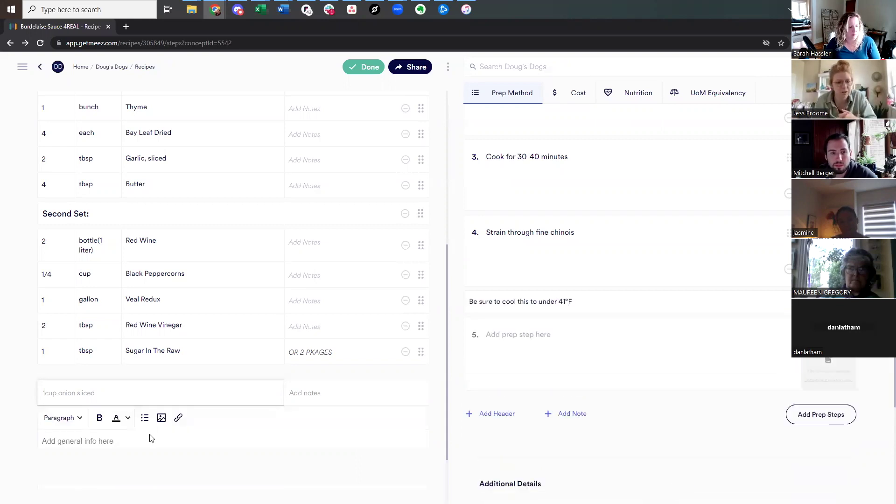
pyautogui.write('Optional Substitutions:  White Wine Vinega')
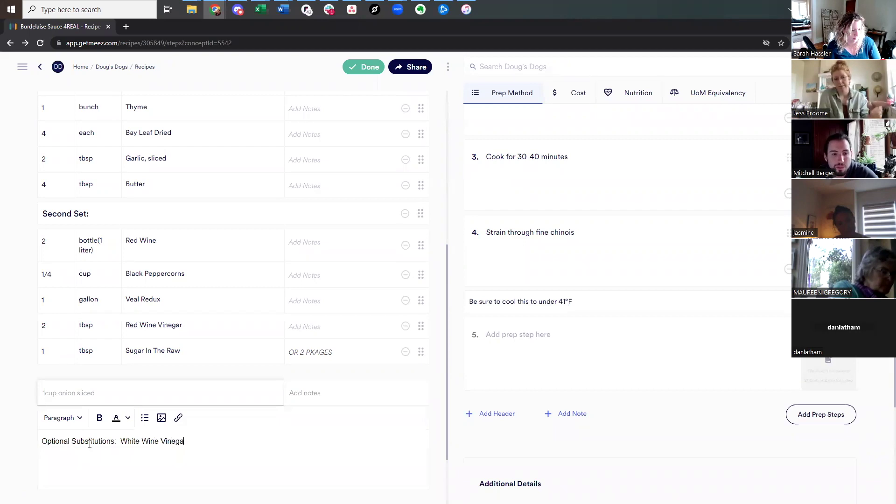
pyautogui.write('r is ok to use too.')
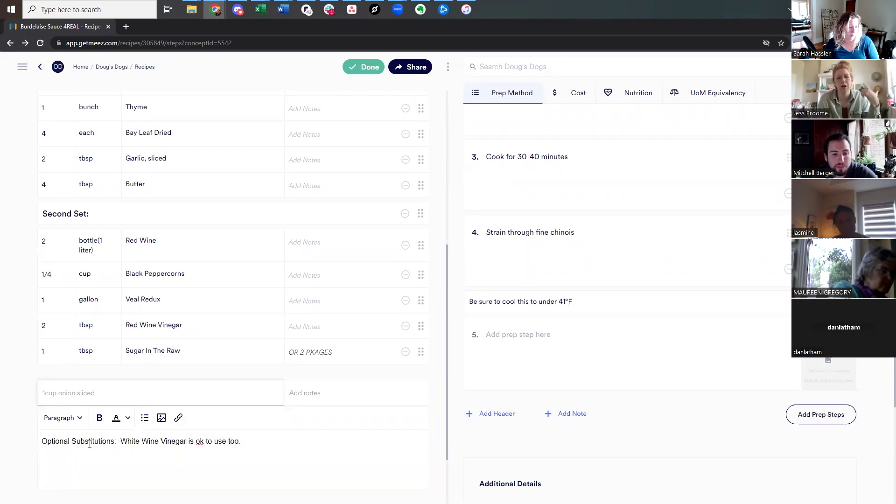
# Format the whole optional substitutions note in red, bold text
pyautogui.hotkey('ctrl', 'a')
pyautogui.click(127, 418)
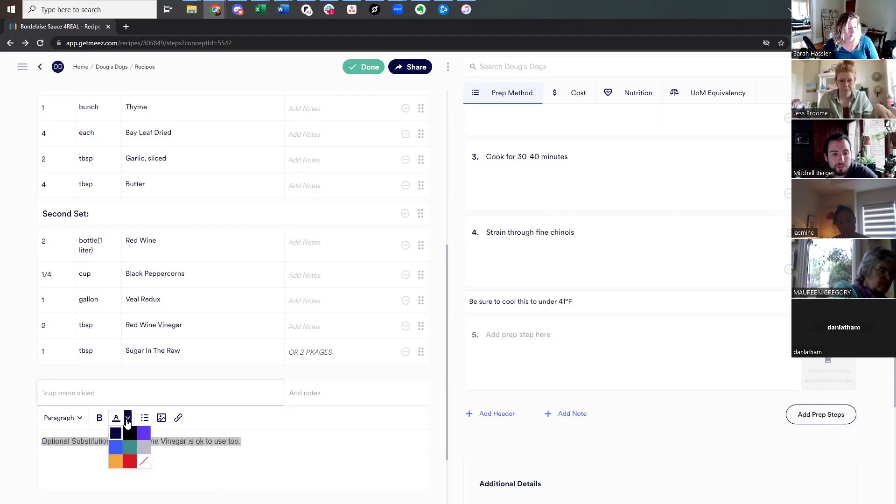
pyautogui.click(130, 462)
pyautogui.click(274, 452)
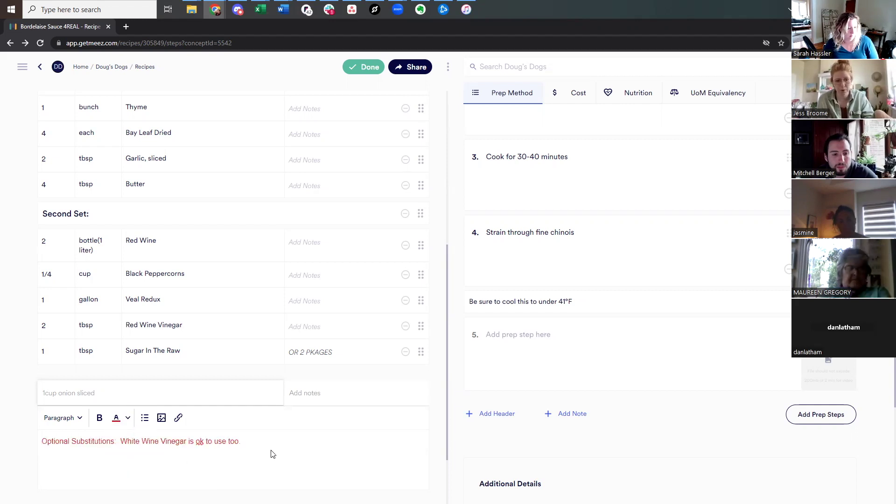
pyautogui.moveTo(270, 452); pyautogui.dragTo(41, 439)
pyautogui.hotkey('ctrl', 'b')
pyautogui.click(280, 452)
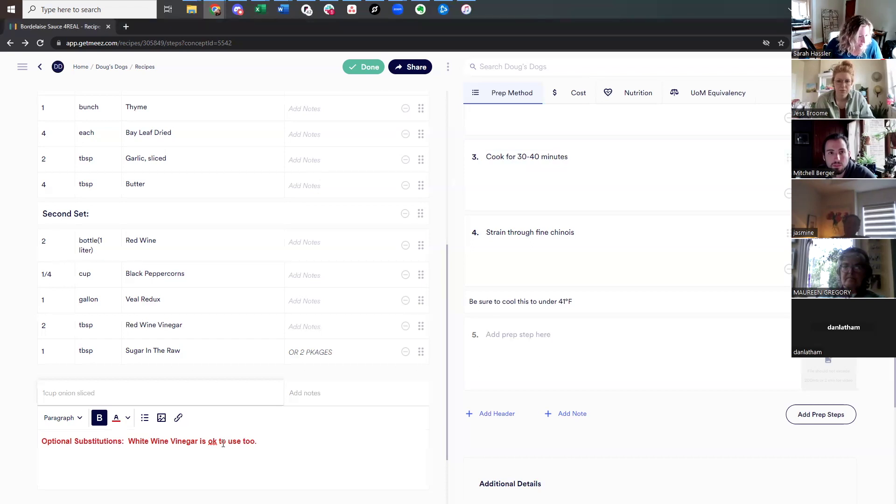
# Add a second line to the note reading "If you aren't sure how to strain this properly, watch this video"
pyautogui.click(281, 439)
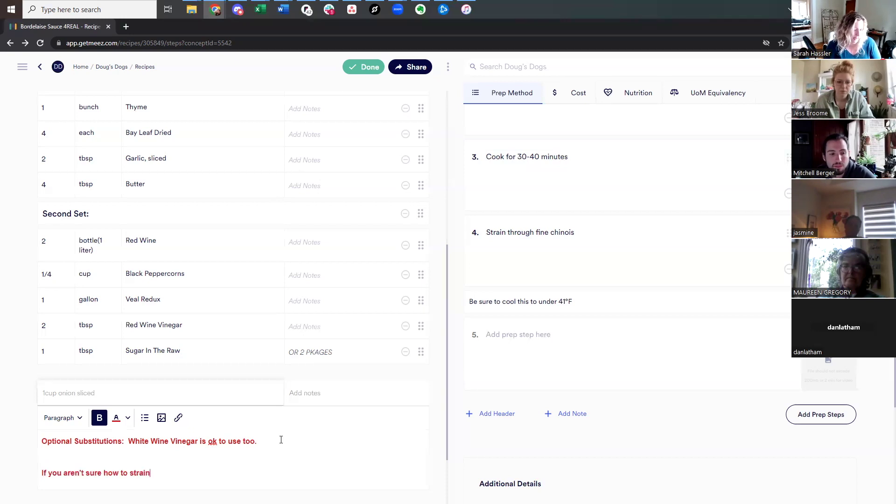
pyautogui.write('properly, w')
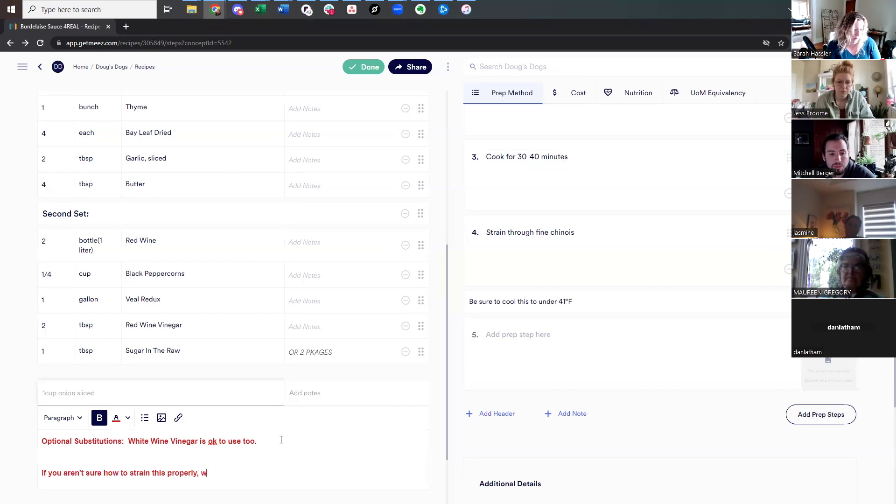
pyautogui.write('atch this video')
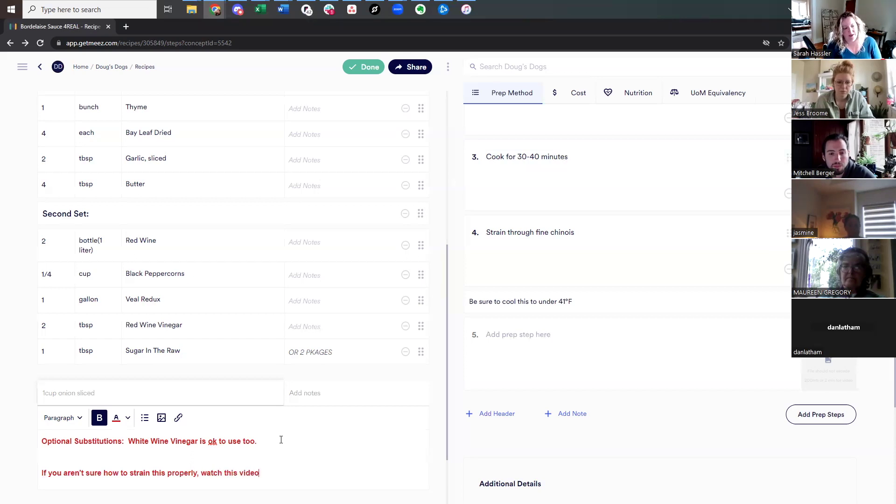
pyautogui.moveTo(271, 473); pyautogui.dragTo(227, 474)
pyautogui.click(177, 419)
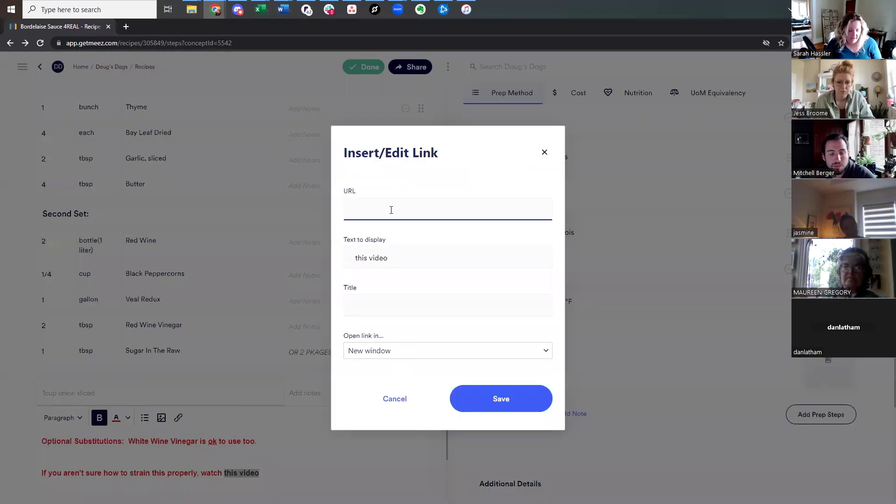
pyautogui.write('https://www.youtube.com/')
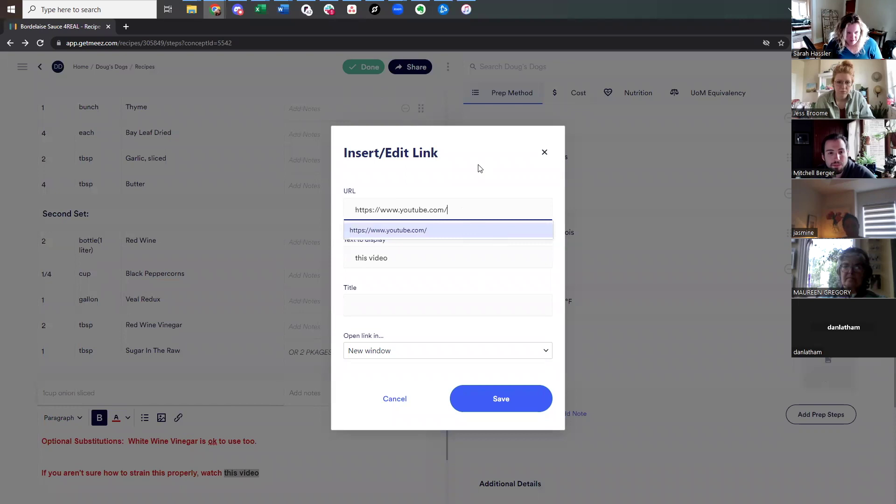
pyautogui.press('Escape')
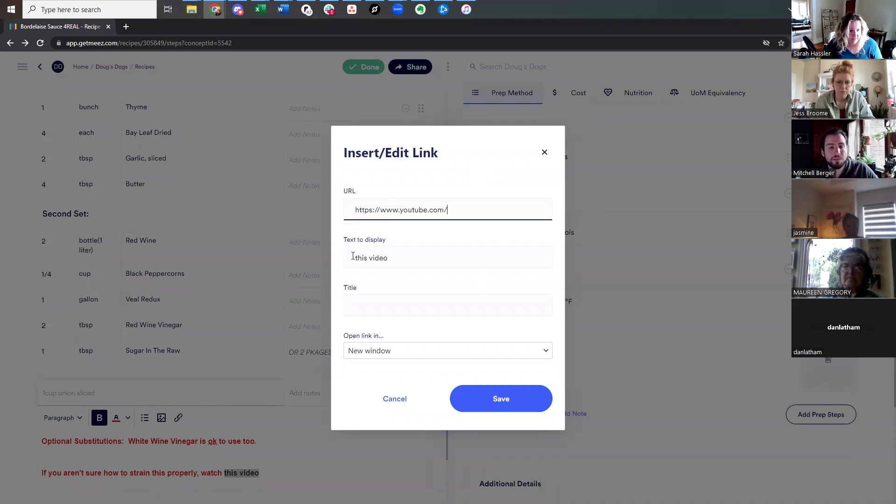
pyautogui.click(356, 353)
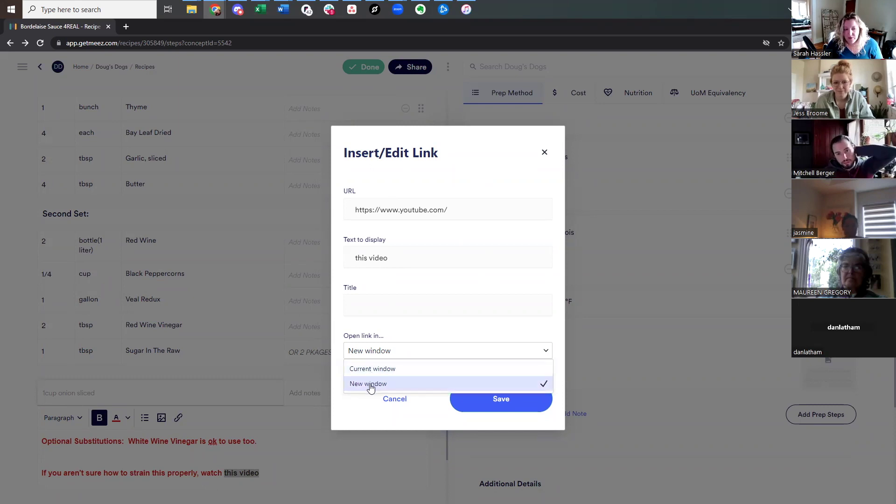
pyautogui.click(353, 415)
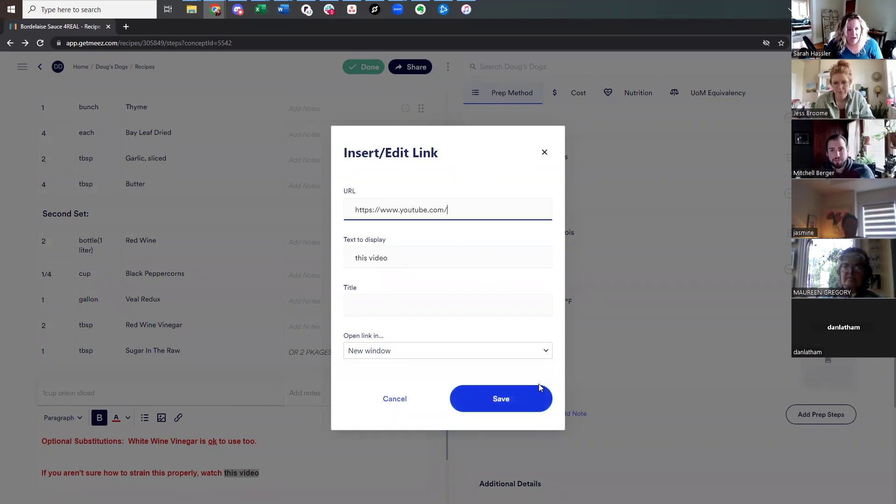
pyautogui.click(509, 401)
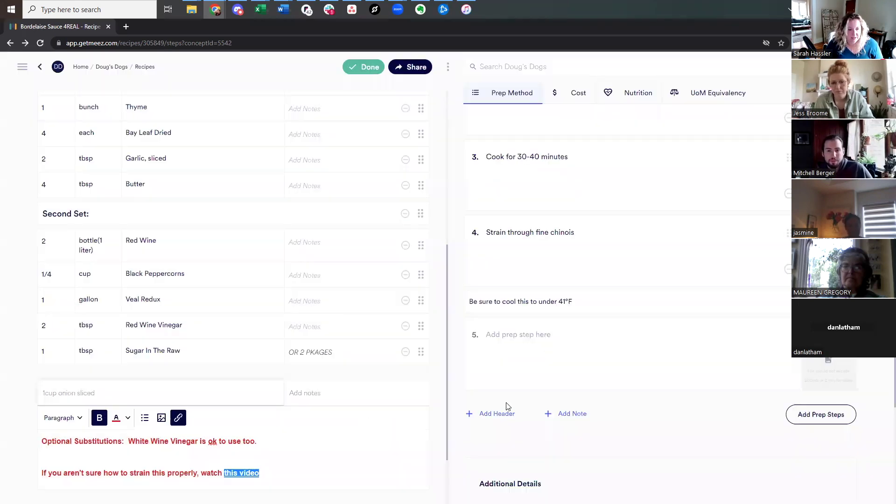
pyautogui.click(361, 68)
# Test the note's "this video" link, then return to the recipe and review the ingredient list with its note
pyautogui.scroll(-2, 320, 332)
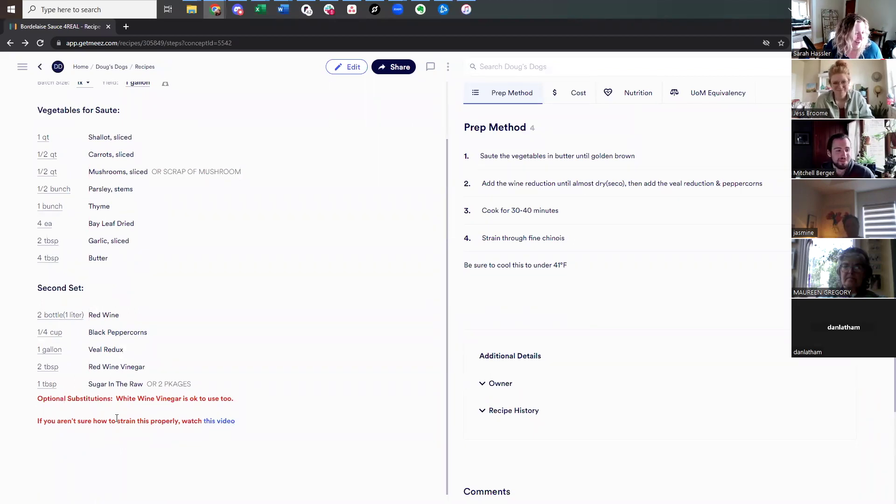
pyautogui.click(218, 421)
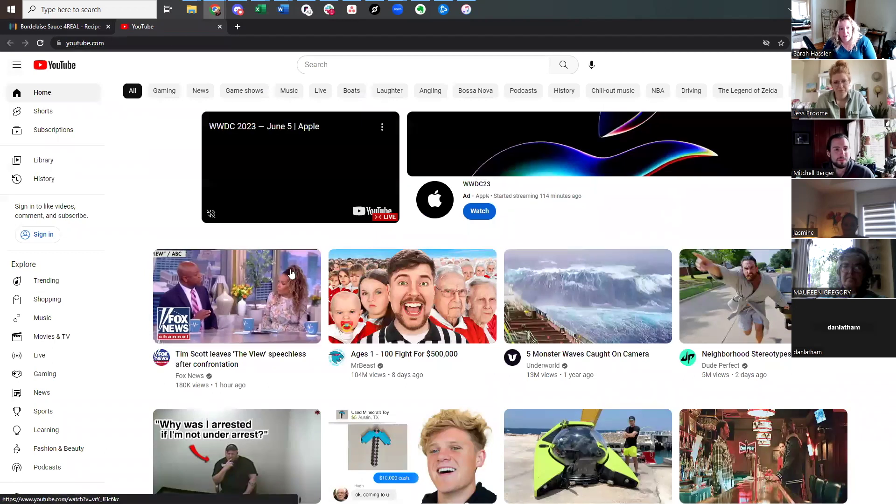
pyautogui.hotkey('ctrl', 'shift', 'Tab')
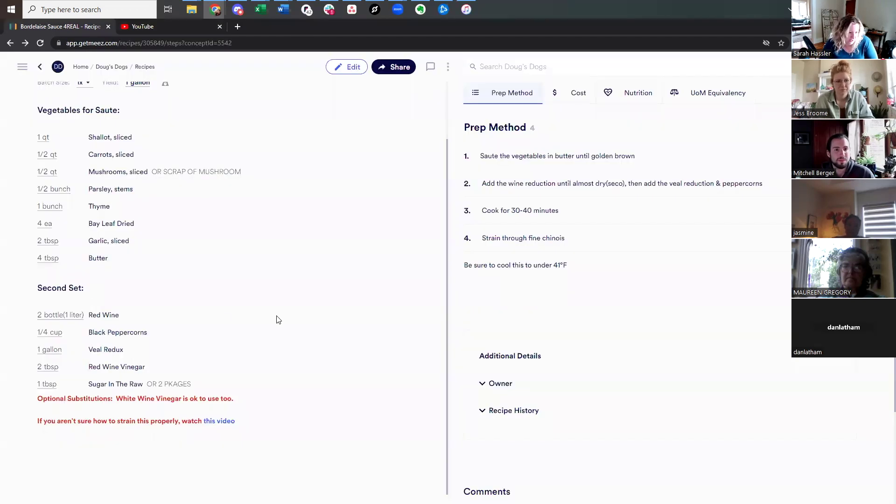
pyautogui.scroll(2, 249, 460)
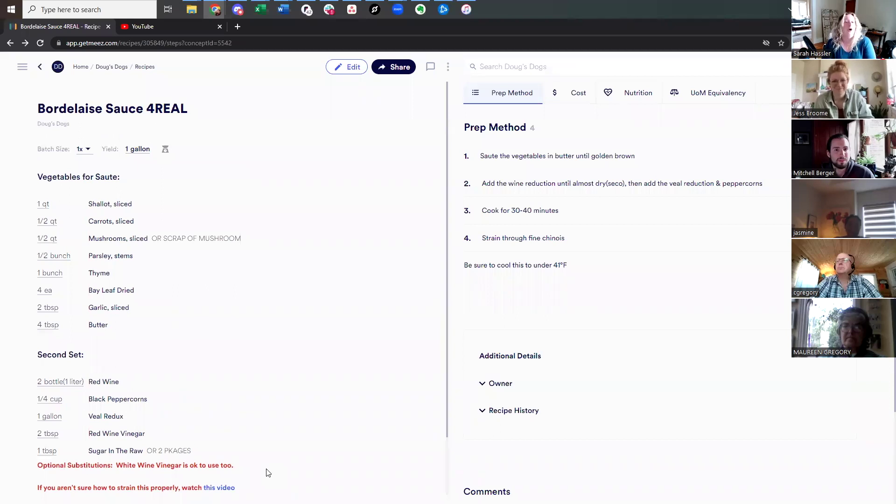
pyautogui.scroll(-2, 269, 473)
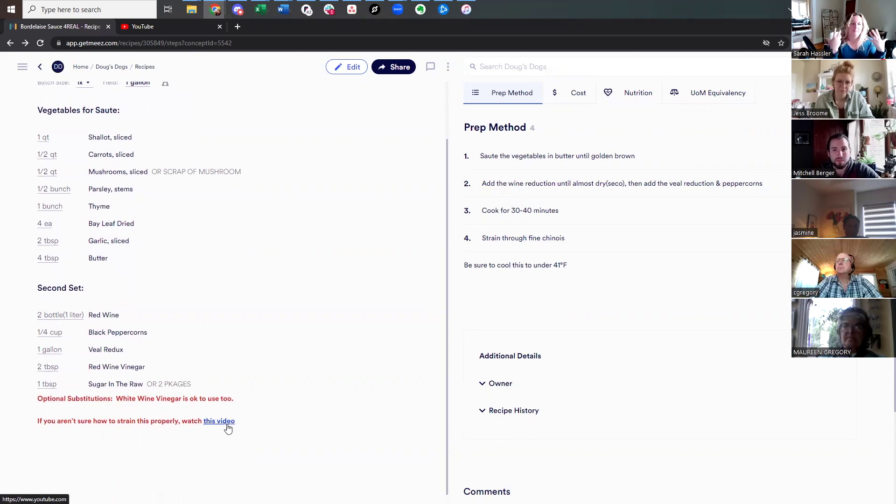
pyautogui.scroll(2, 244, 416)
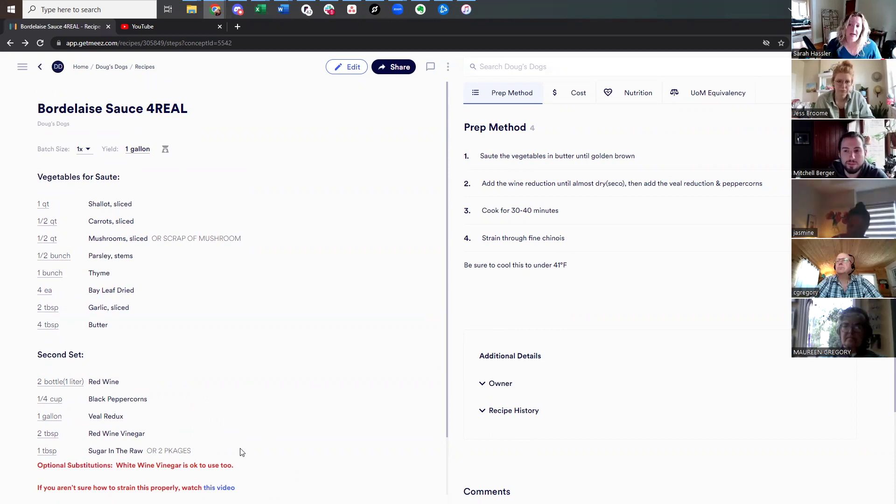
# Reopen the recipe for editing and move the optional substitutions note above the "Vegetables for Saute:" header
pyautogui.click(347, 70)
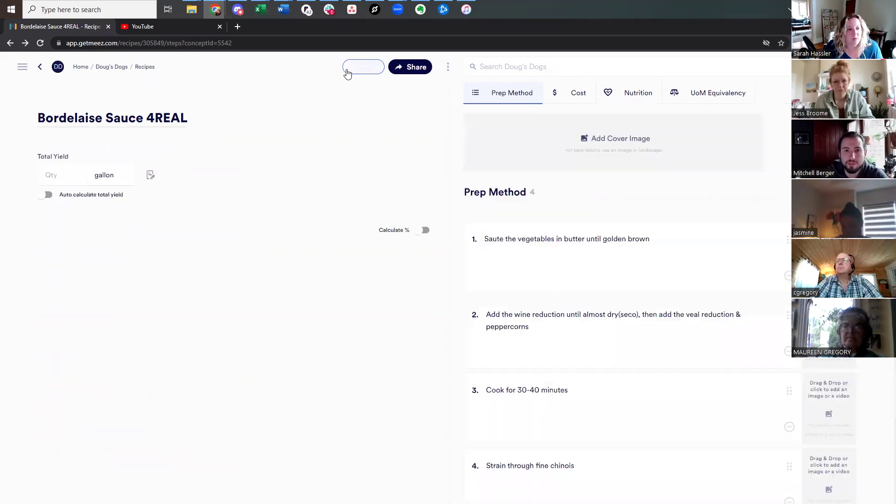
pyautogui.scroll(-6, 355, 256)
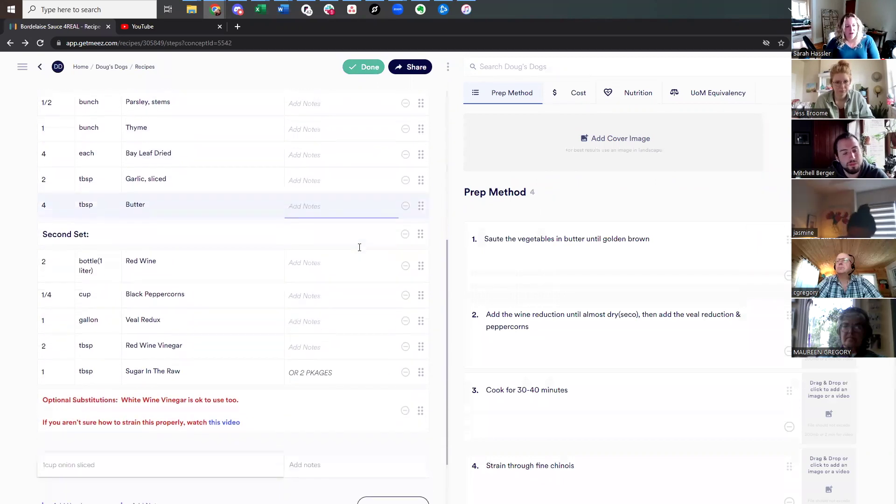
pyautogui.scroll(4, 360, 248)
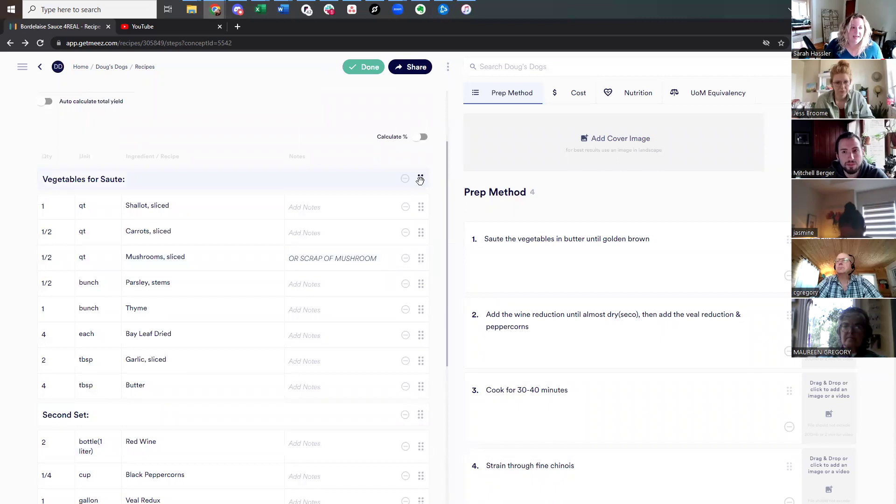
pyautogui.moveTo(419, 181); pyautogui.dragTo(418, 211)
pyautogui.scroll(-3, 407, 345)
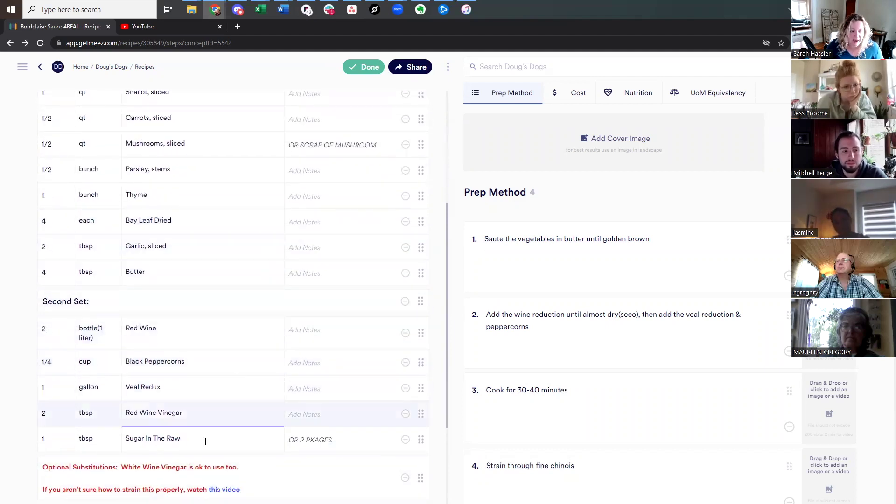
pyautogui.scroll(-2, 205, 444)
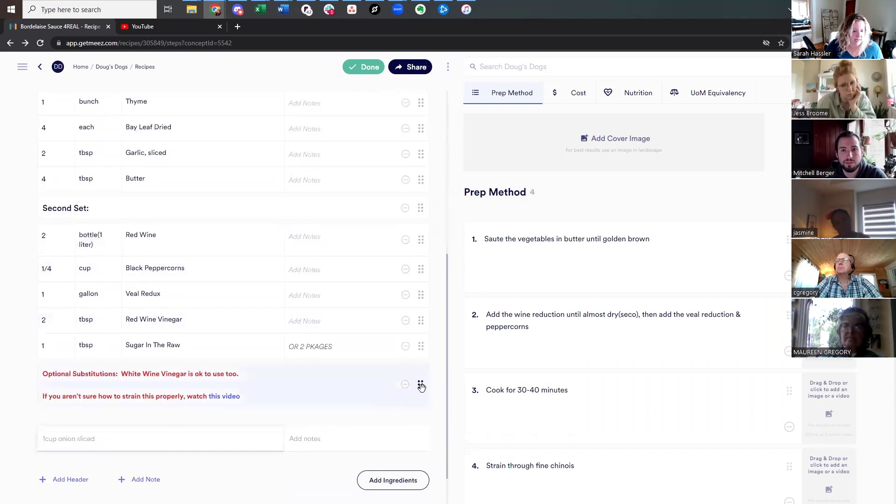
pyautogui.moveTo(420, 385); pyautogui.dragTo(410, 226)
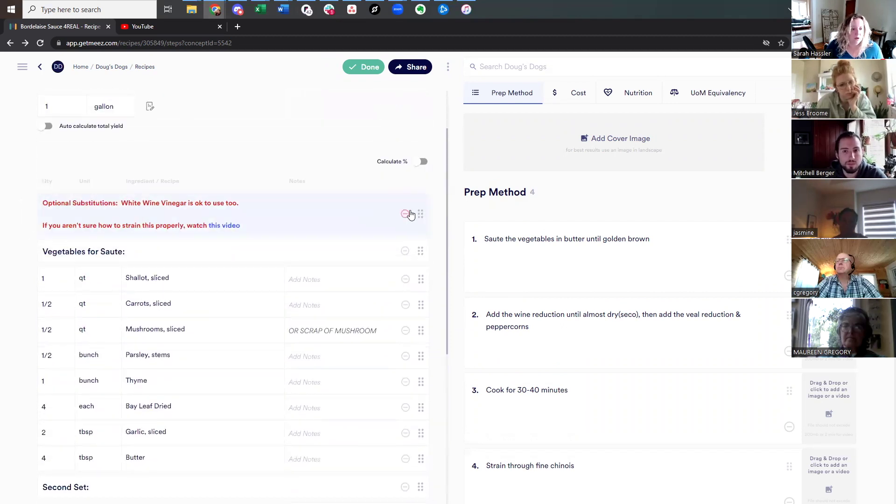
# Move the note "Be sure to cool this to under 41°F" above prep step 1 and finish editing the recipe
pyautogui.scroll(-4, 648, 424)
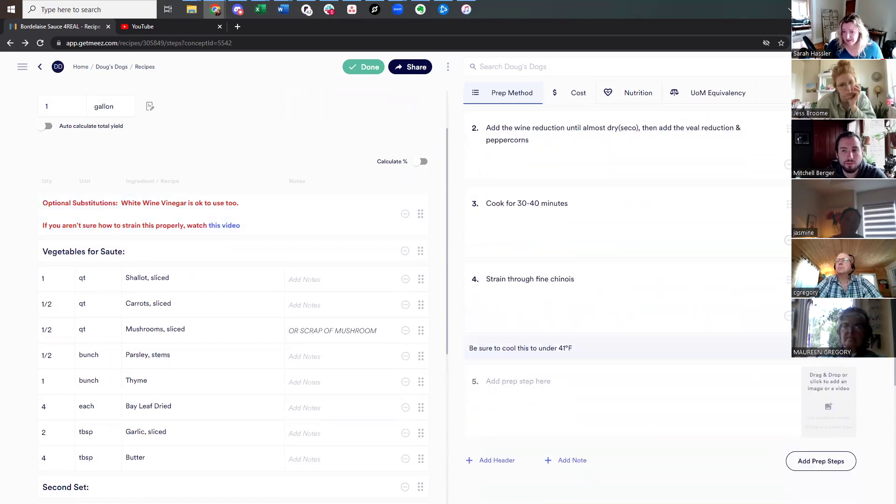
pyautogui.moveTo(789, 348); pyautogui.dragTo(679, 214)
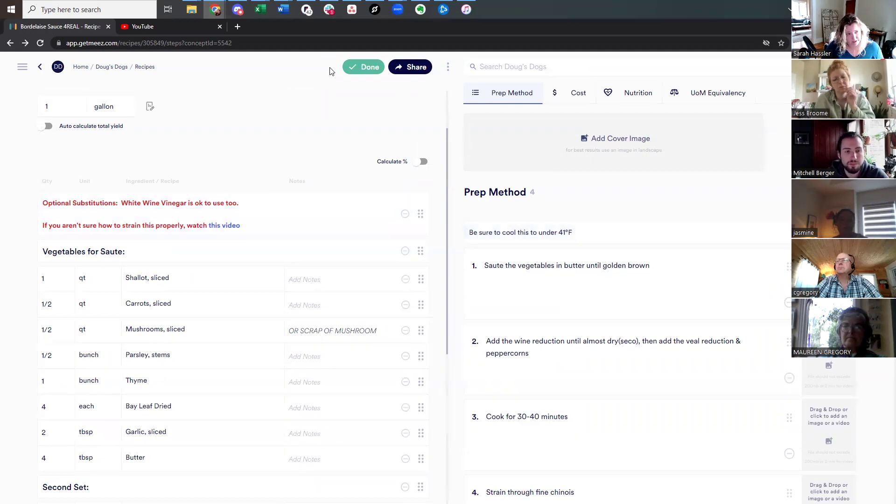
pyautogui.scroll(-10, 524, 420)
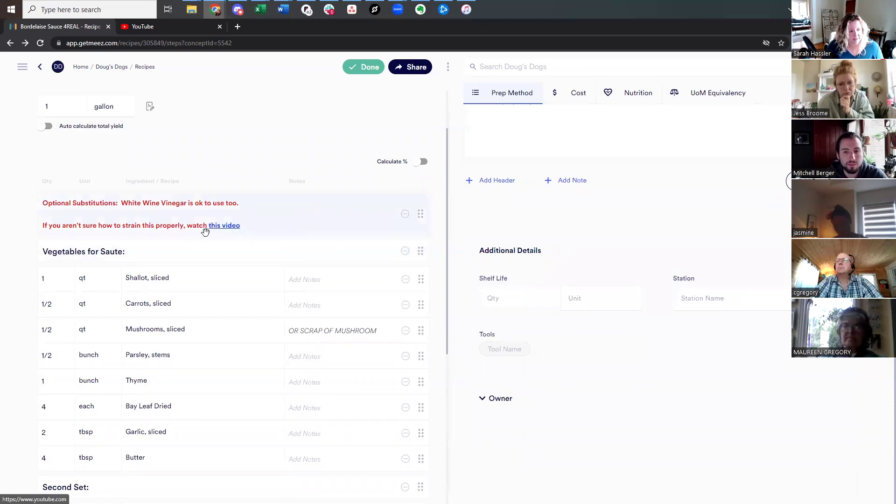
pyautogui.scroll(-5, 207, 389)
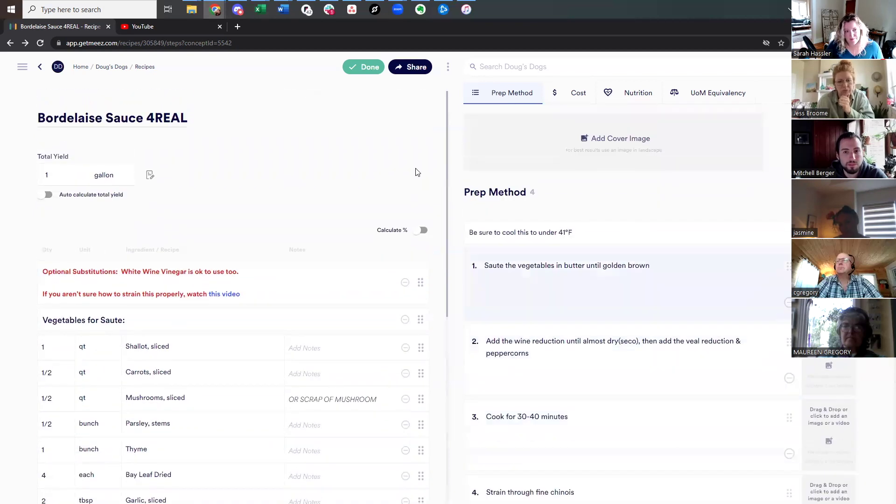
pyautogui.click(369, 67)
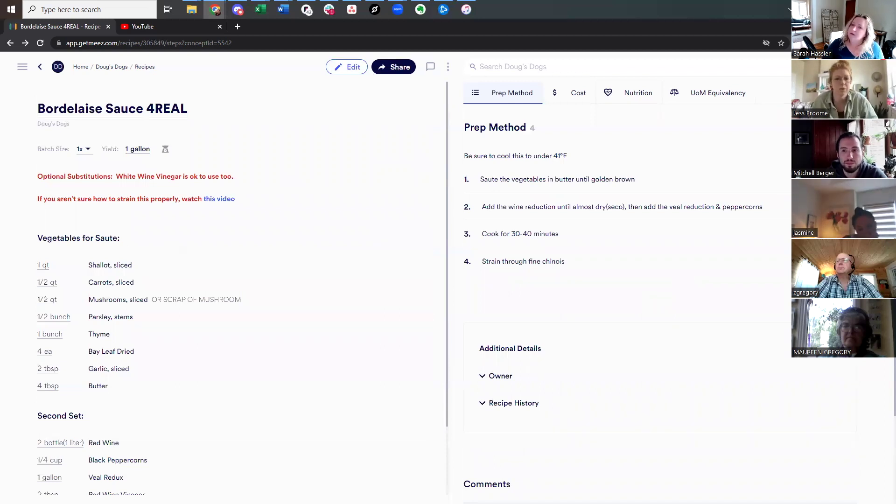
# Reopen the recipe for editing and add Salt as an ingredient without a quantity, below Sugar In The Raw
pyautogui.click(347, 68)
pyautogui.scroll(-7, 374, 327)
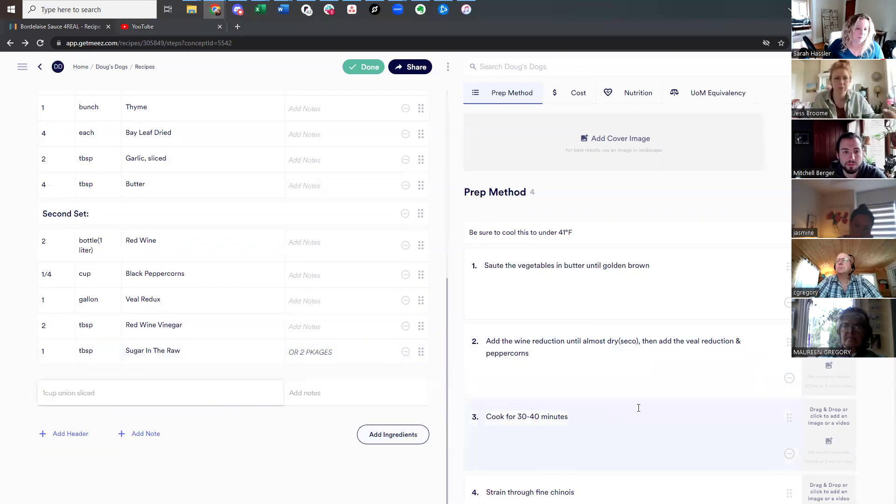
pyautogui.scroll(-3, 639, 407)
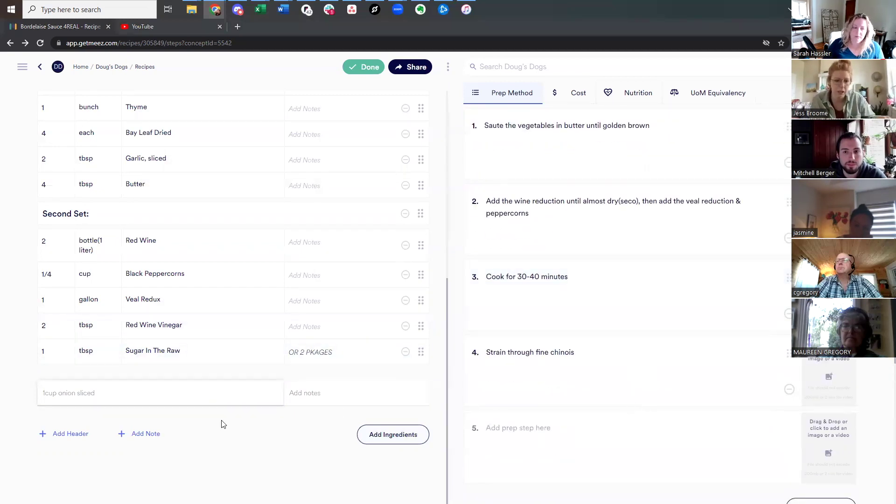
pyautogui.click(202, 387)
pyautogui.scroll(1, 326, 462)
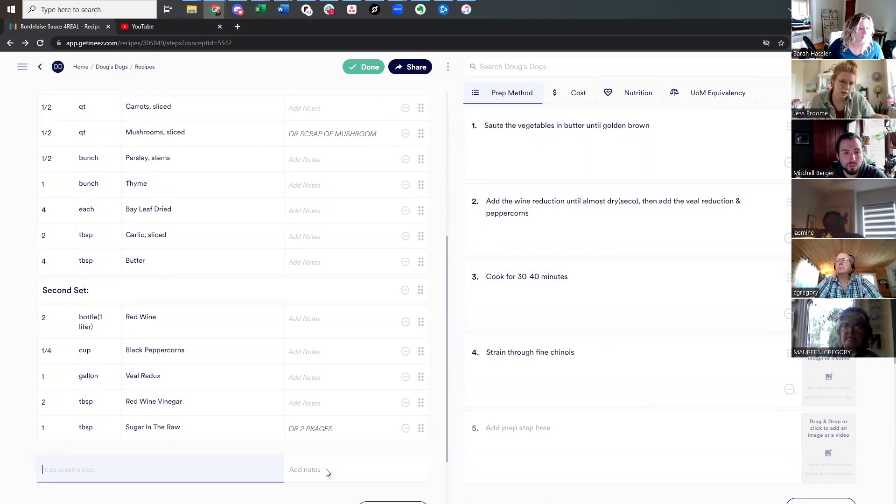
pyautogui.scroll(-1, 324, 469)
pyautogui.write('Salt')
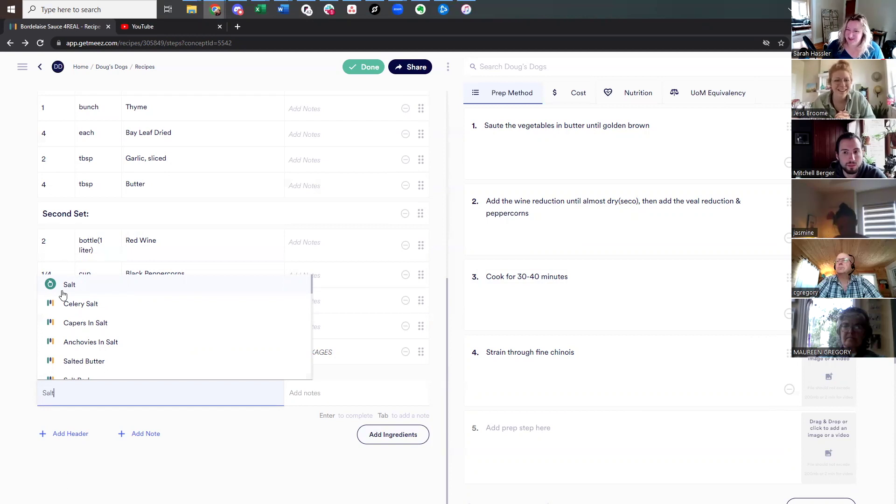
pyautogui.click(63, 293)
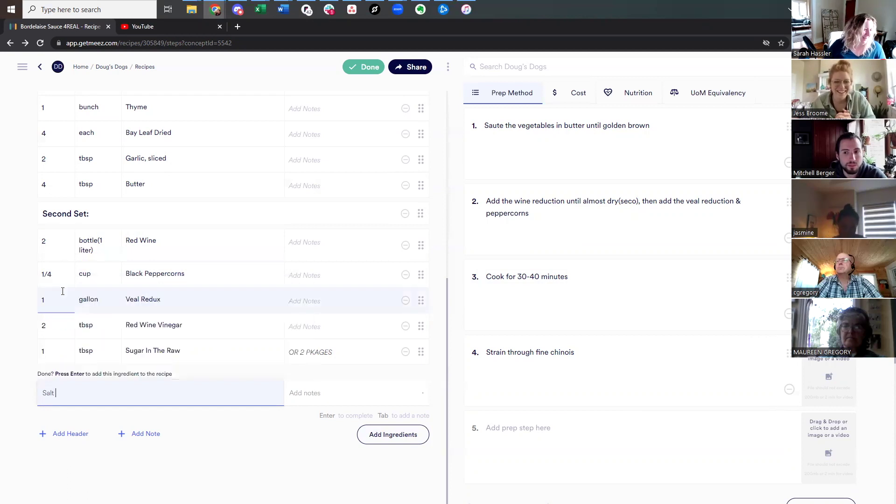
pyautogui.press('Return')
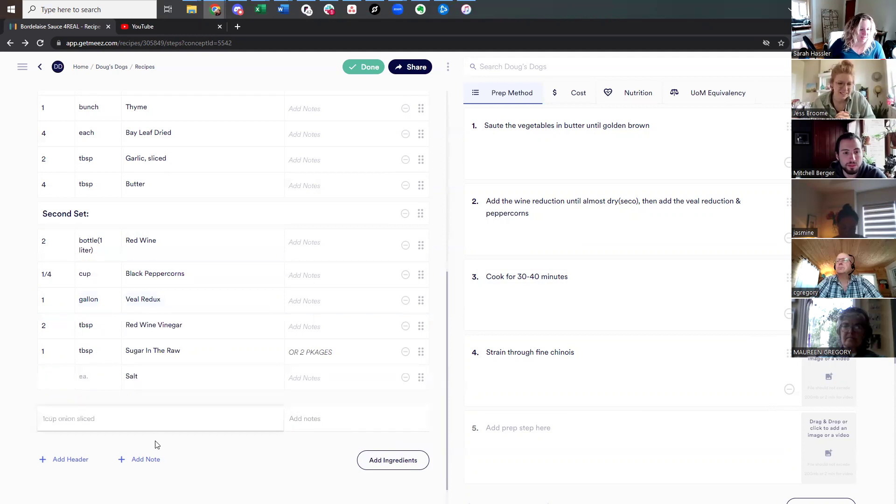
pyautogui.click(146, 415)
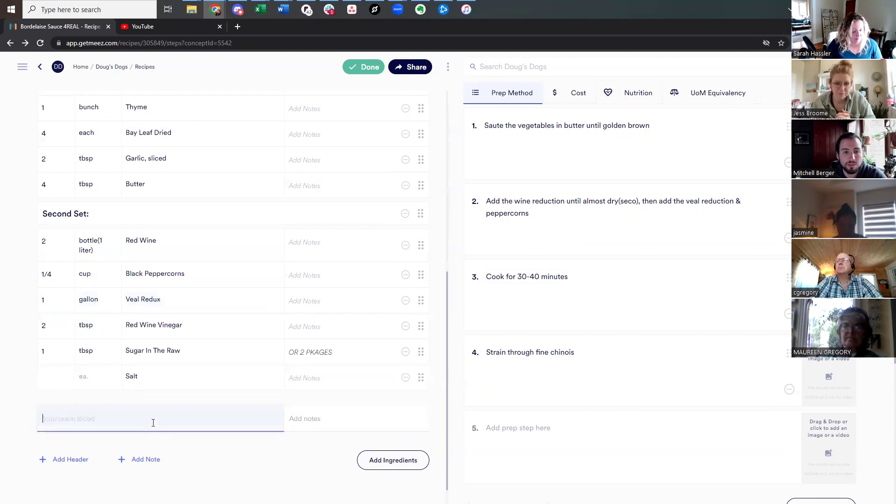
pyautogui.write('Salt')
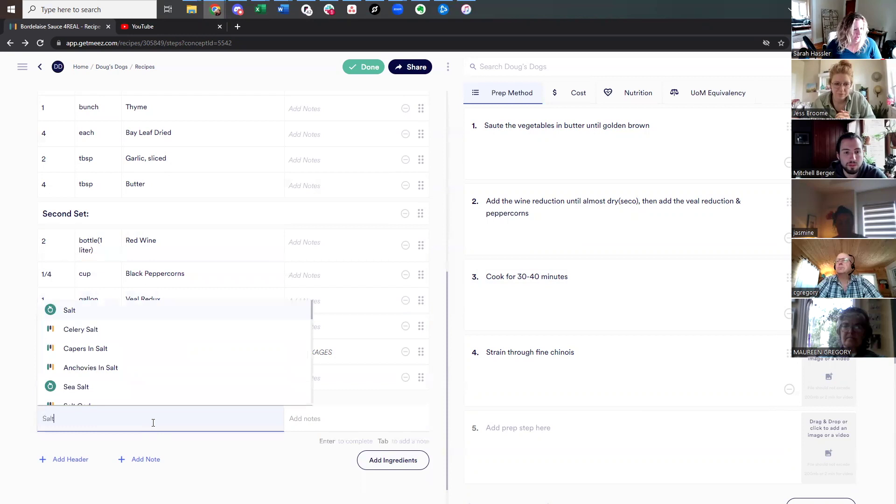
pyautogui.click(79, 318)
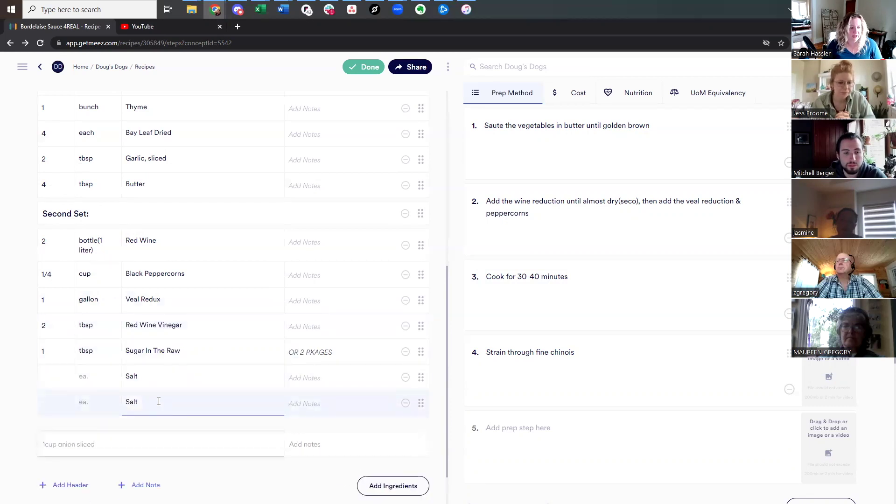
pyautogui.click(406, 403)
pyautogui.click(125, 419)
pyautogui.write('Salt')
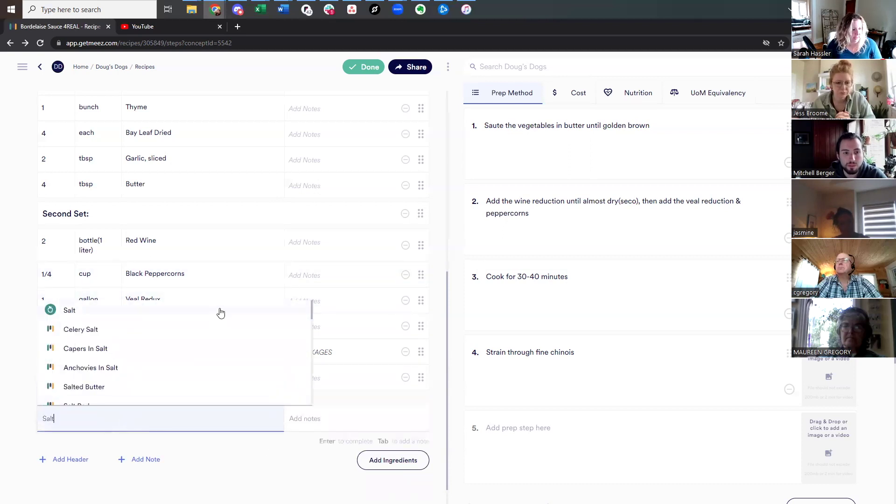
pyautogui.click(220, 310)
pyautogui.press('Return')
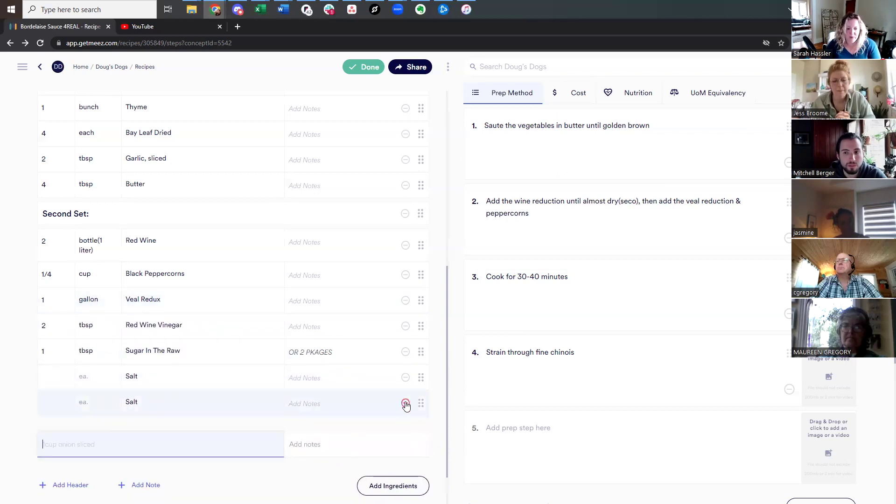
pyautogui.click(406, 404)
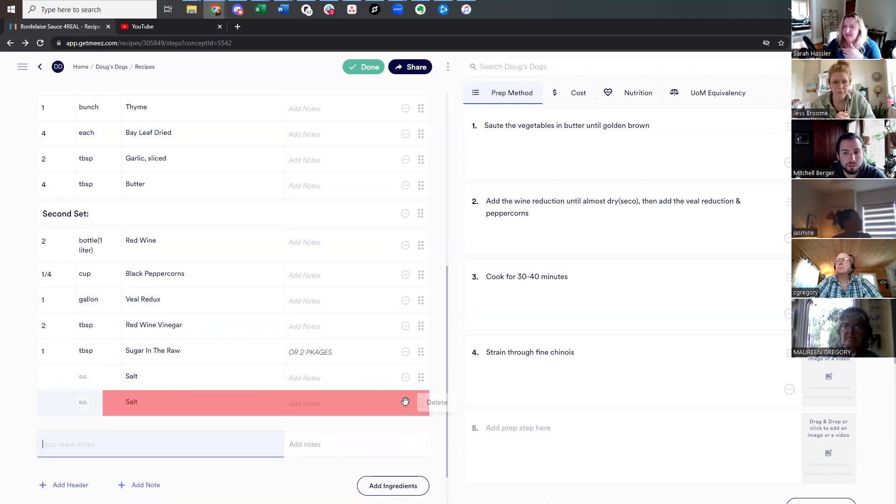
pyautogui.click(59, 374)
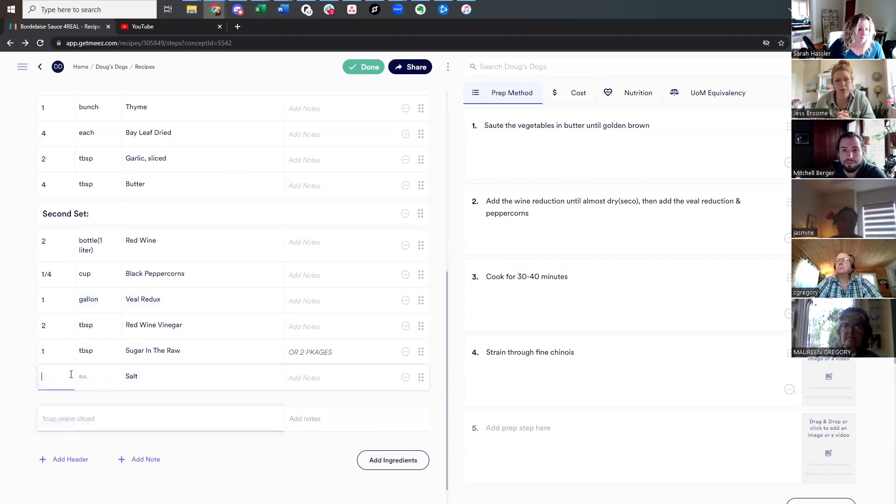
# Add "to taste Salt" as an ingredient and delete the earlier Salt row that has no unit
pyautogui.click(74, 419)
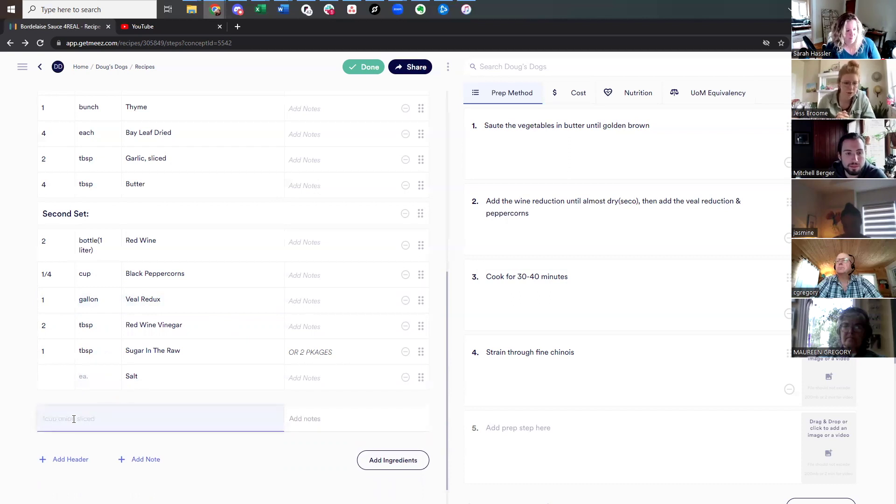
pyautogui.write('to tast')
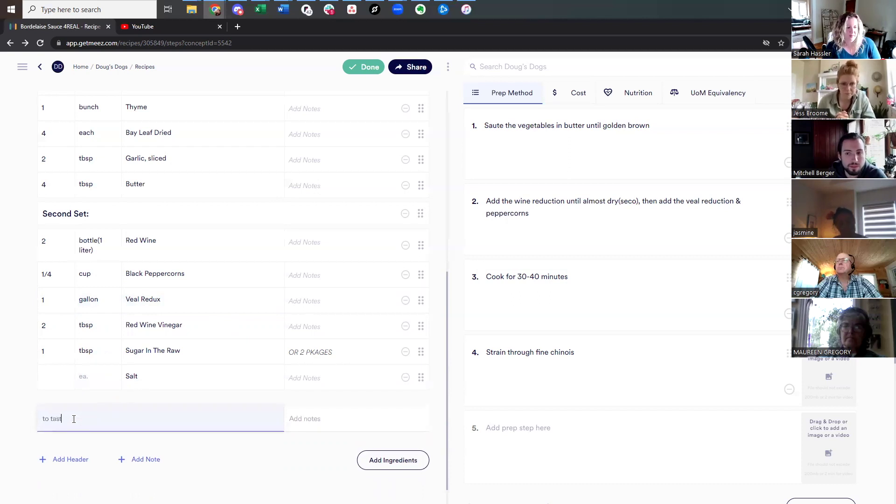
pyautogui.write('e Sa')
pyautogui.press('BackSpace')
pyautogui.write('Salt')
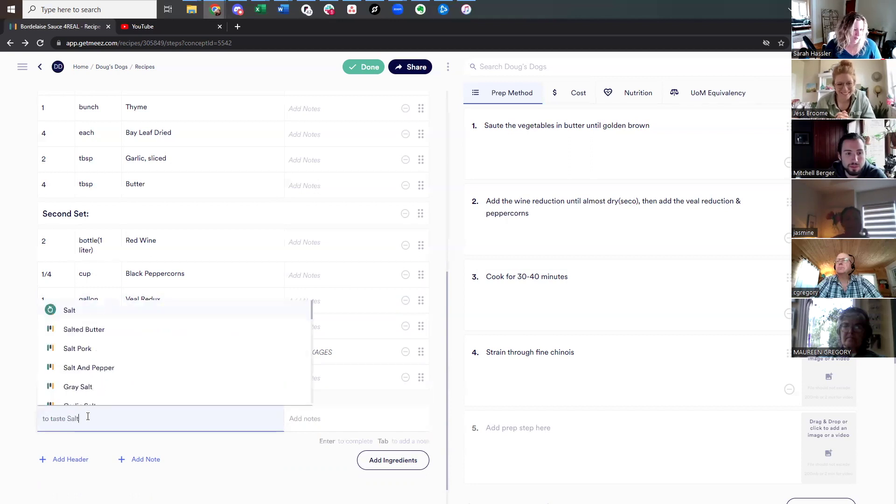
pyautogui.click(85, 316)
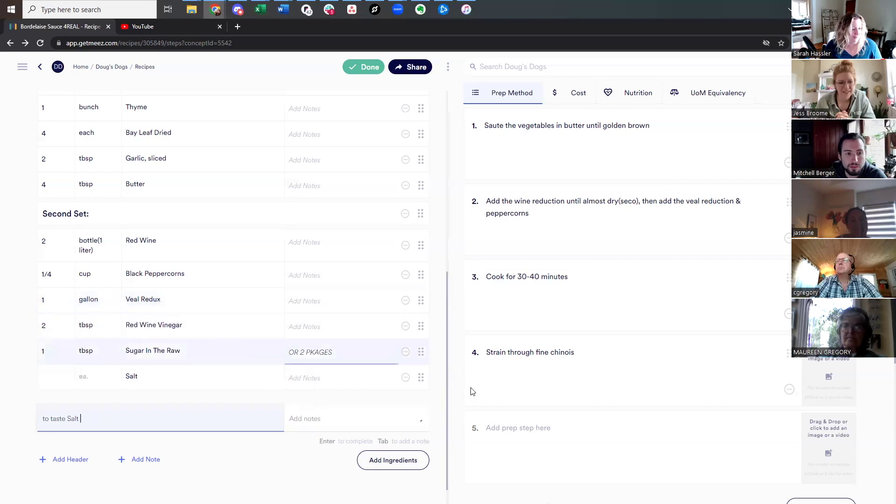
pyautogui.click(569, 434)
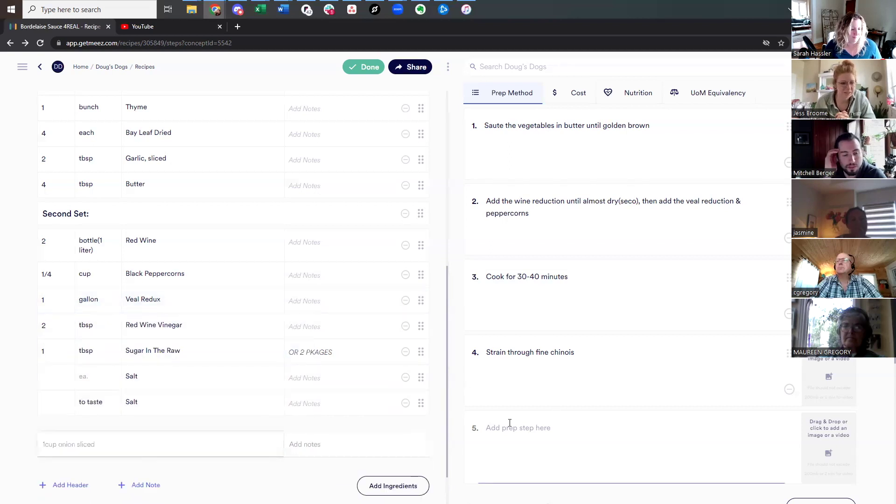
pyautogui.click(406, 377)
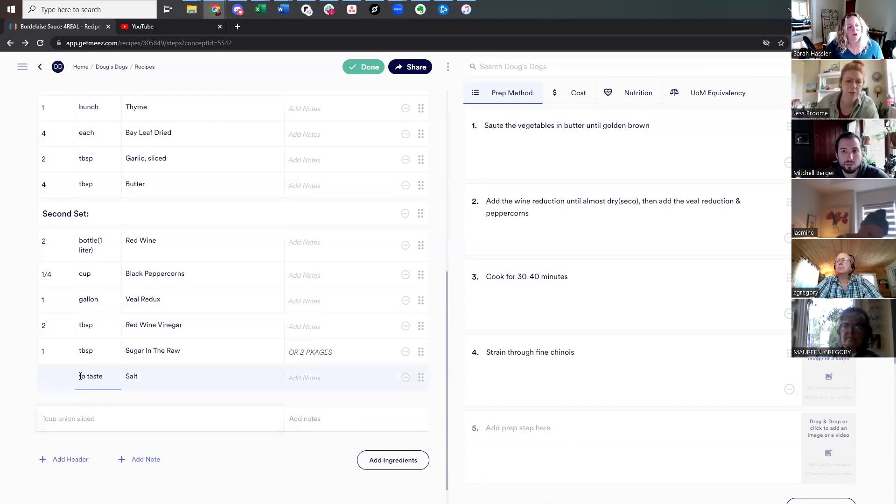
# Check the unit options for the Salt ingredient, then finish editing the recipe and look over its ingredient list
pyautogui.click(80, 376)
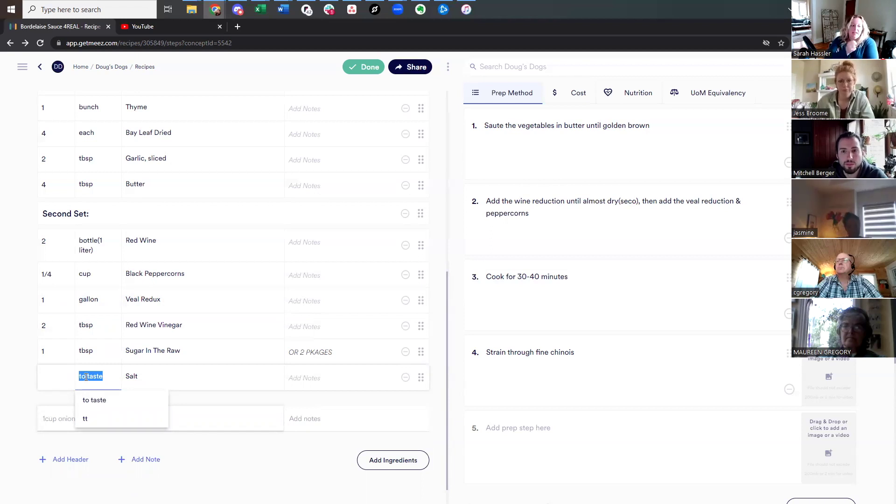
pyautogui.scroll(5, 88, 135)
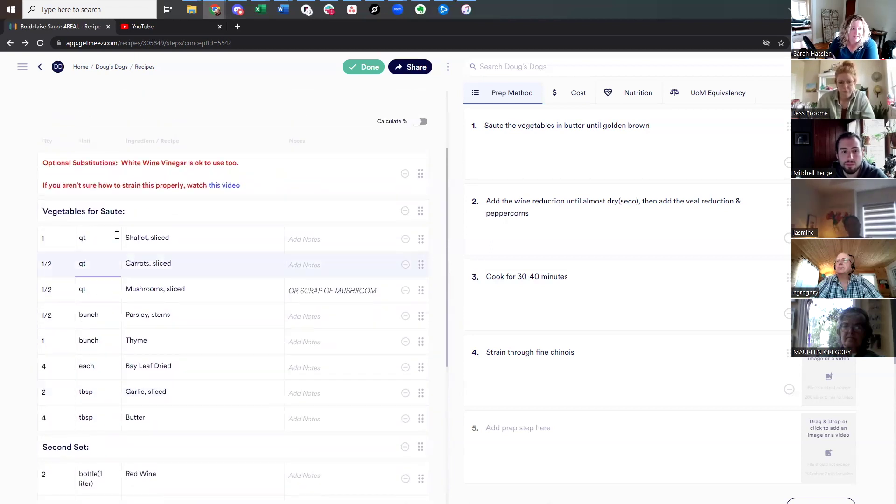
pyautogui.scroll(-5, 100, 424)
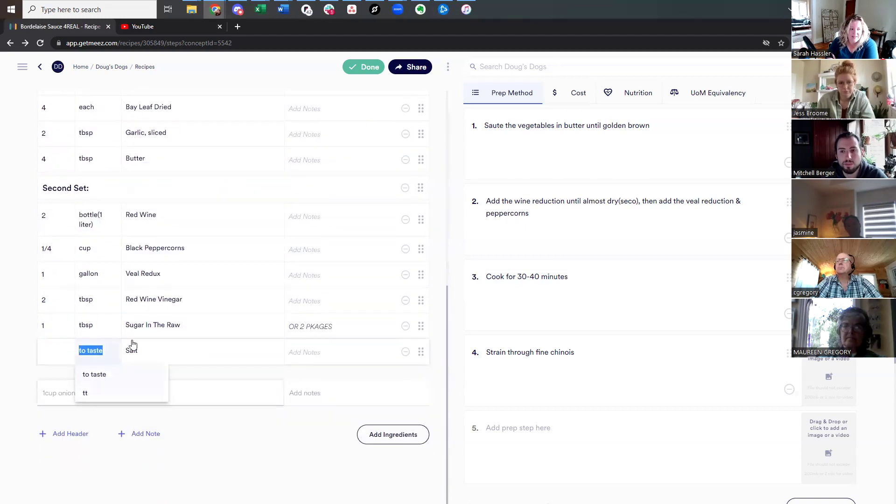
pyautogui.click(367, 70)
pyautogui.scroll(-3, 117, 450)
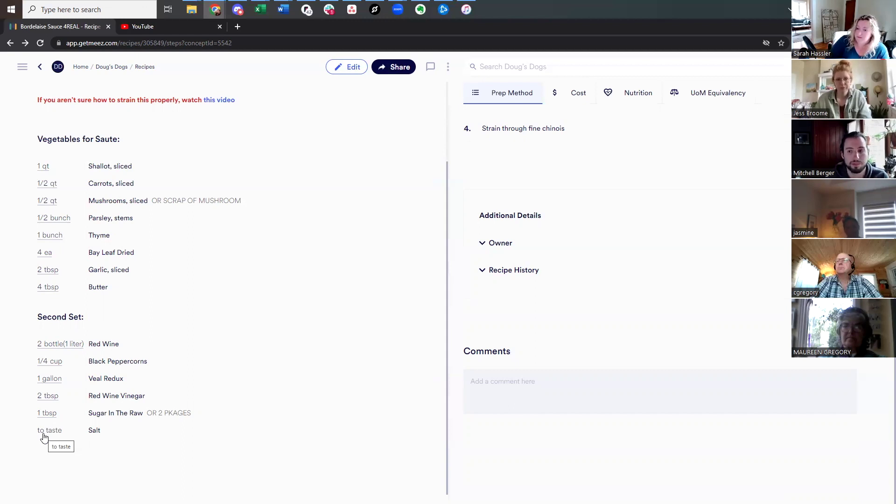
pyautogui.scroll(2, 392, 350)
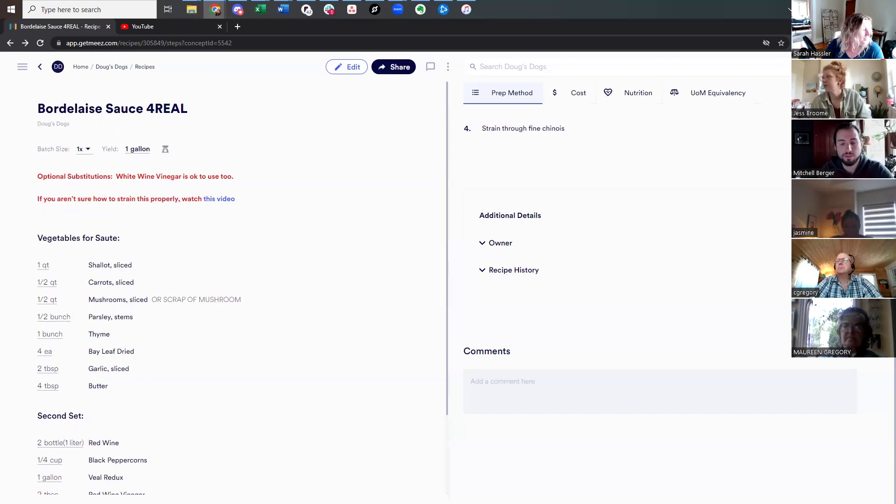
pyautogui.scroll(2, 561, 236)
pyautogui.scroll(1, 561, 236)
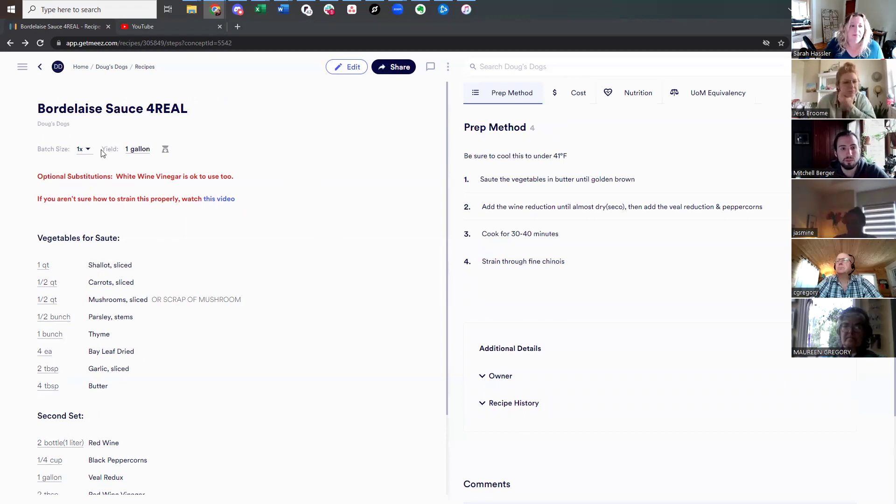
# Reopen the recipe for editing, clear the total yield's quantity and unit, and finish editing
pyautogui.click(353, 69)
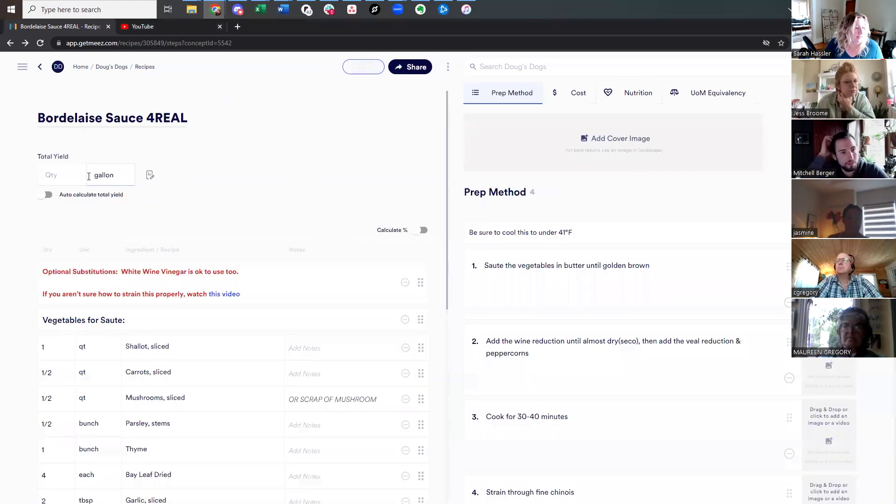
pyautogui.click(68, 174)
pyautogui.press('Tab')
pyautogui.press('BackSpace')
pyautogui.hotkey('shift', 'Tab')
pyautogui.press('BackSpace')
pyautogui.click(357, 68)
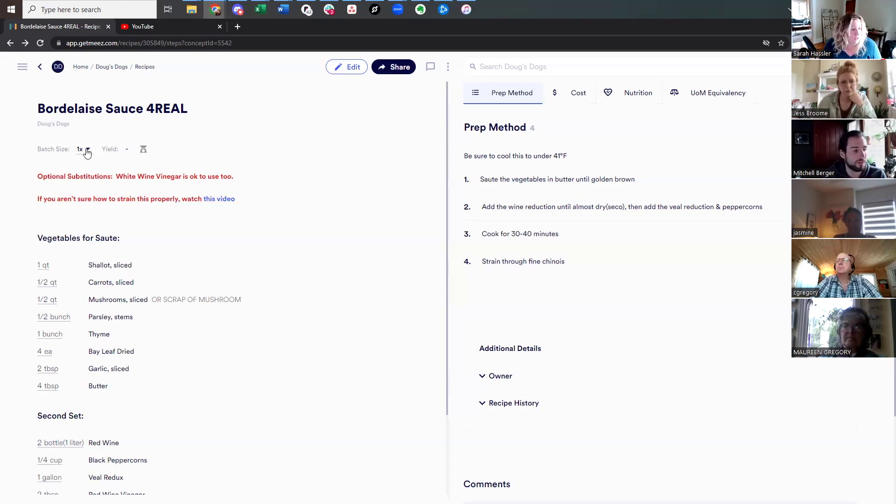
# Scale the recipe to a batch size of 5x and review the scaled quantities in both ingredient sections
pyautogui.scroll(-2, 280, 291)
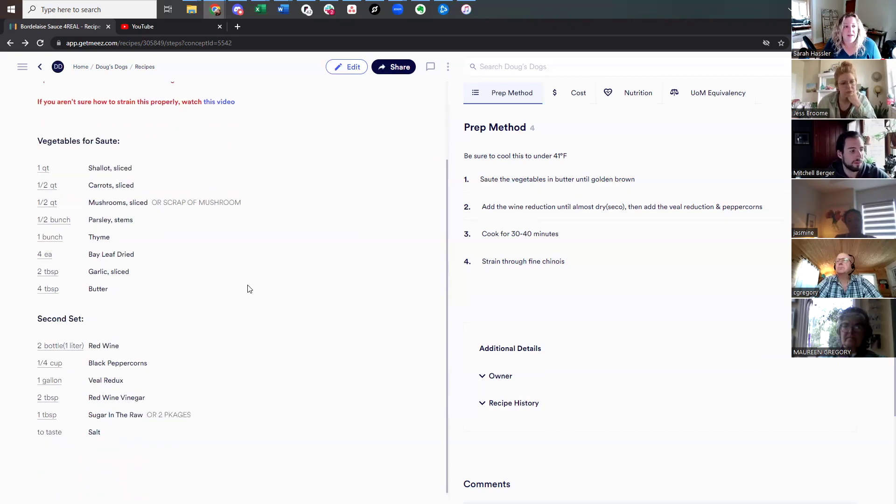
pyautogui.scroll(2, 249, 289)
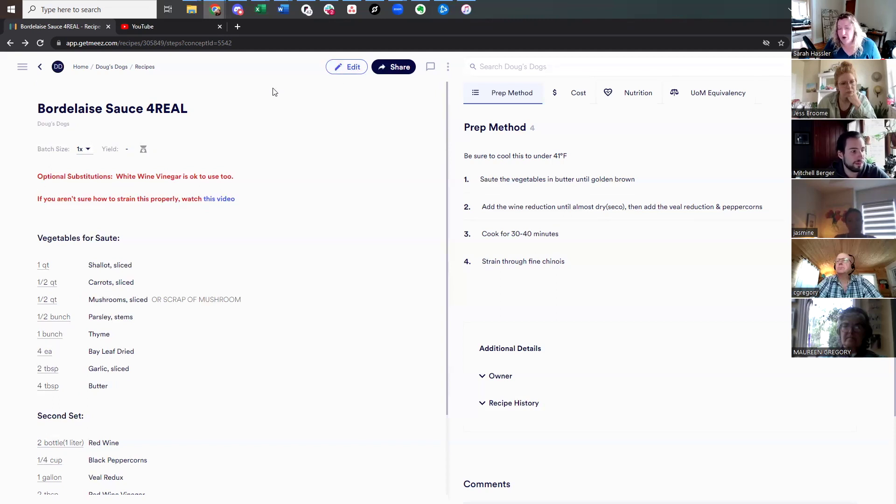
pyautogui.click(82, 150)
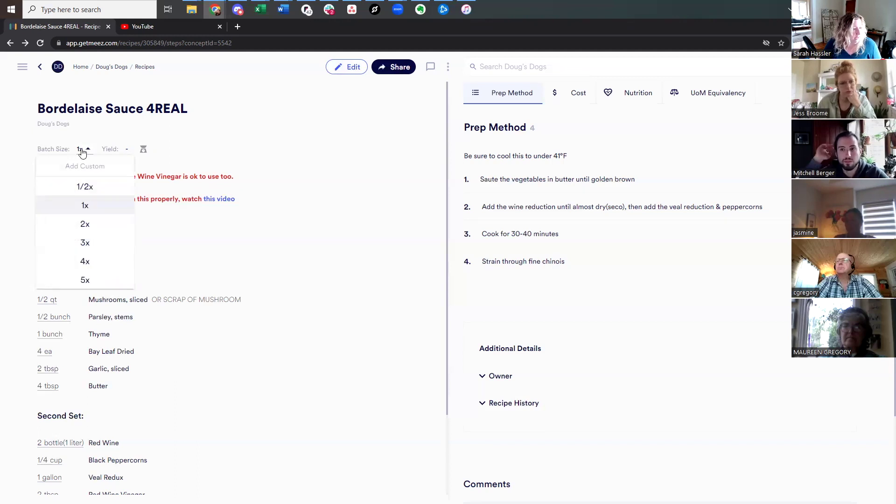
pyautogui.click(81, 149)
pyautogui.click(84, 149)
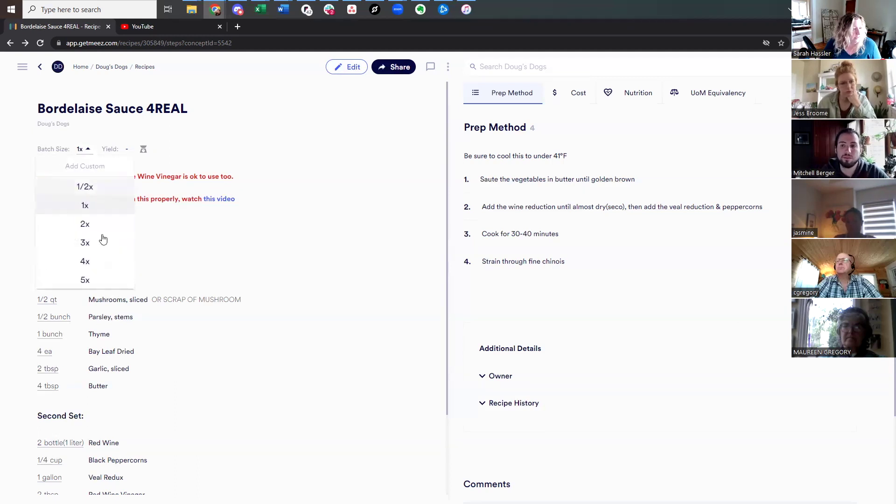
pyautogui.click(88, 279)
pyautogui.scroll(-2, 246, 196)
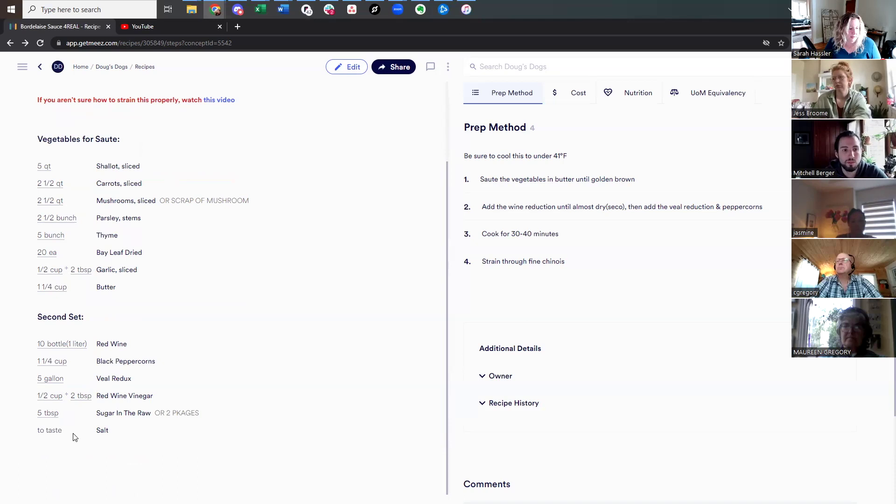
pyautogui.scroll(2, 73, 436)
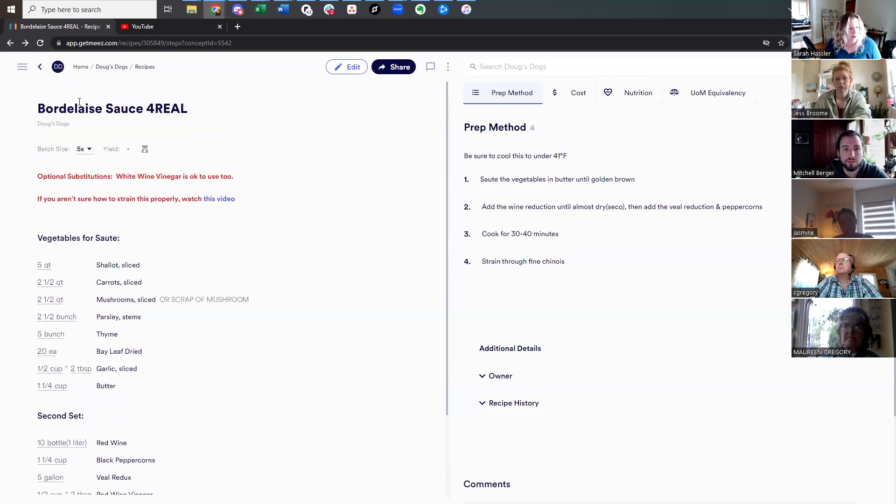
# Scale the recipe to a custom batch size of 25x
pyautogui.click(85, 151)
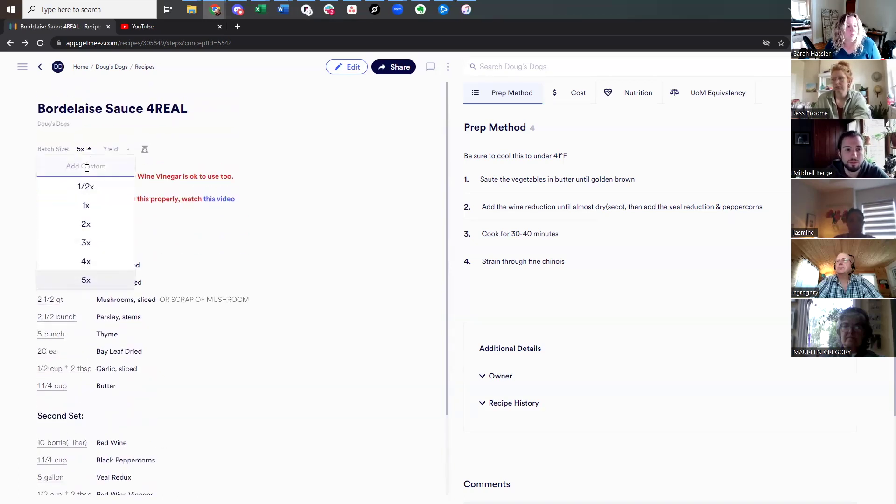
pyautogui.write('25')
pyautogui.press('Return')
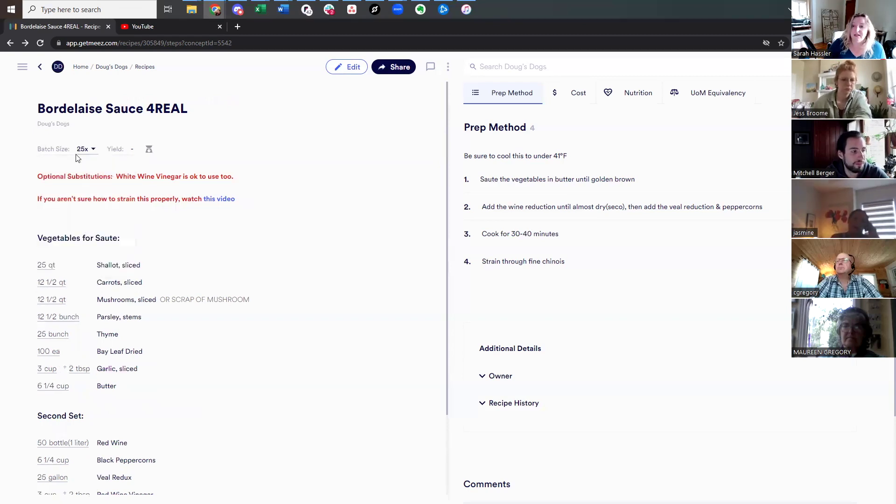
# Scale the recipe to a custom batch size of 500x and review the scaled ingredient quantities
pyautogui.click(89, 150)
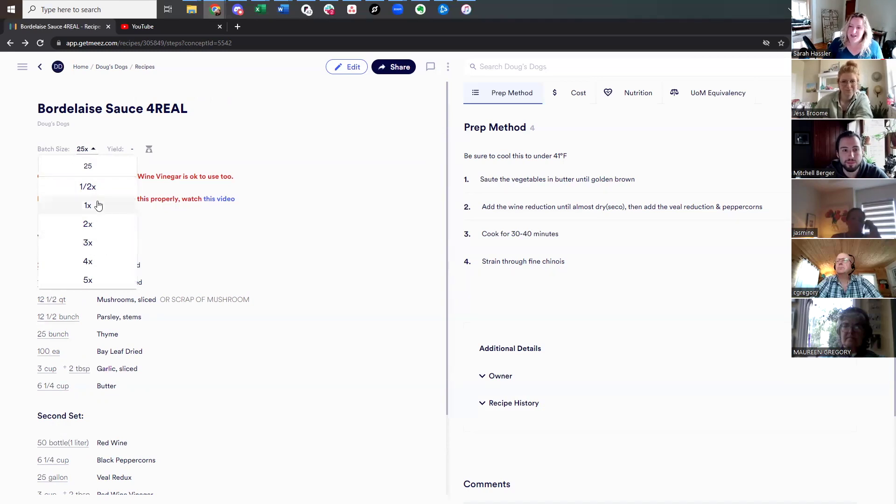
pyautogui.doubleClick(100, 167)
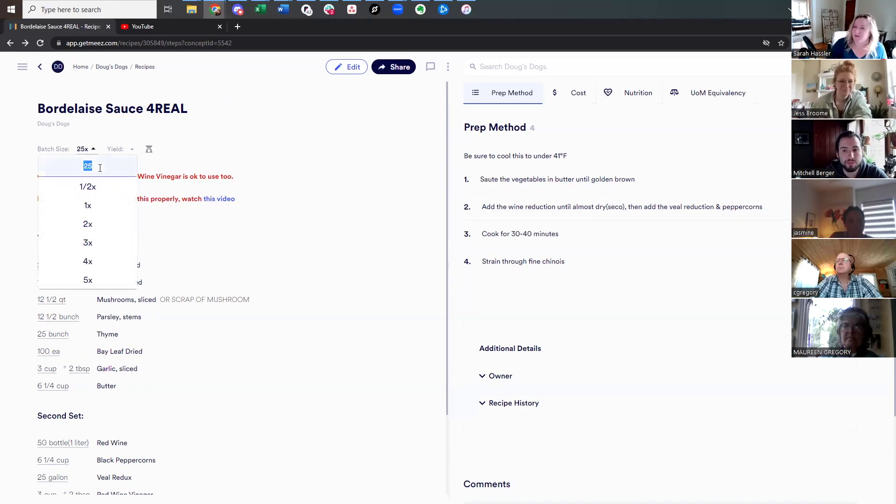
pyautogui.write('500')
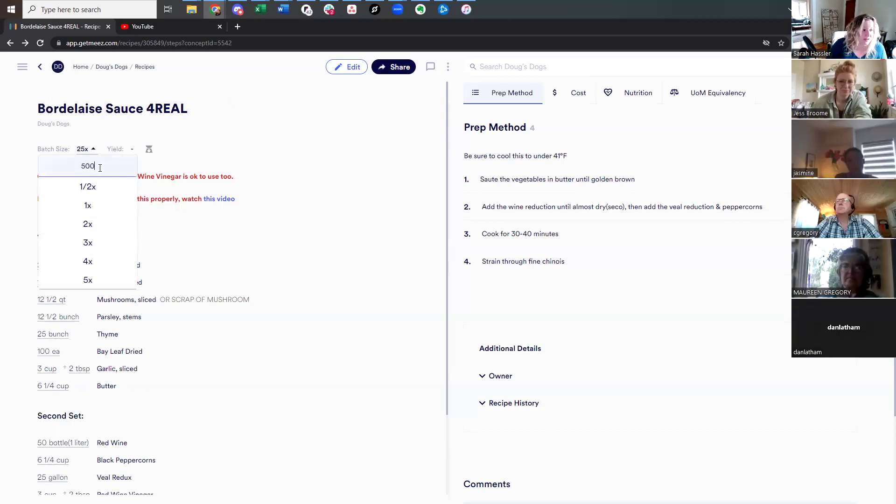
pyautogui.press('Return')
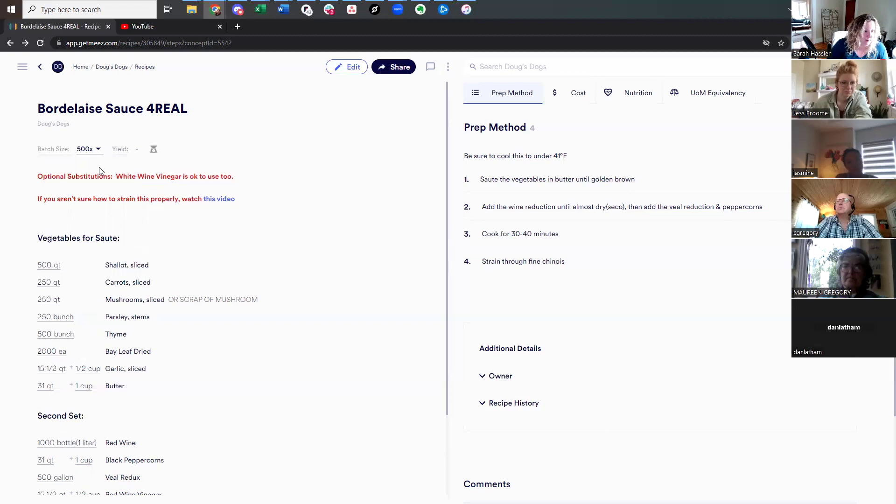
pyautogui.scroll(-2, 160, 195)
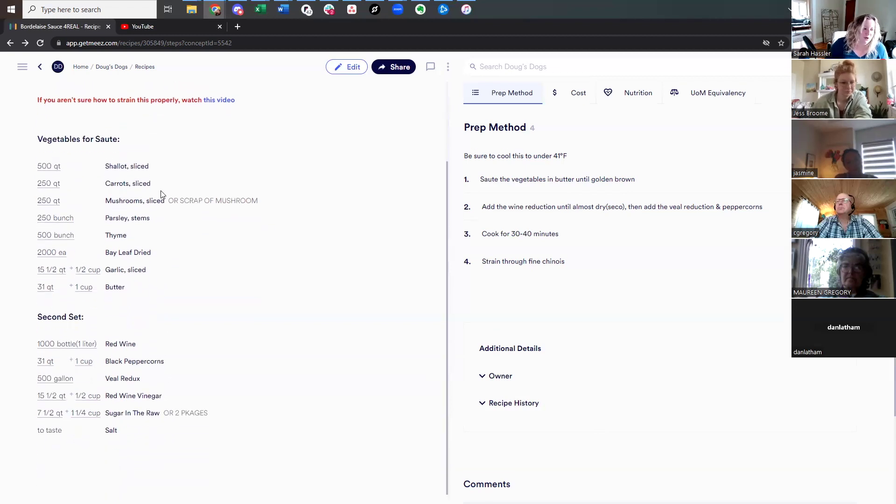
pyautogui.scroll(2, 160, 195)
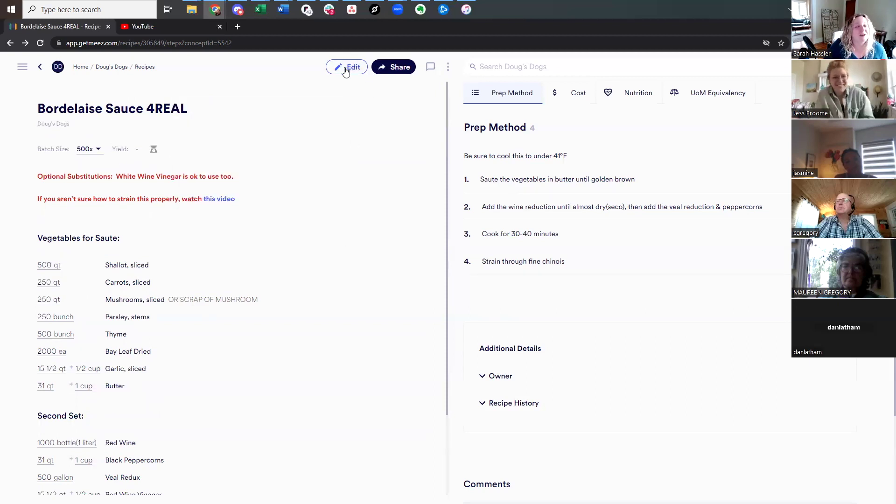
# Reopen the recipe for editing, set the total yield to 1 gallon, and finish editing
pyautogui.click(344, 68)
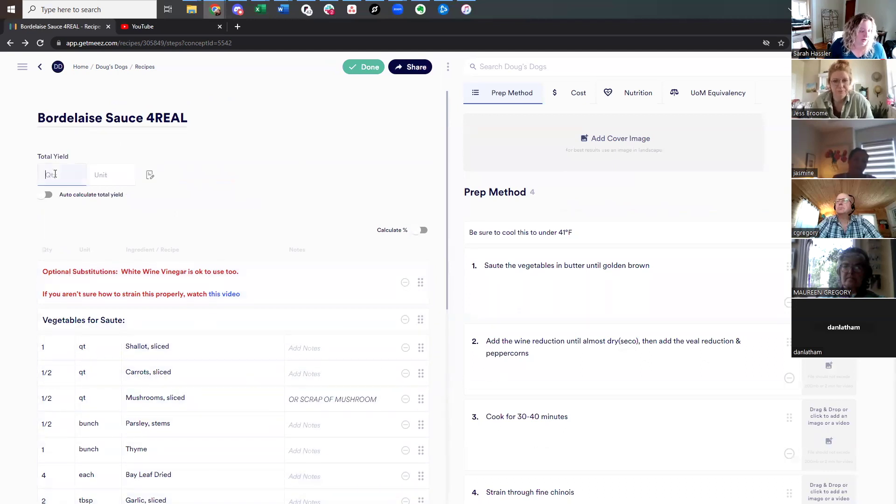
pyautogui.write('1')
pyautogui.press('Tab')
pyautogui.write('ga')
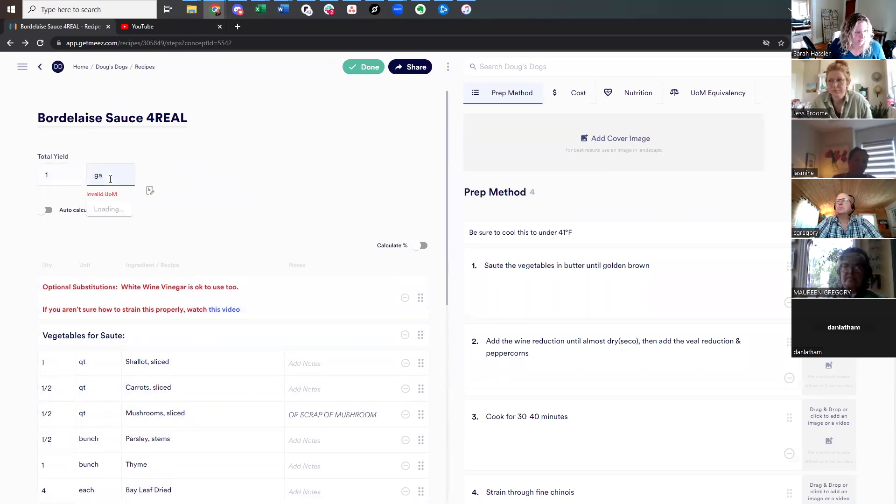
pyautogui.click(115, 229)
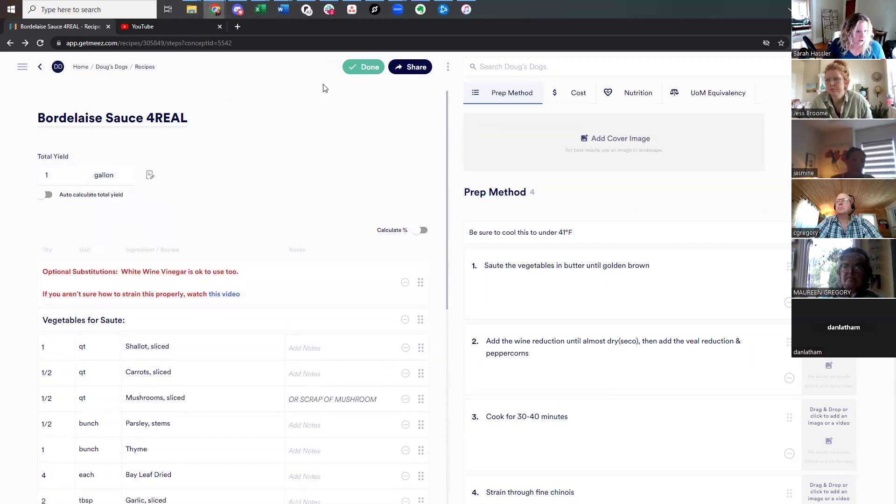
pyautogui.click(369, 68)
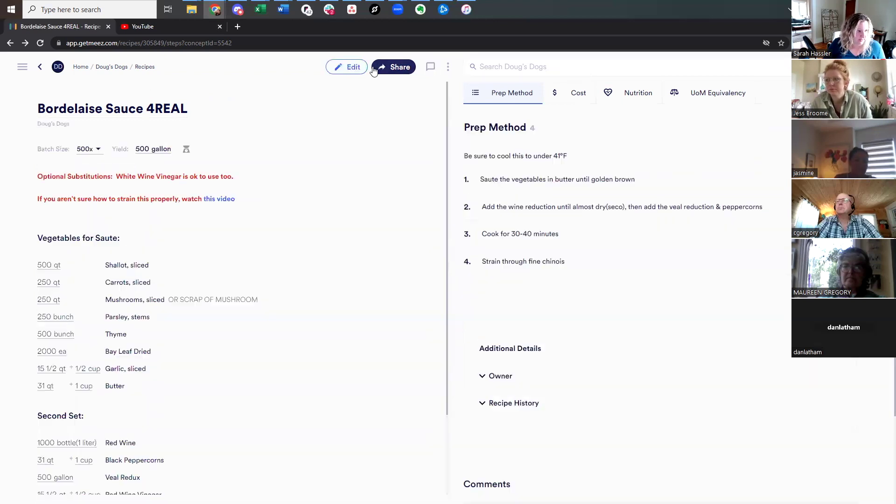
# Scale the recipe by its yield to 25 gallons
pyautogui.click(143, 151)
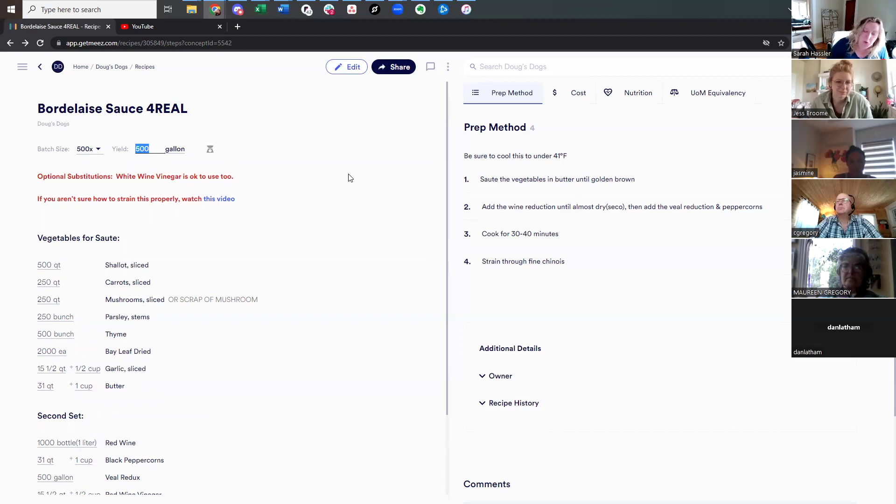
pyautogui.write('25')
pyautogui.press('Return')
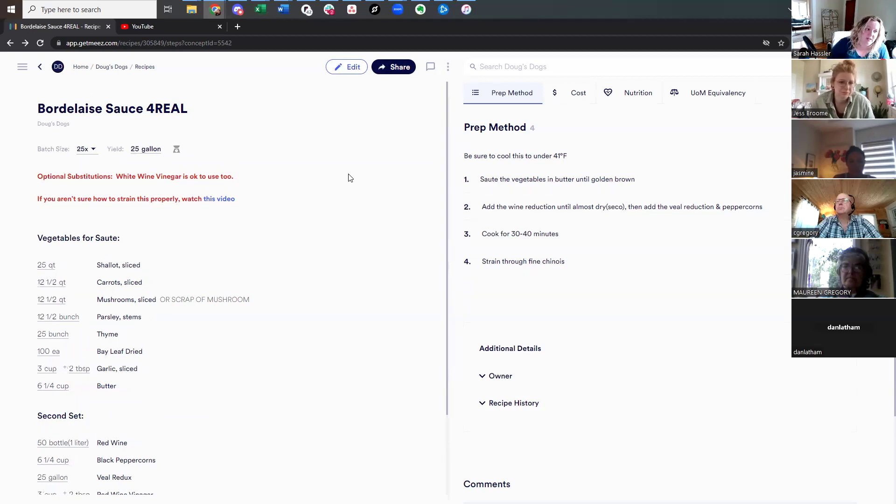
# Scale the recipe to the preset batch size of 5x
pyautogui.click(139, 151)
pyautogui.click(83, 150)
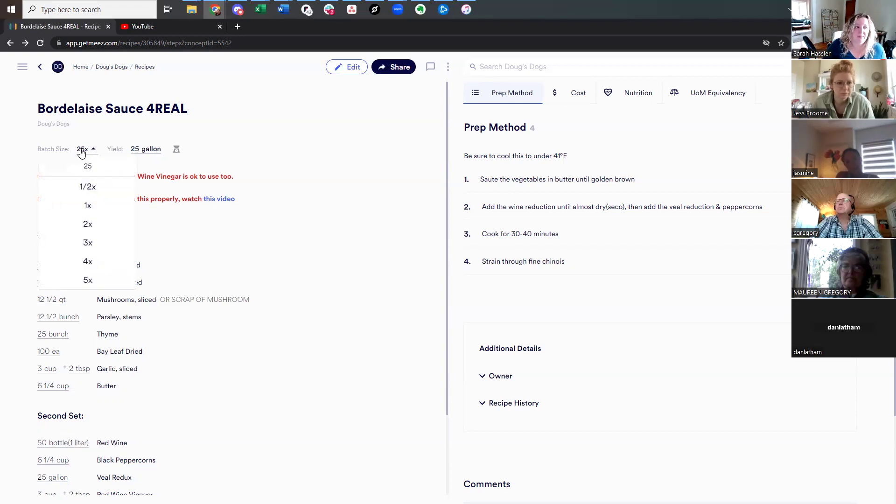
pyautogui.click(135, 153)
pyautogui.click(84, 149)
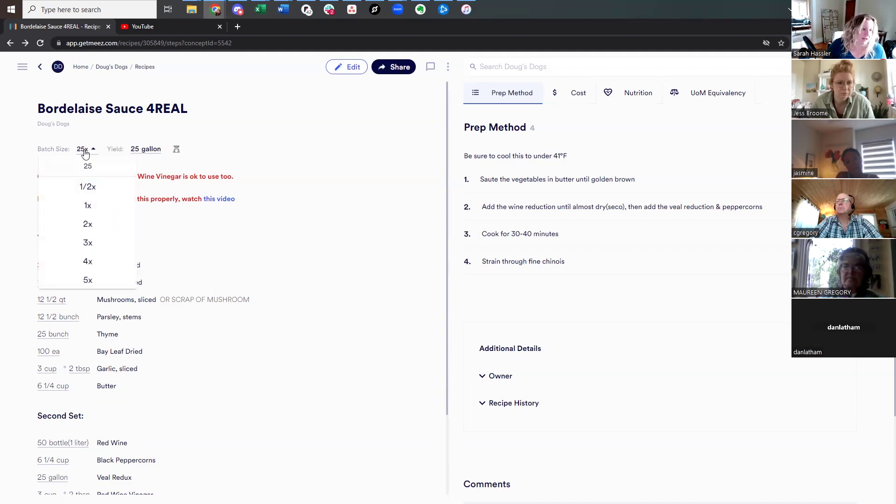
pyautogui.click(88, 279)
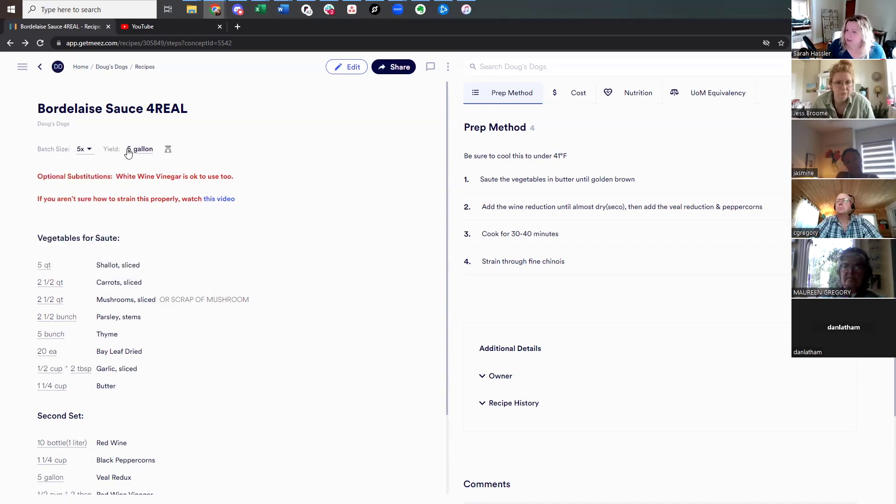
# Switch the recipe's yield unit to liter and scale the yield to 10 liters
pyautogui.click(150, 149)
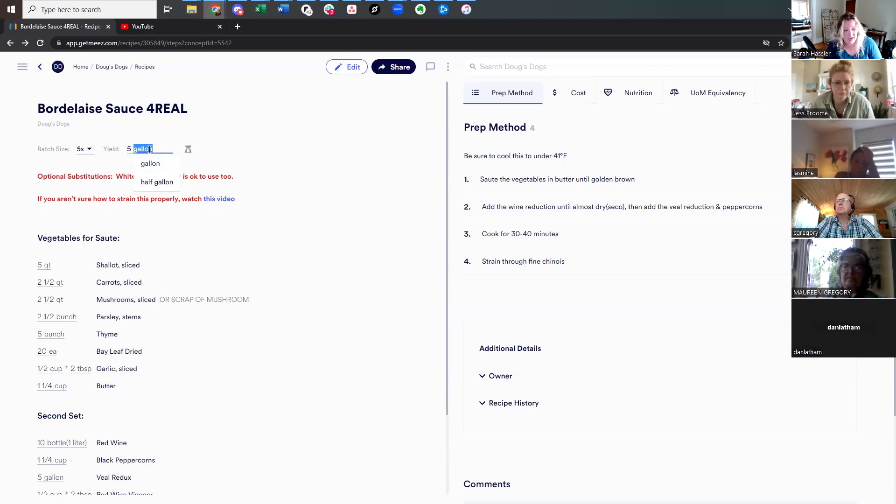
pyautogui.write('l')
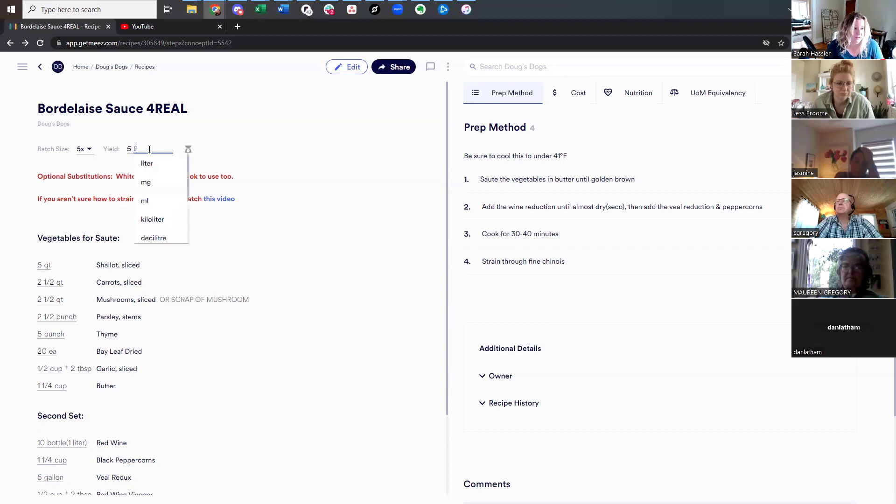
pyautogui.click(149, 163)
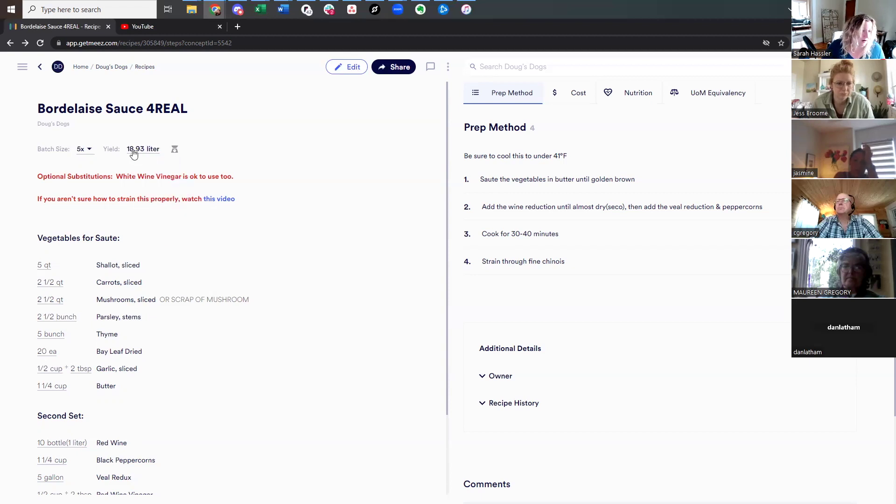
pyautogui.doubleClick(133, 149)
pyautogui.write('10')
pyautogui.press('Return')
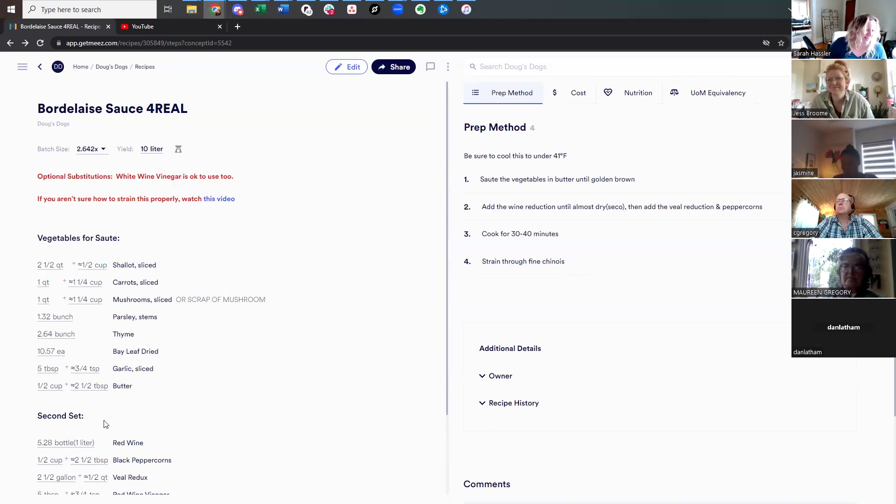
# Scale the whole recipe from the Red Wine ingredient by setting its quantity to 0.5 bottle
pyautogui.scroll(-2, 145, 359)
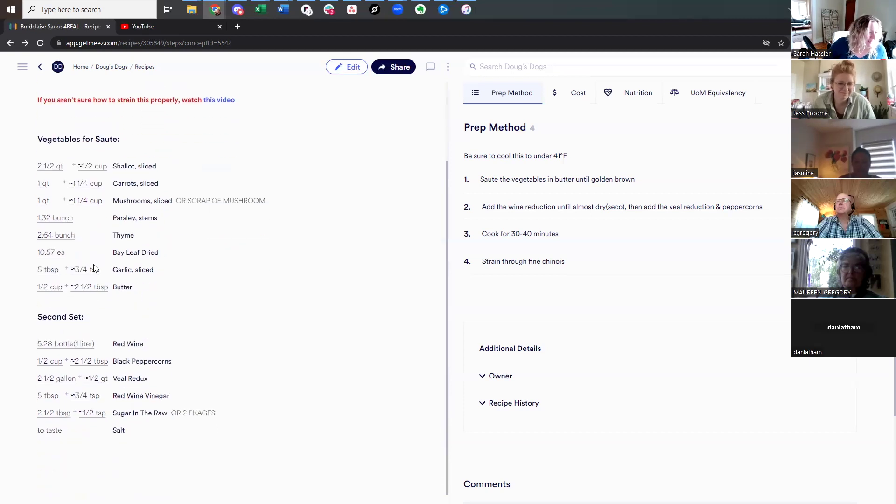
pyautogui.click(44, 348)
pyautogui.press('BackSpace')
pyautogui.write('0.5')
pyautogui.press('Return')
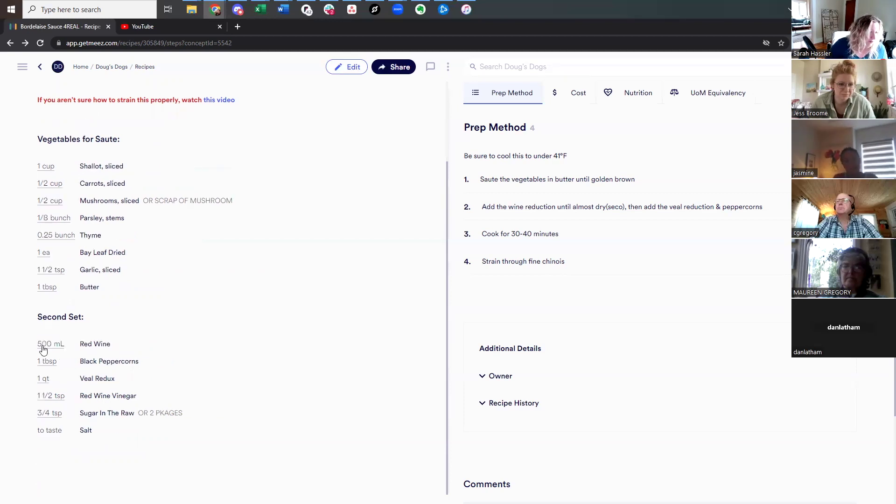
pyautogui.scroll(2, 181, 424)
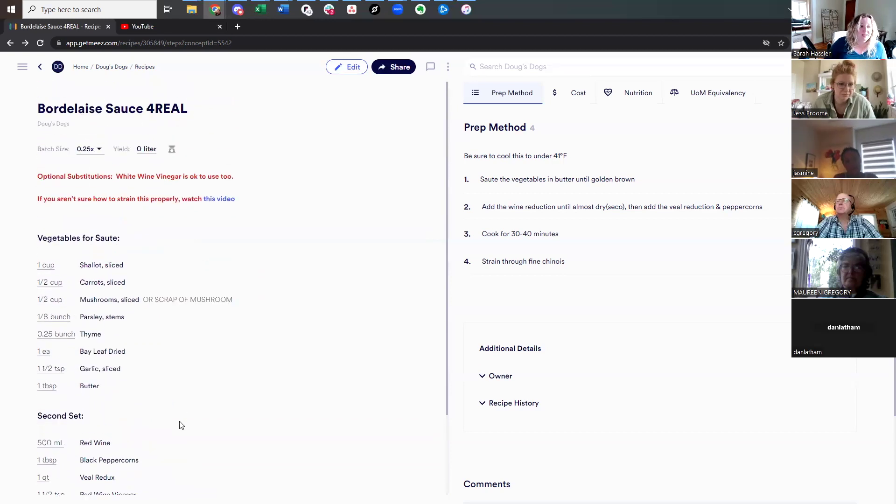
# Change the recipe's yield unit to ml and review the scaled ingredient quantities in both sections
pyautogui.click(149, 149)
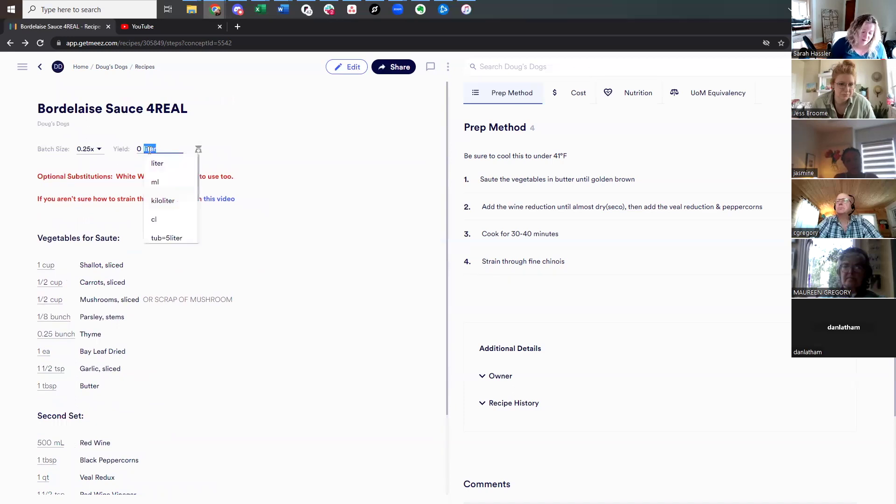
pyautogui.click(155, 183)
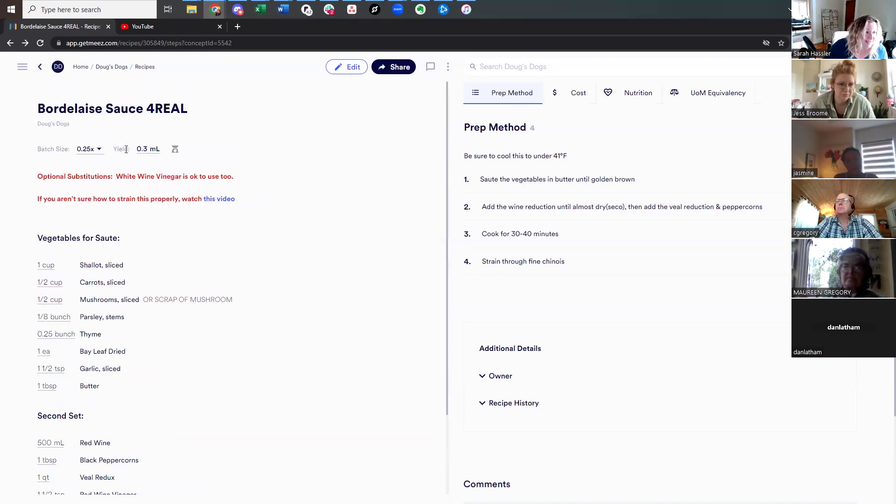
pyautogui.scroll(-2, 336, 299)
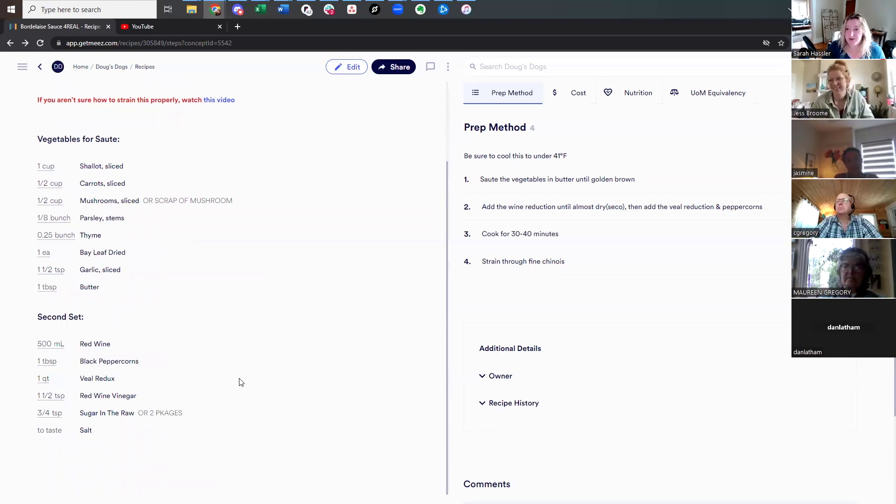
pyautogui.scroll(3, 213, 349)
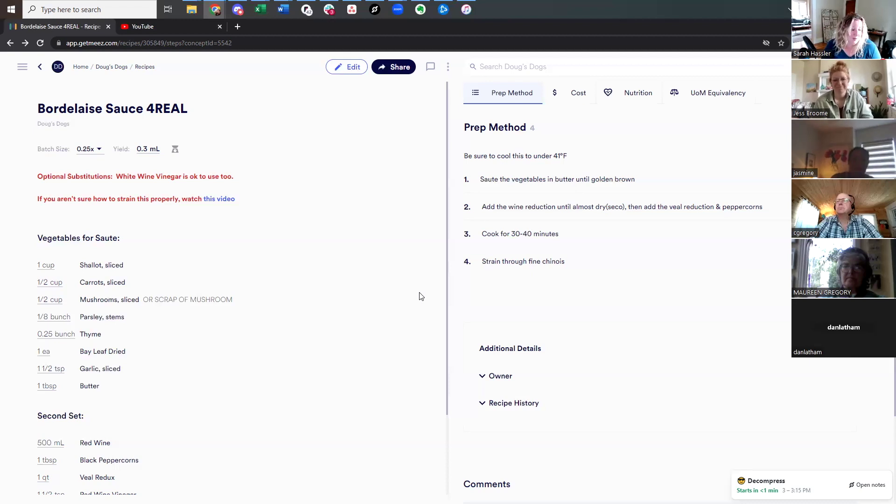
pyautogui.scroll(-2, 294, 389)
pyautogui.scroll(2, 289, 418)
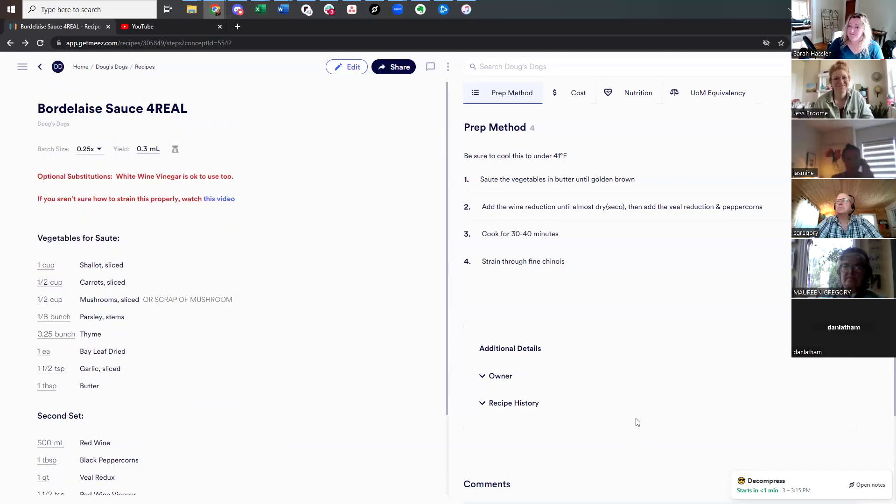